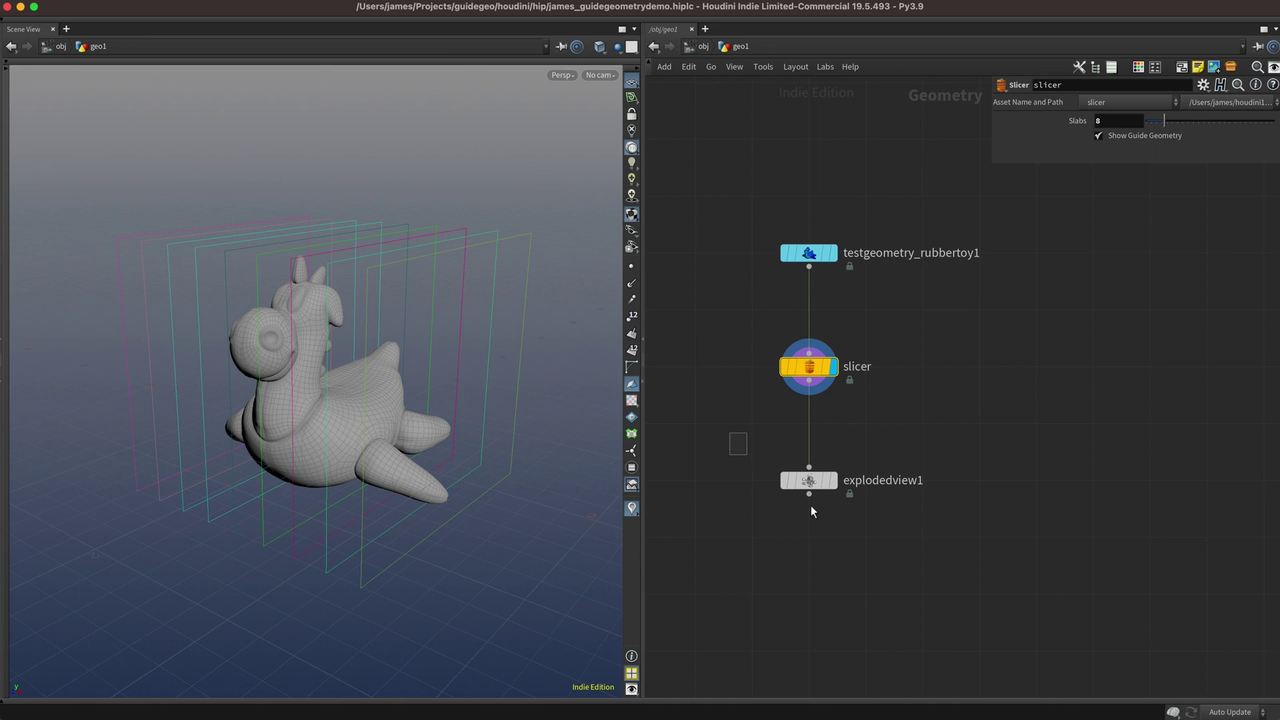
Preview the finished slicer: exploded slices, slab count 22 then back to 8, guide planes hidden.
left_click(832, 480)
left_click(803, 366)
left_click_drag(1166, 121, 1246, 123)
left_click(1164, 122)
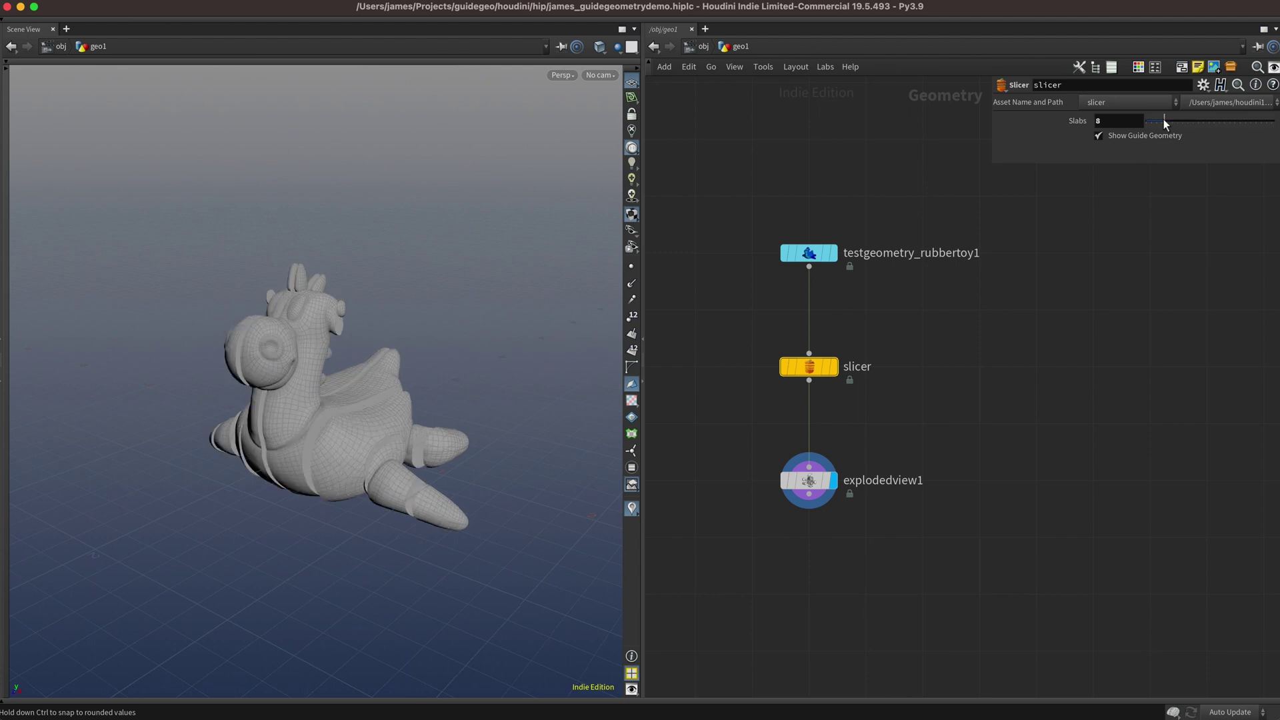
left_click(834, 368)
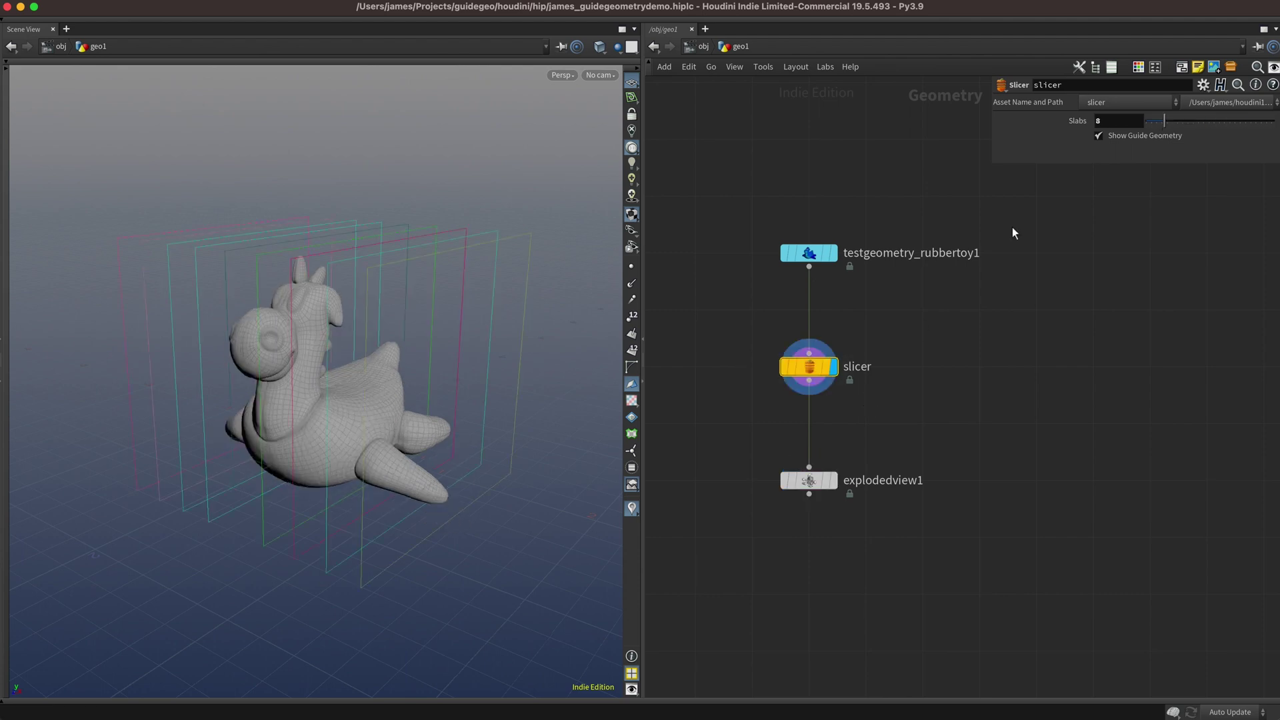
left_click(1134, 136)
left_click(821, 479)
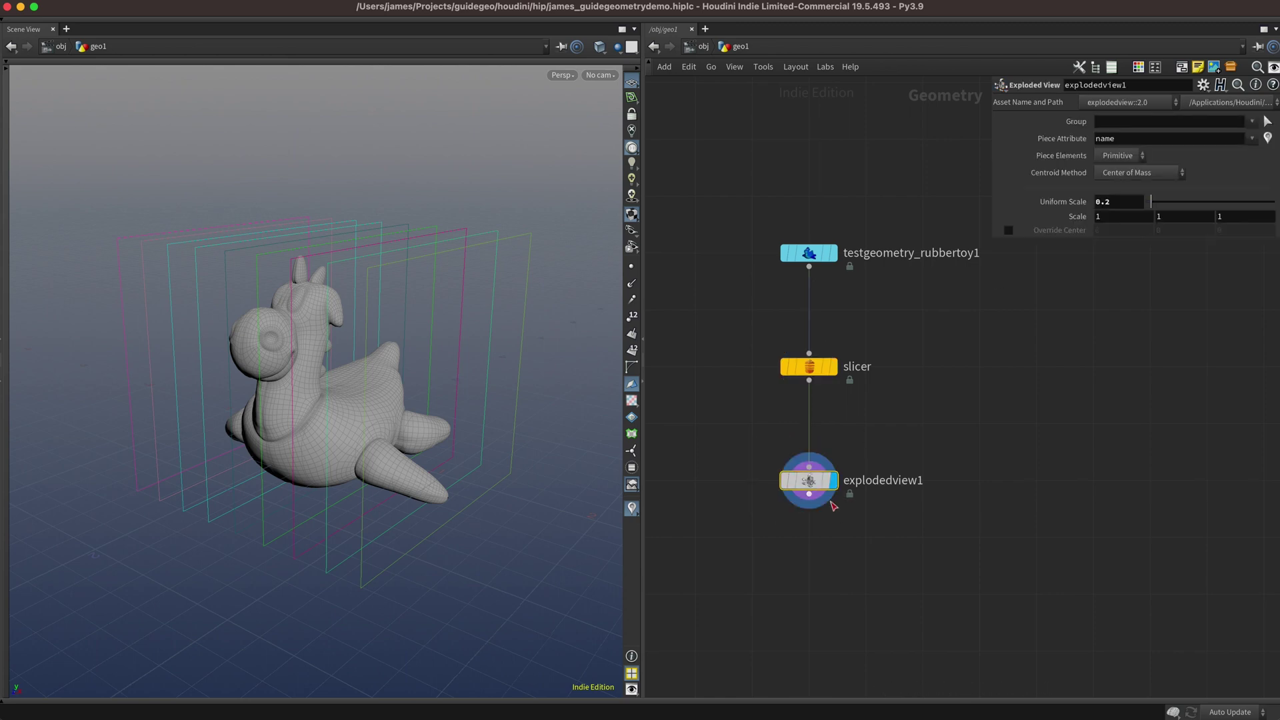
left_click(797, 369)
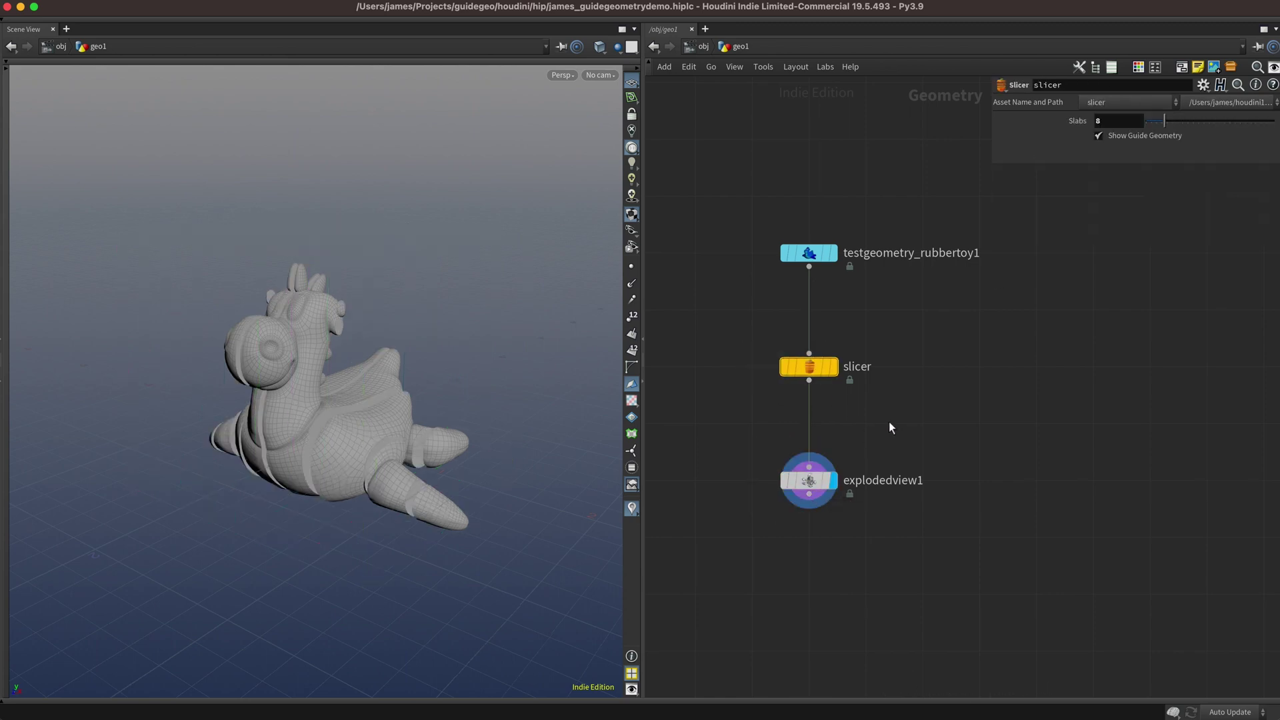
key("r")
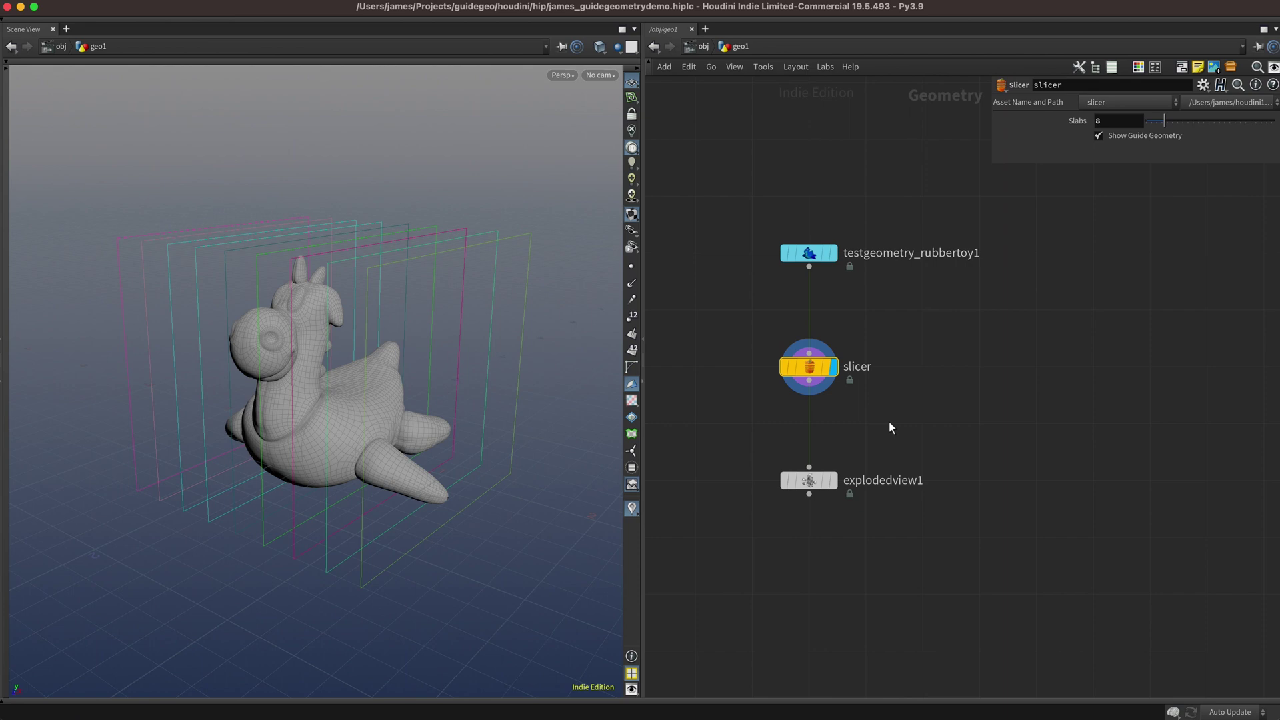
Create a new Geometry container geo2 at object level and go inside it.
key("u")
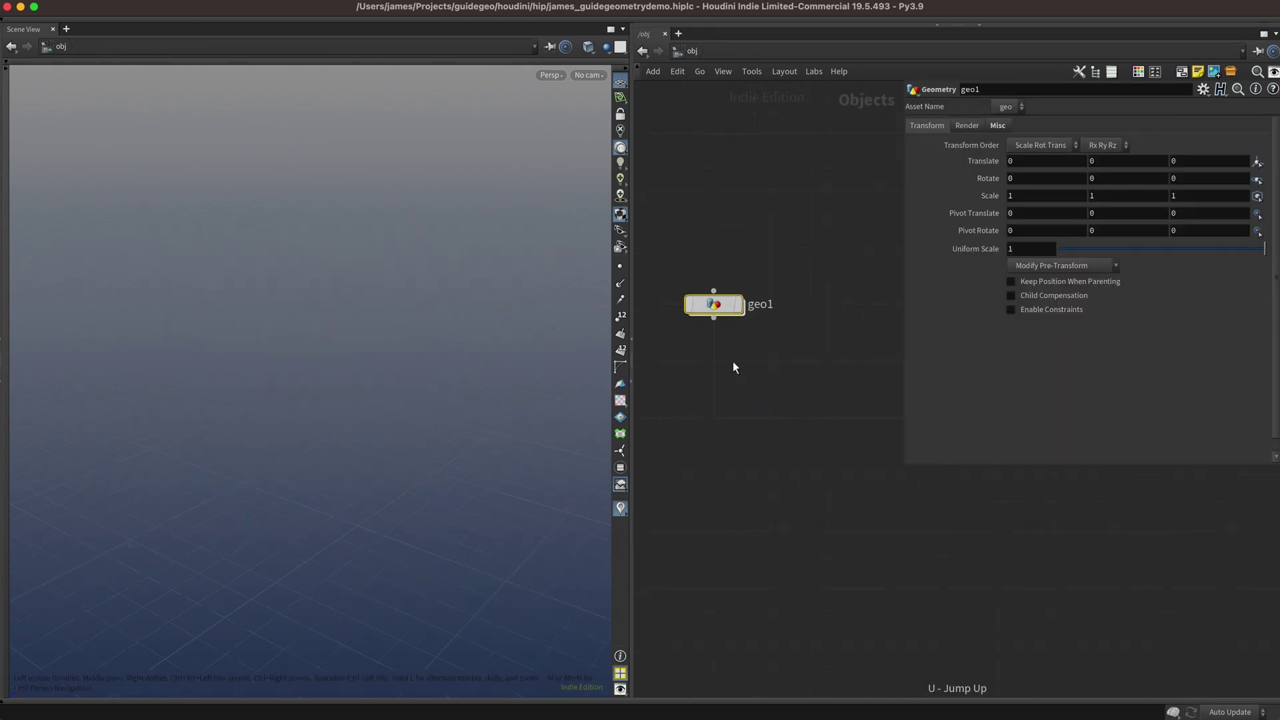
key("Tab")
type("geo")
key("Return")
left_click(714, 360)
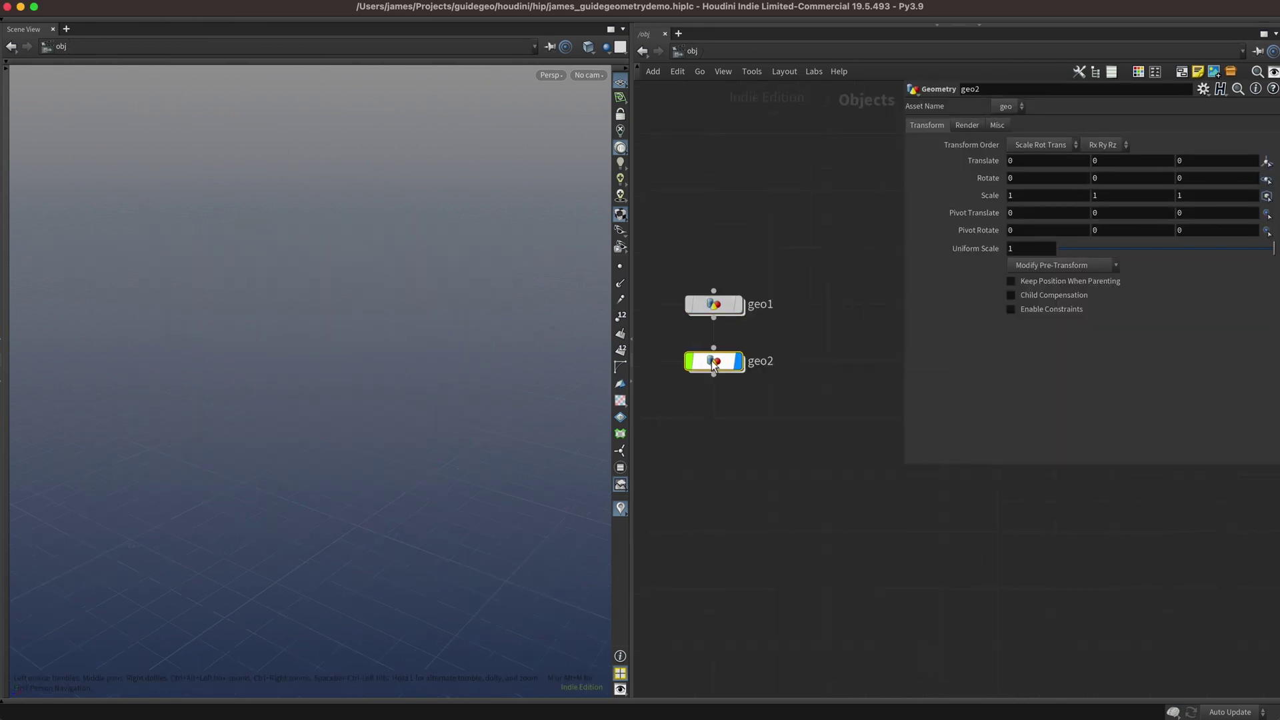
double_click(712, 362)
Add a Rubber Toy test geometry feeding a null renamed INPUT_GEO.
key("Tab")
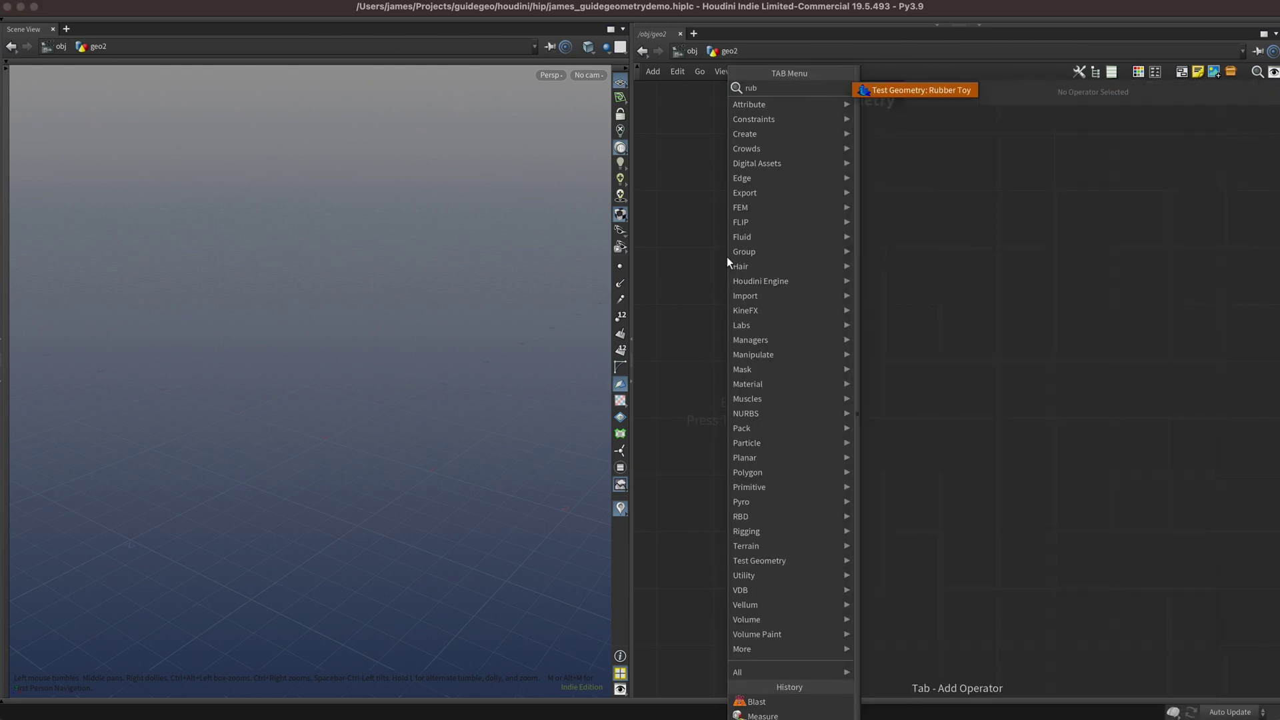
key("Return")
left_click(713, 191)
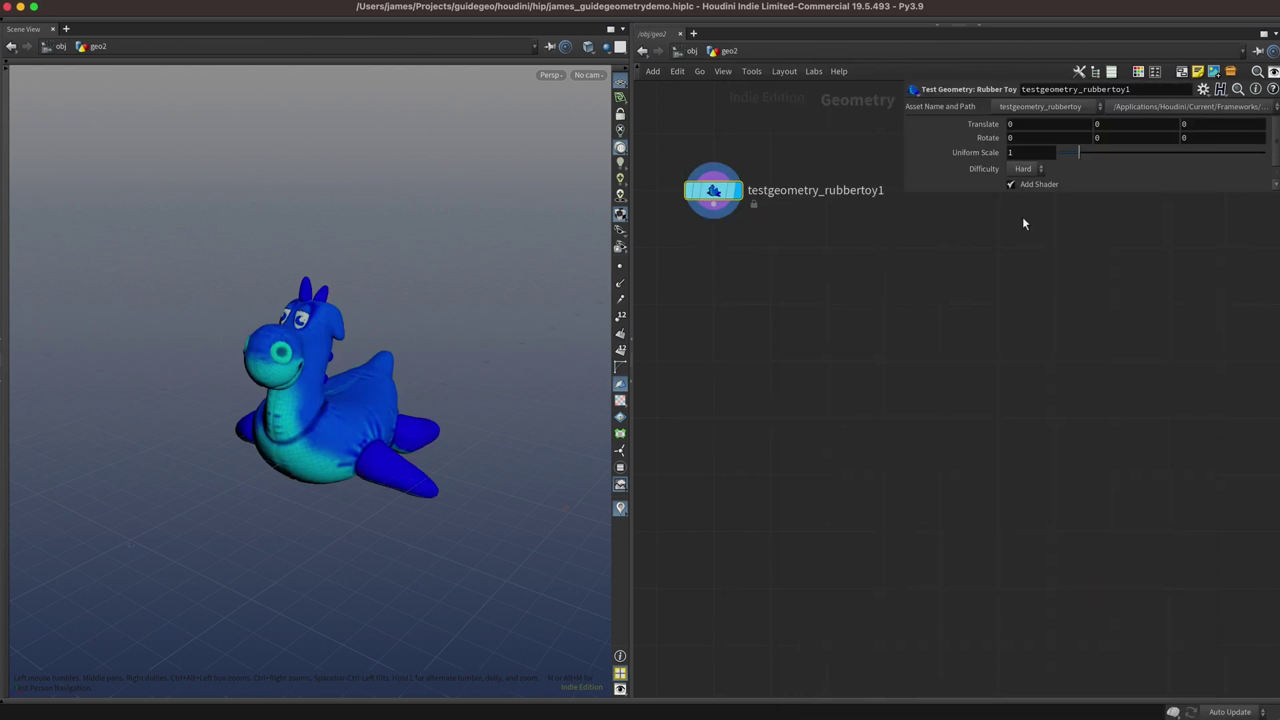
key("Tab")
type("null")
key("Return")
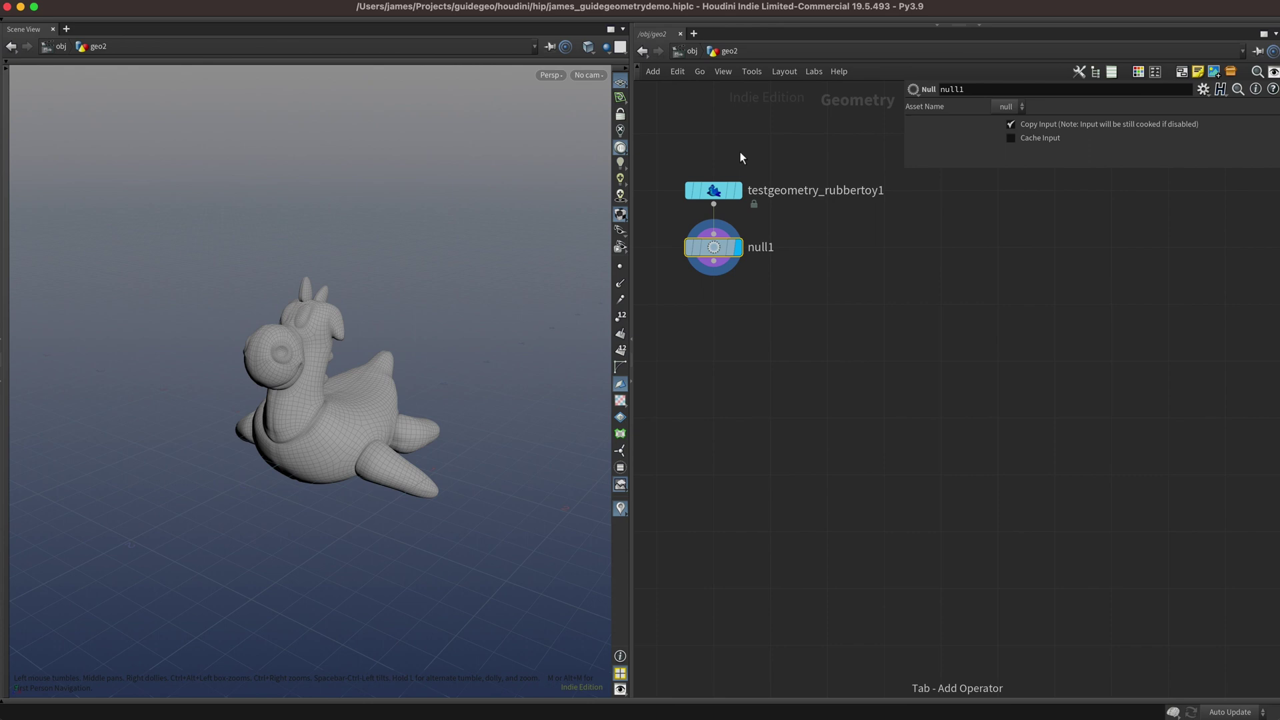
double_click(756, 250)
type("INPUT_GE")
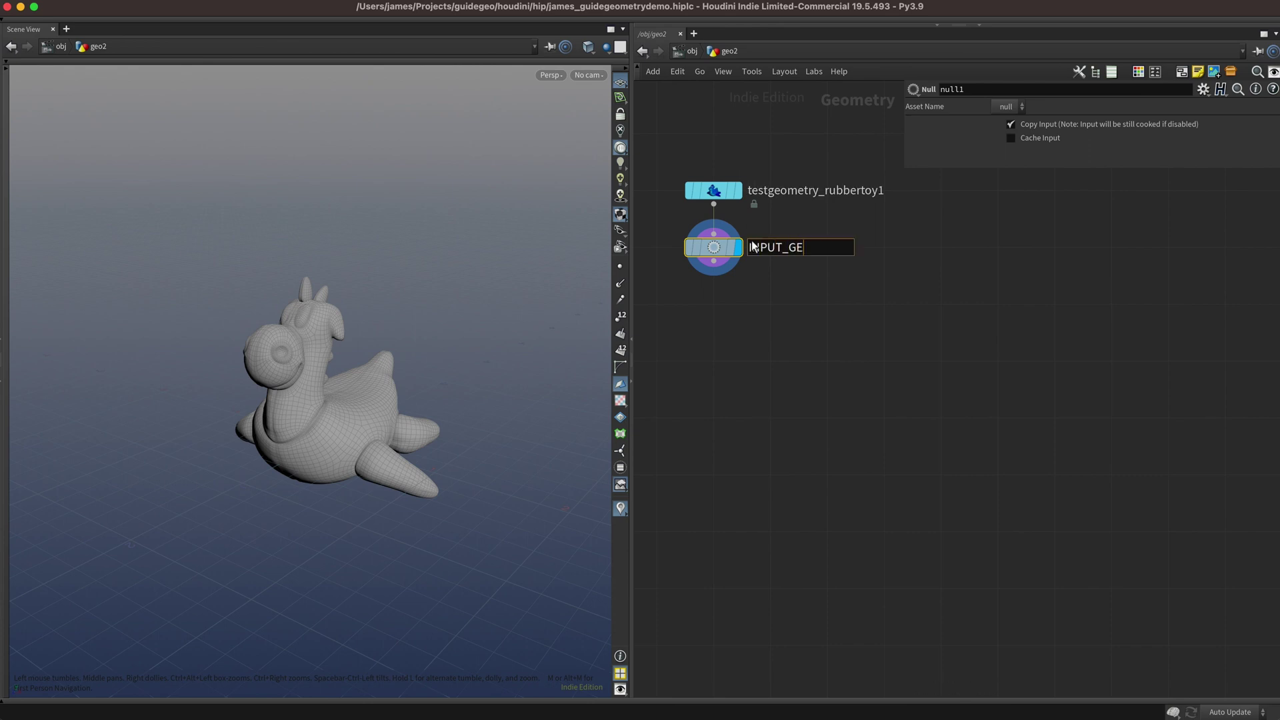
type("O")
key("Return")
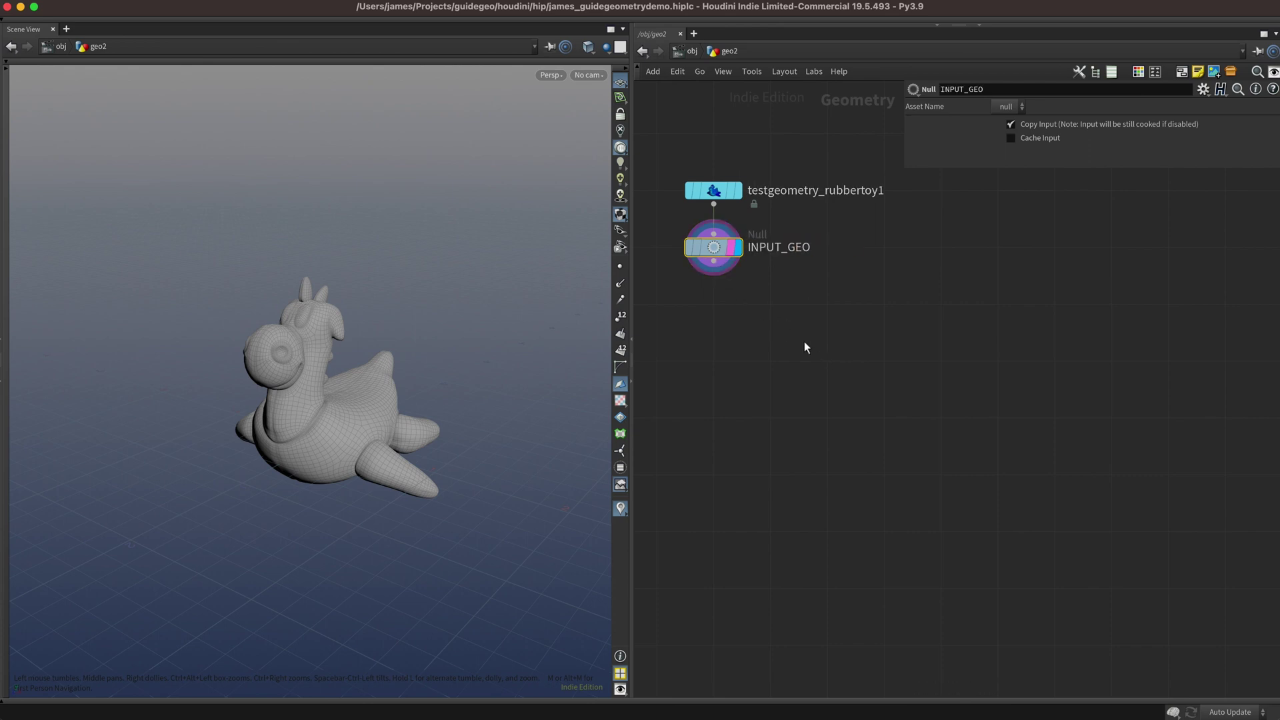
key("Tab")
type("null")
key("Return")
Add a Box node with Primitive Type Polygon and display it.
left_click(823, 357)
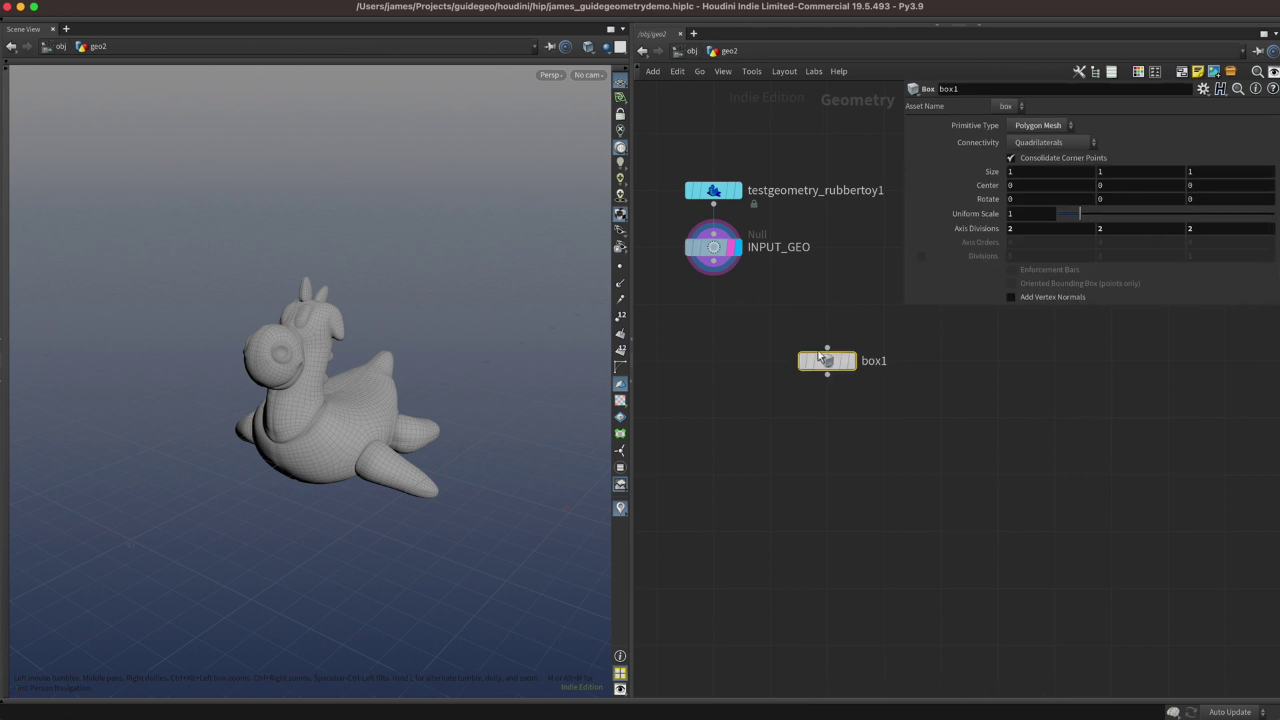
left_click(1044, 127)
left_click(1027, 142)
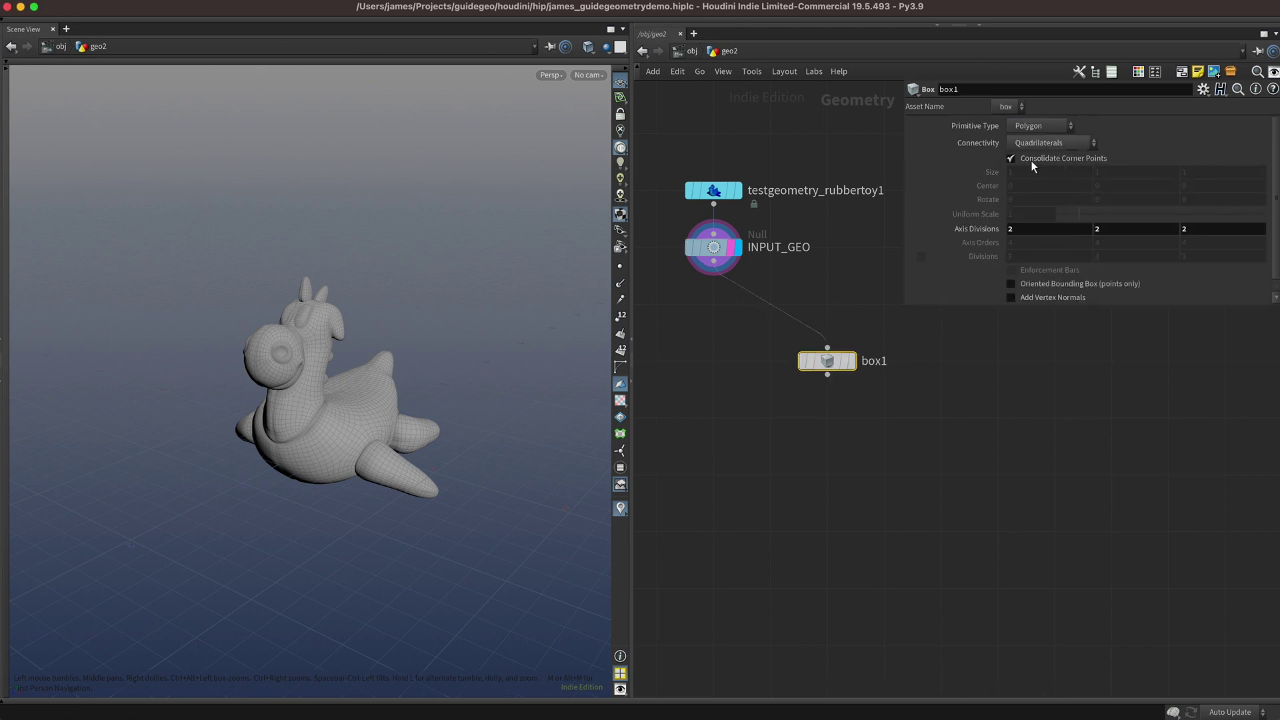
left_click(851, 361)
Add a Measure node below box1 to compute face area.
key("Tab")
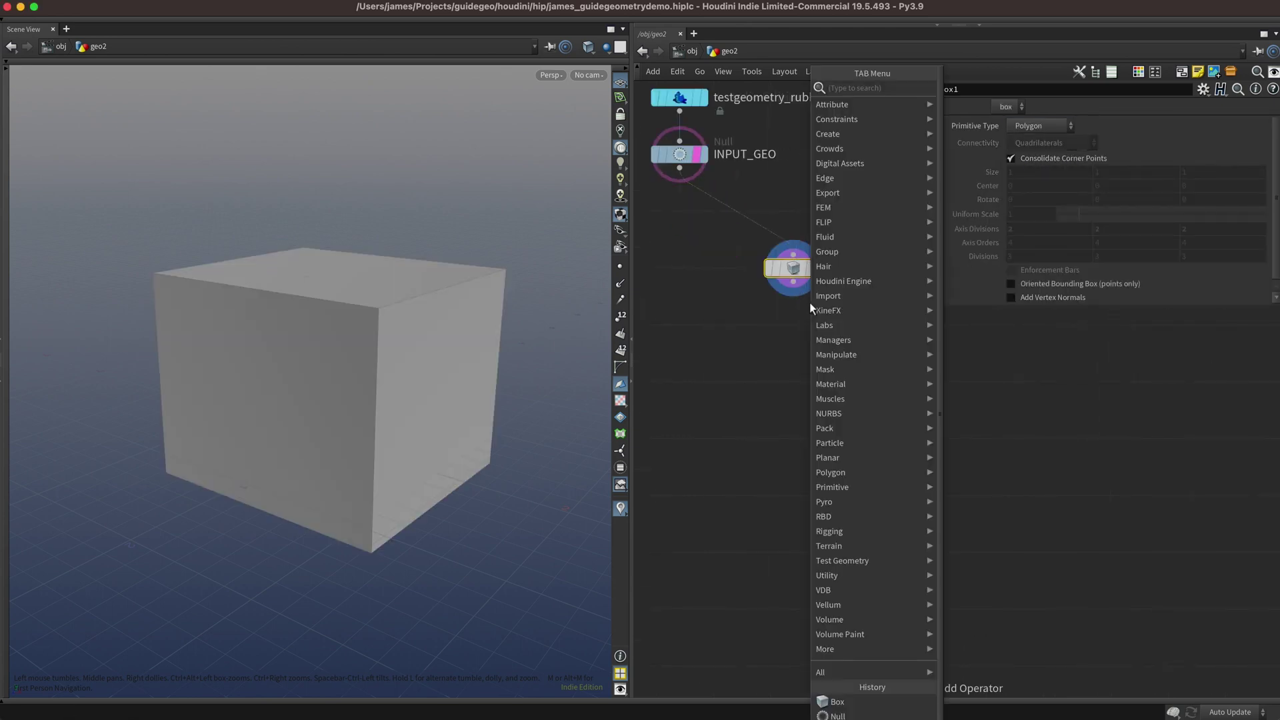
type("measure")
key("Return")
left_click(810, 303)
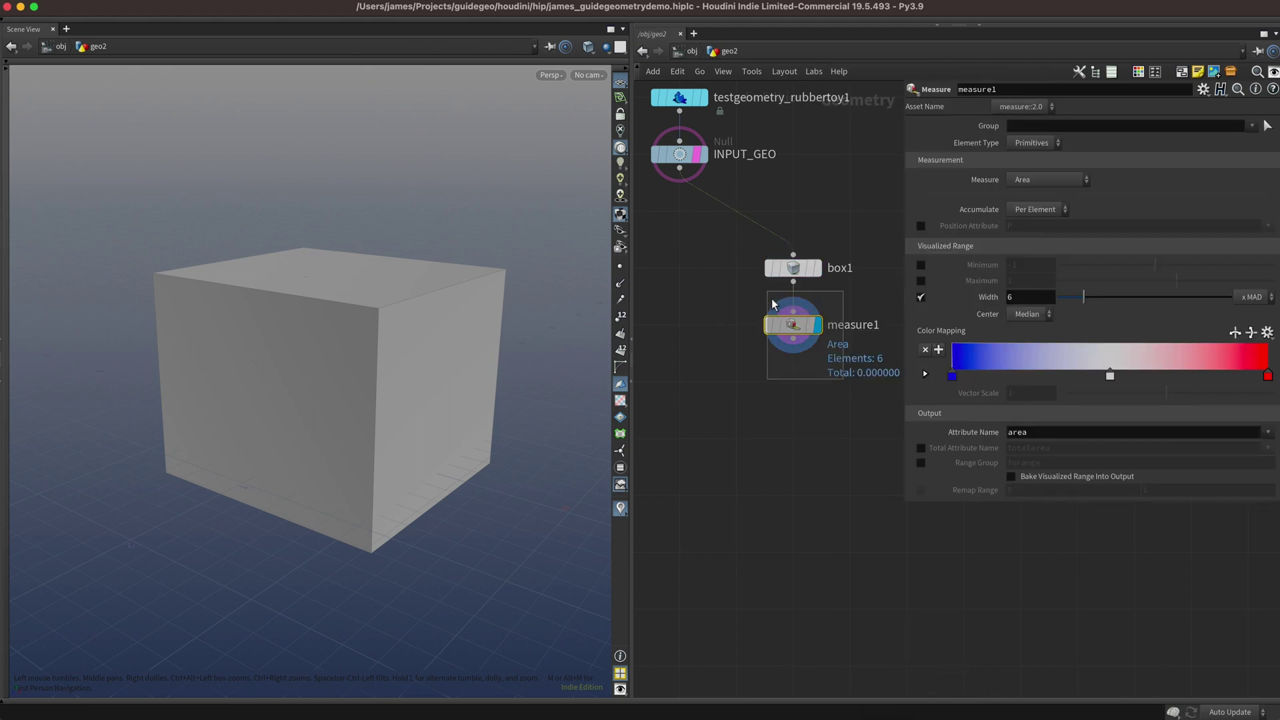
Add a Sort node below measure1 sorting primitives by the area attribute.
key("Tab")
type("sort")
key("Return")
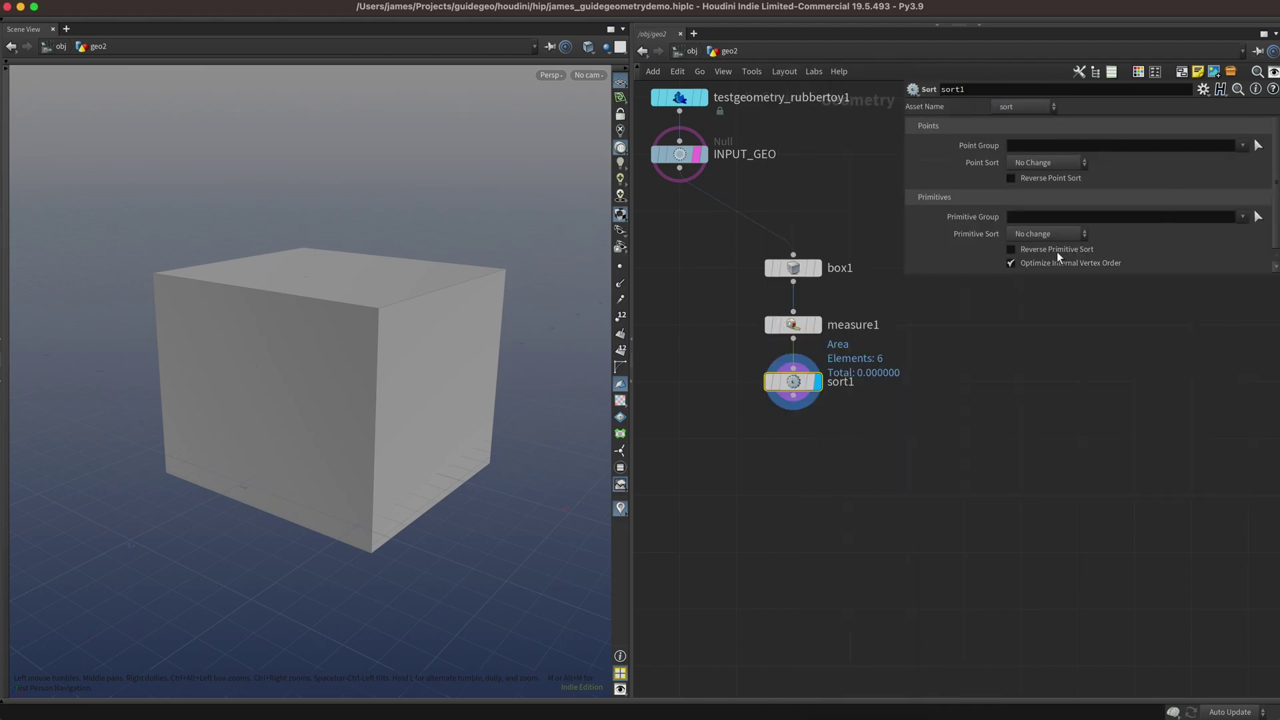
left_click(1050, 234)
left_click(1030, 407)
left_click(1259, 250)
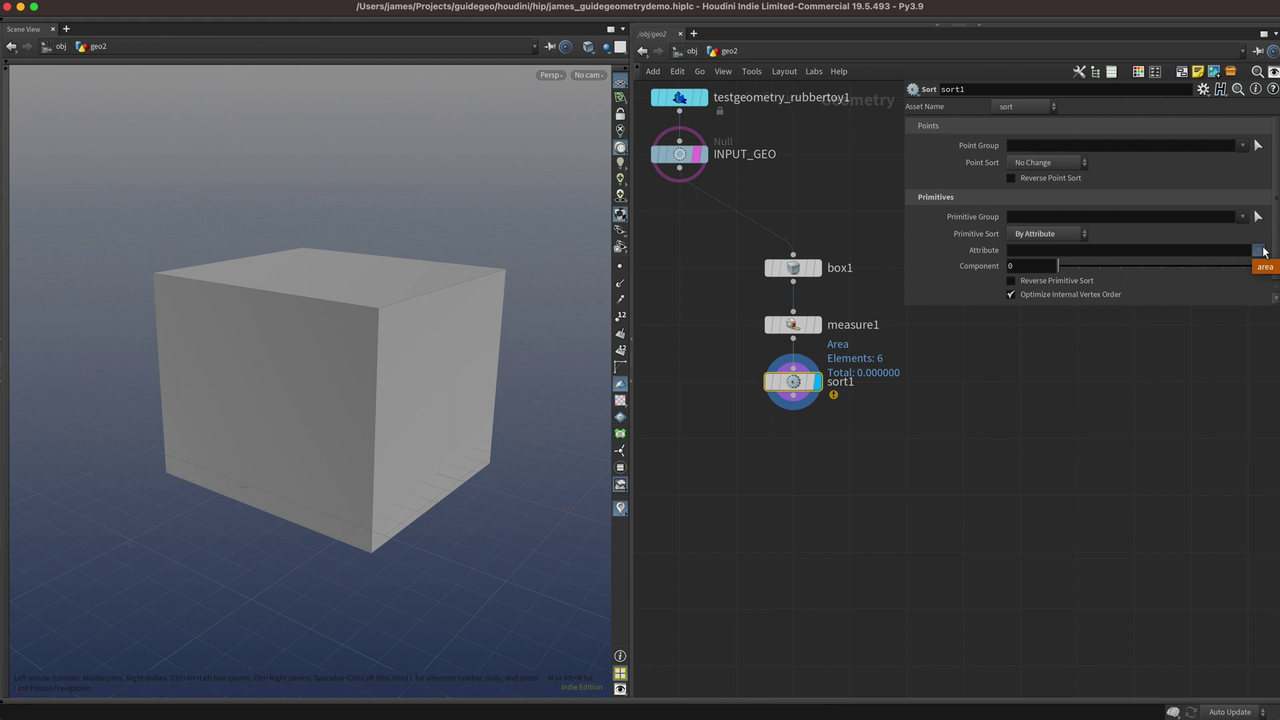
left_click(1263, 267)
Add a Blast node with Group 0 1 and Delete Non Selected enabled.
middle_click_drag(803, 466, 795, 366)
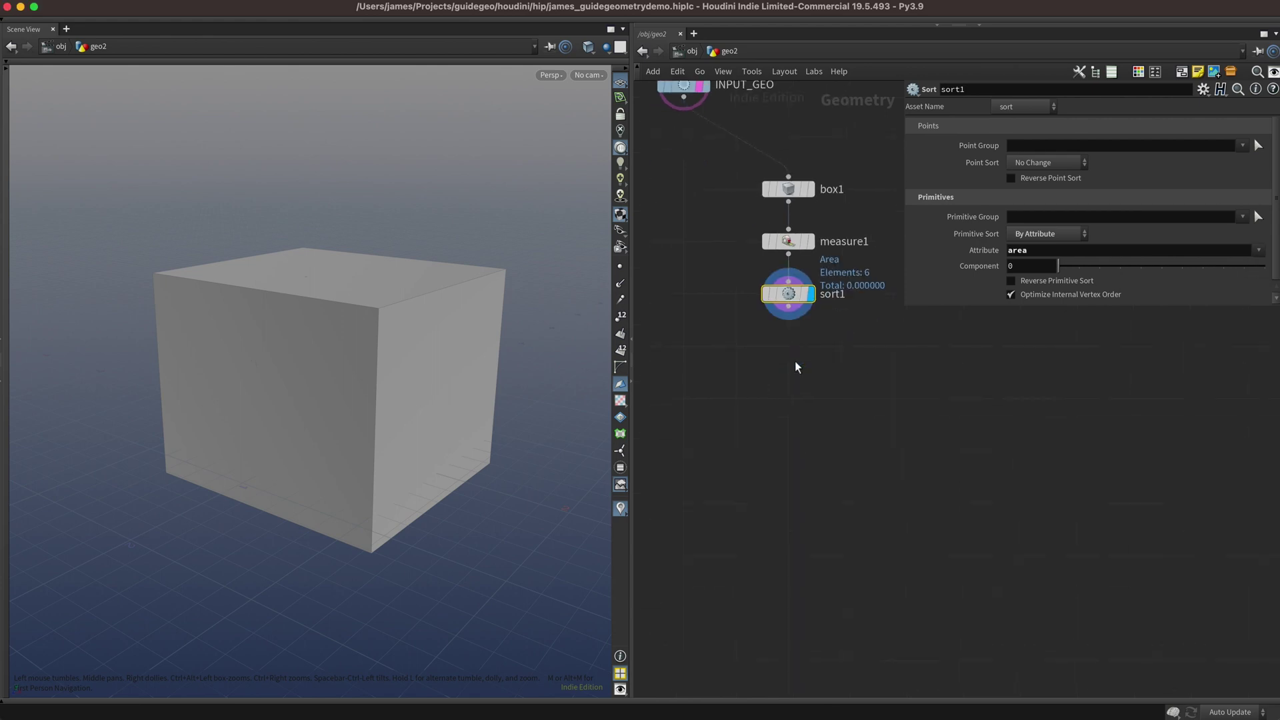
key("Tab")
type("blast")
key("Return")
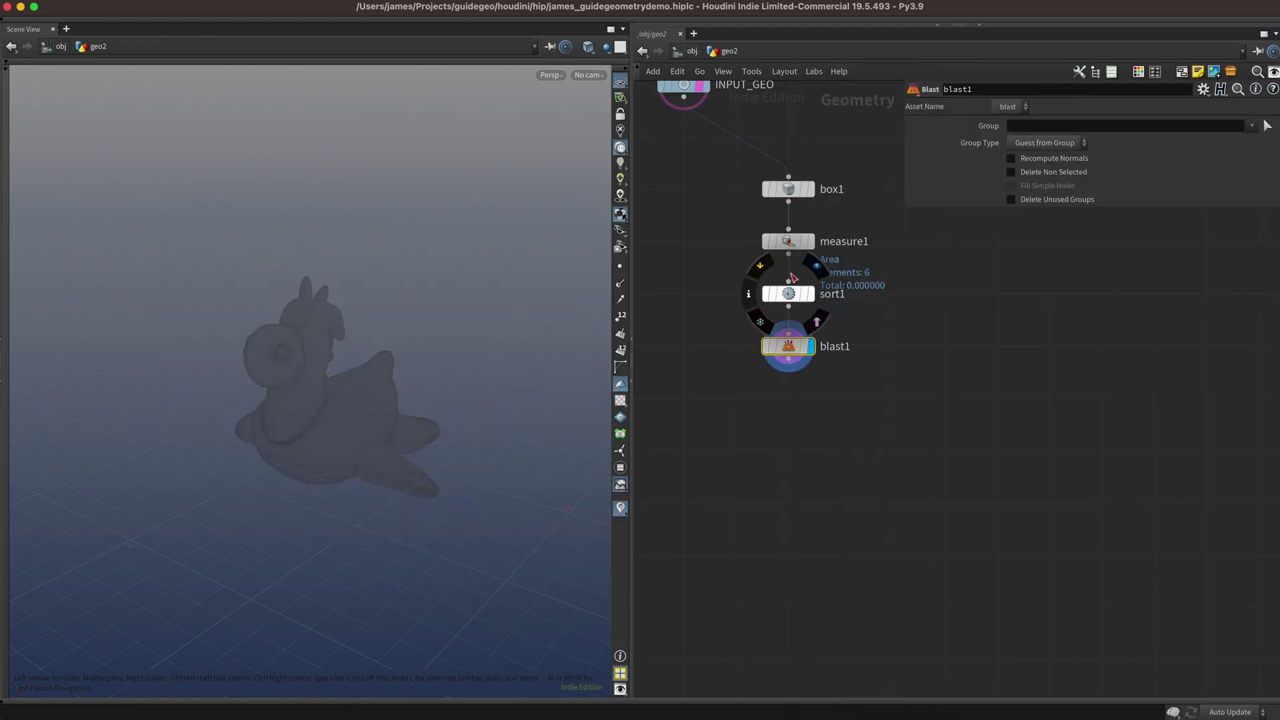
left_click(1037, 126)
type("0 1")
key("Return")
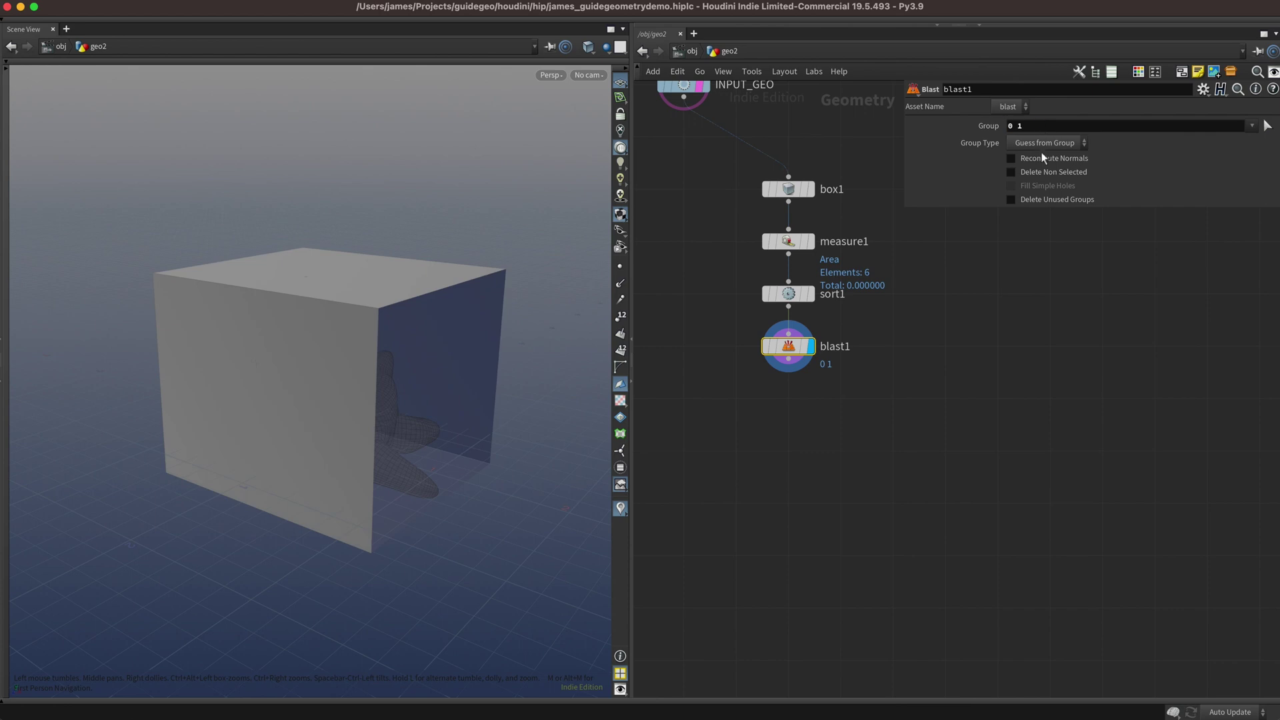
left_click(1011, 172)
key("Tab")
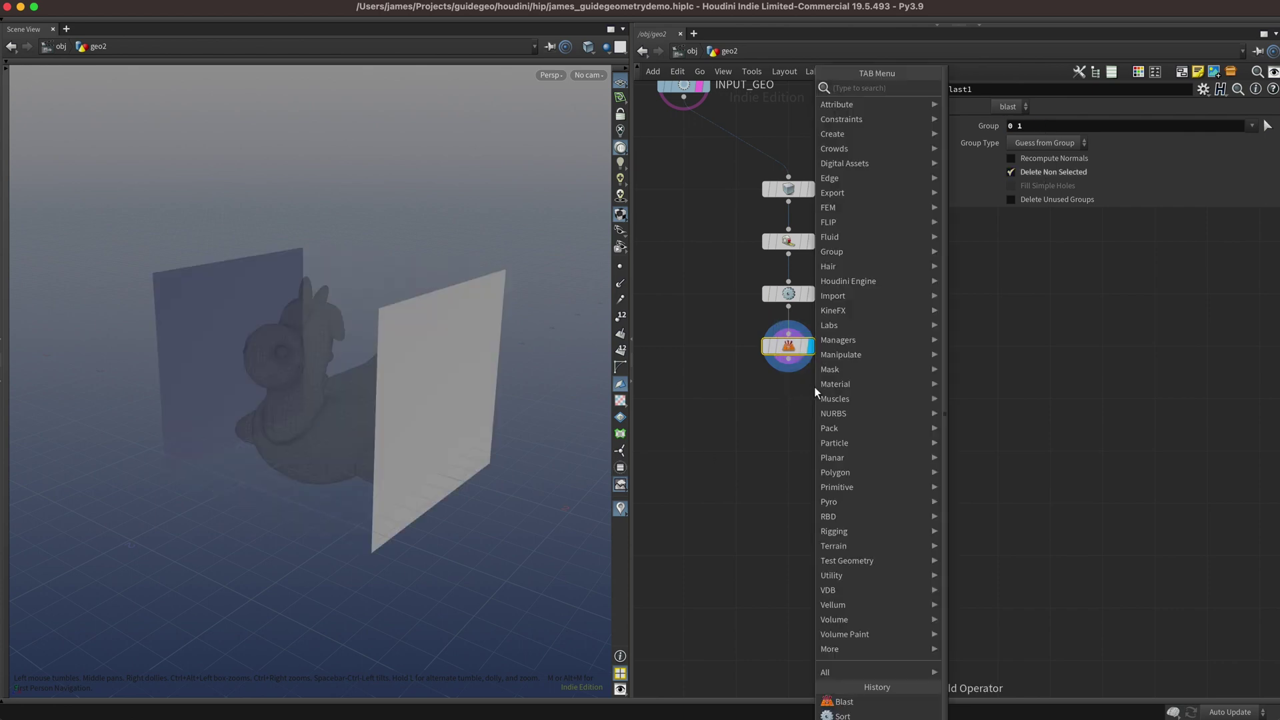
Add an Extract Centroid node below blast1 running over primitives.
type("cen")
key("Down")
key("Return")
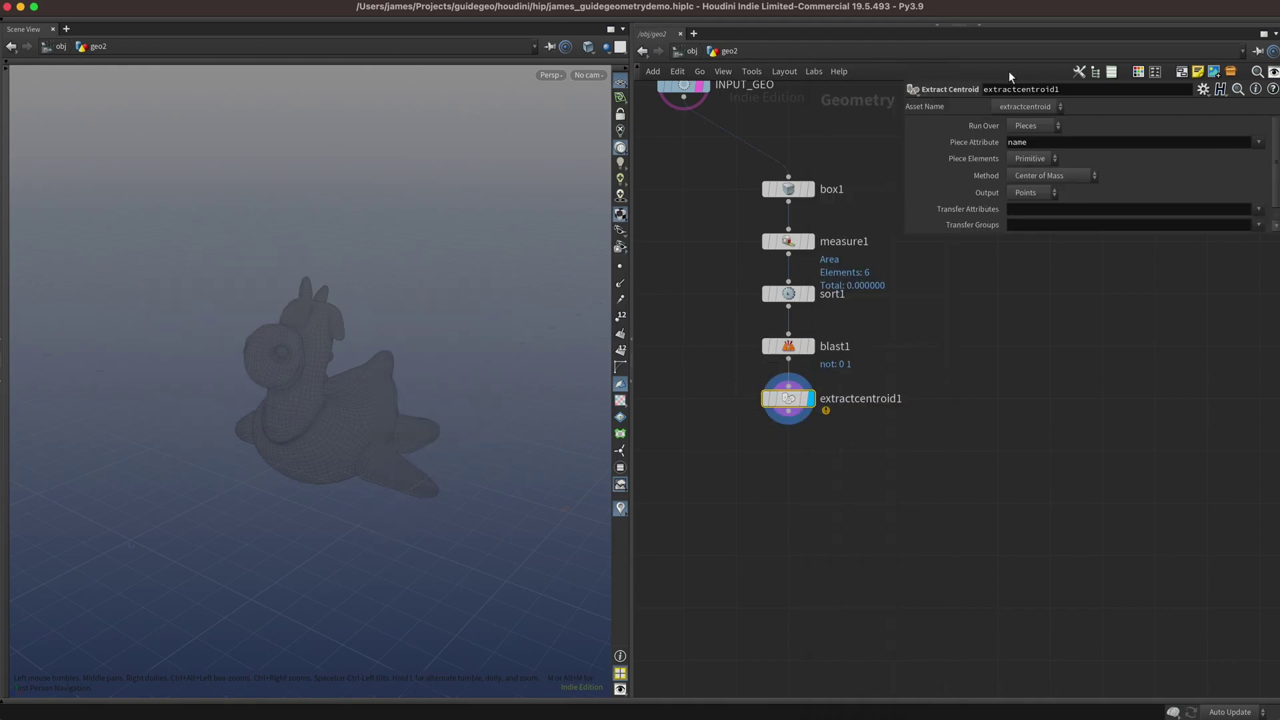
left_click(1033, 126)
left_click(1033, 139)
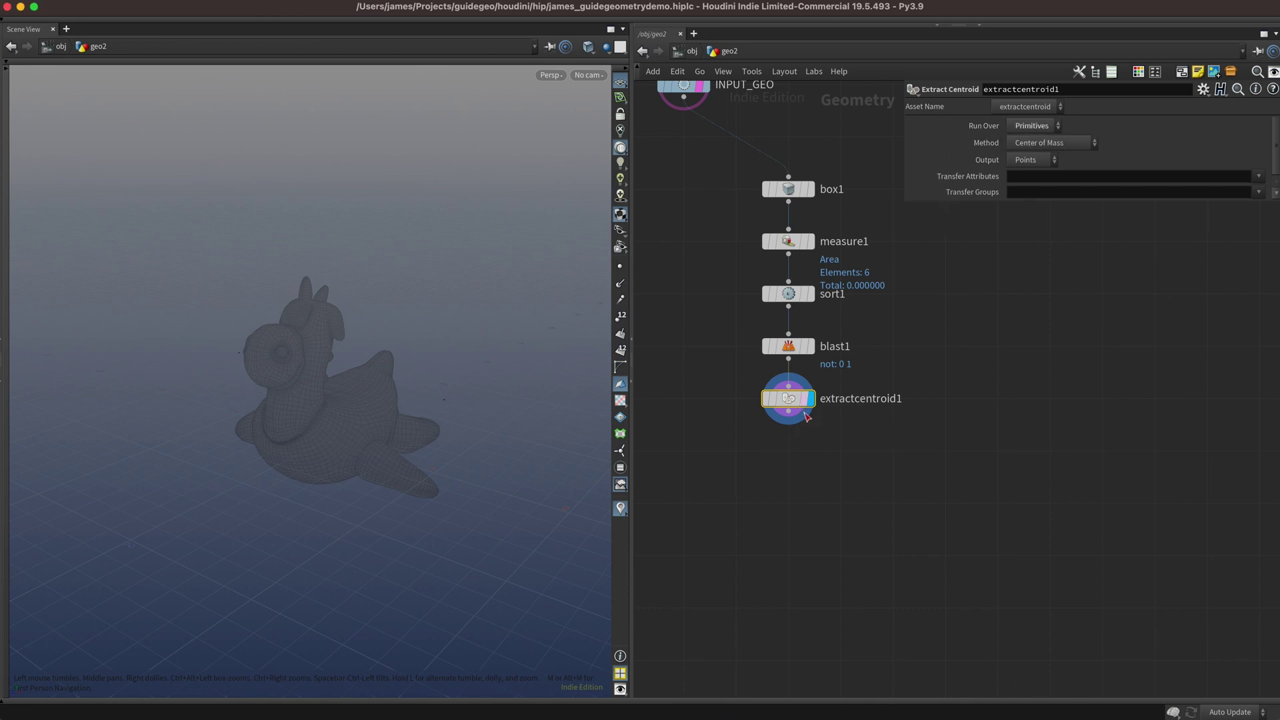
Add an Add node that builds a polygon line from the two centroid points.
key("Tab")
type("a")
key("Return")
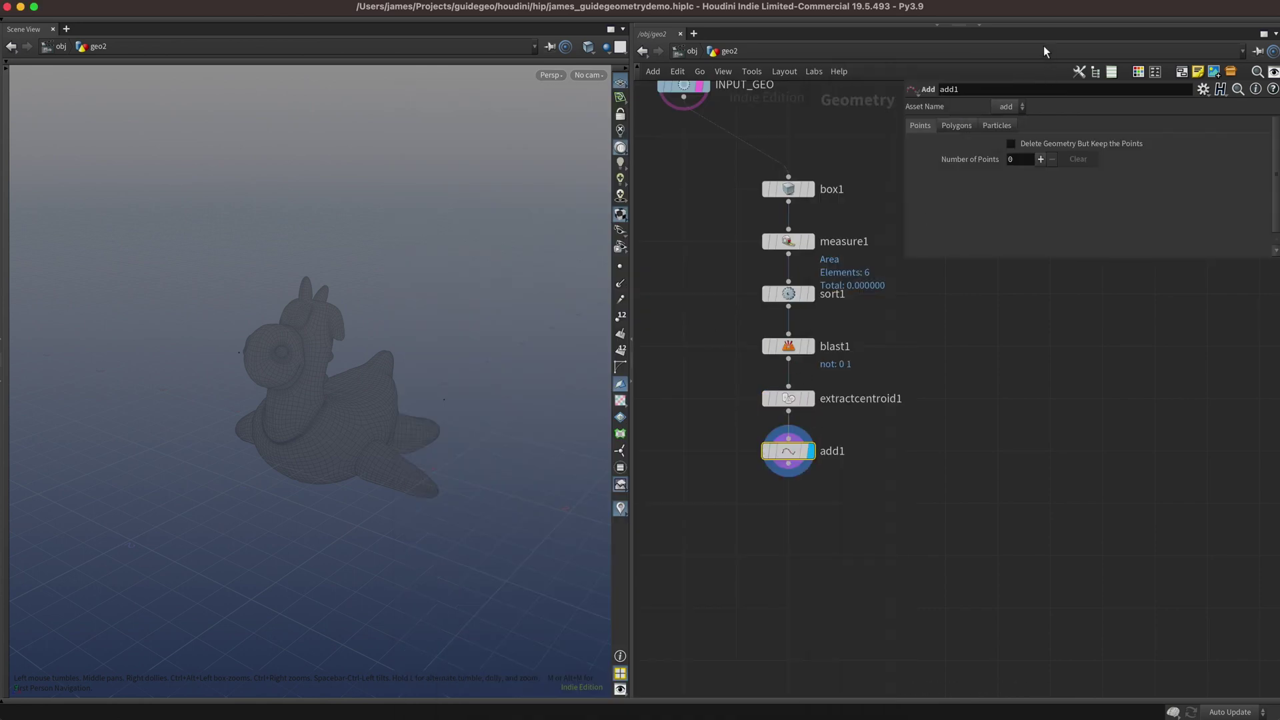
left_click(959, 126)
left_click(989, 163)
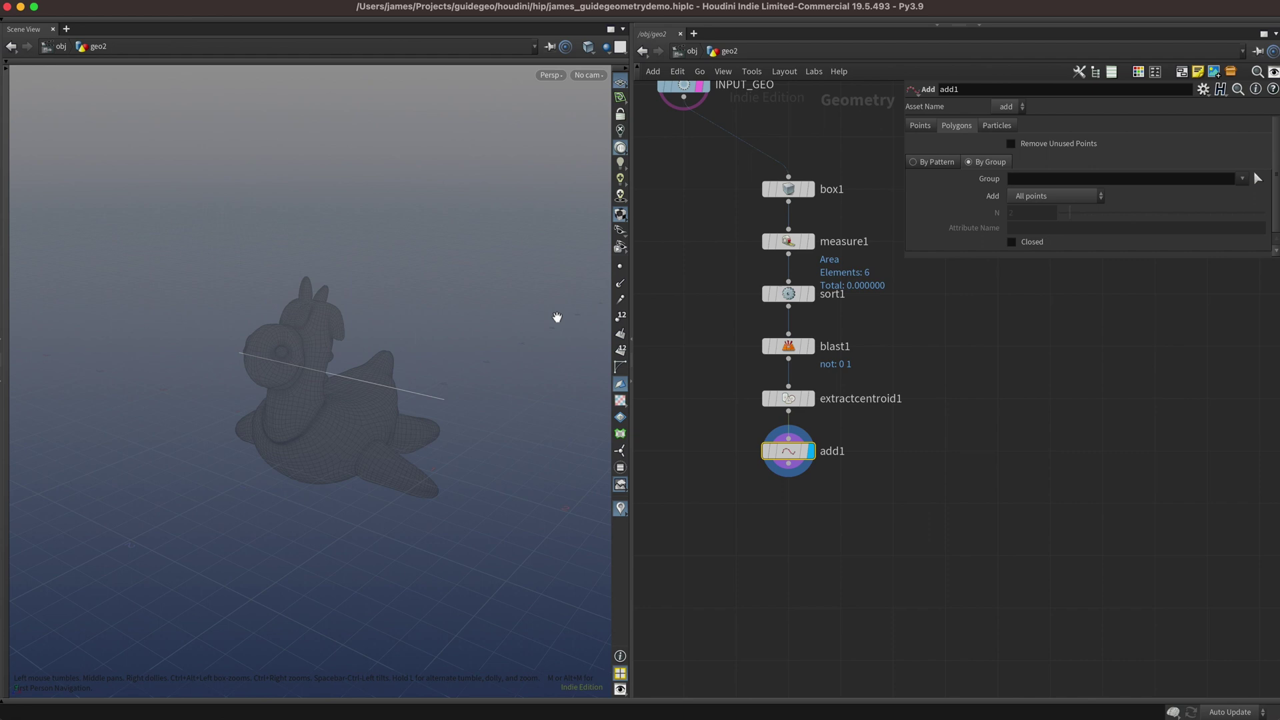
left_click(620, 266)
left_click_drag(511, 374, 400, 397)
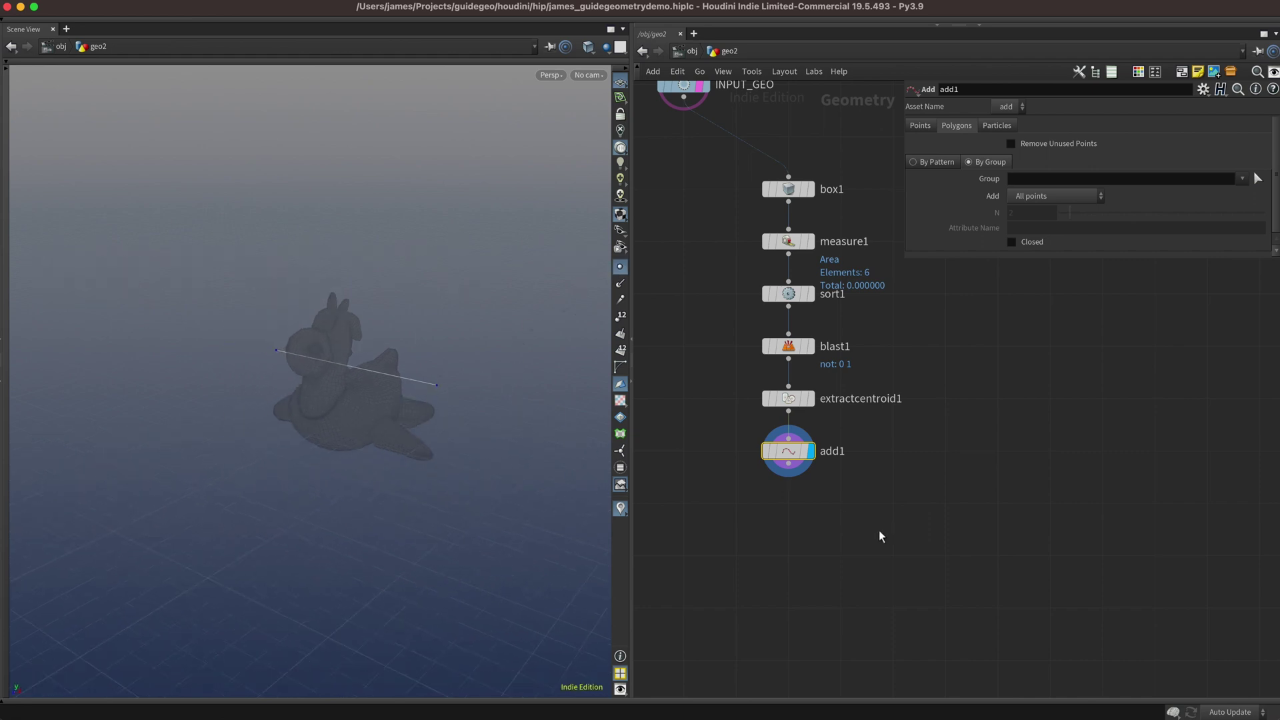
Add Resample below add1 with Maximum Segments 8, then select extractcentroid1, add1 and resample1.
middle_click_drag(881, 536, 808, 535)
key("Tab")
type("resa")
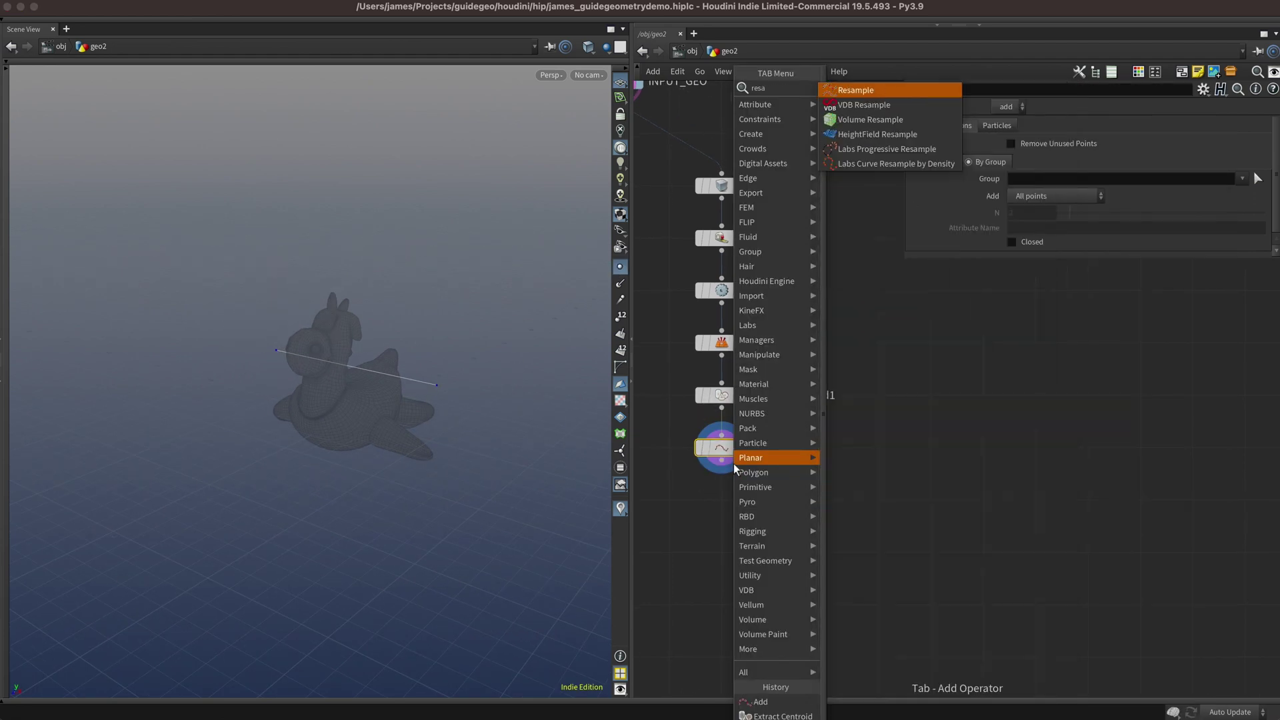
key("Return")
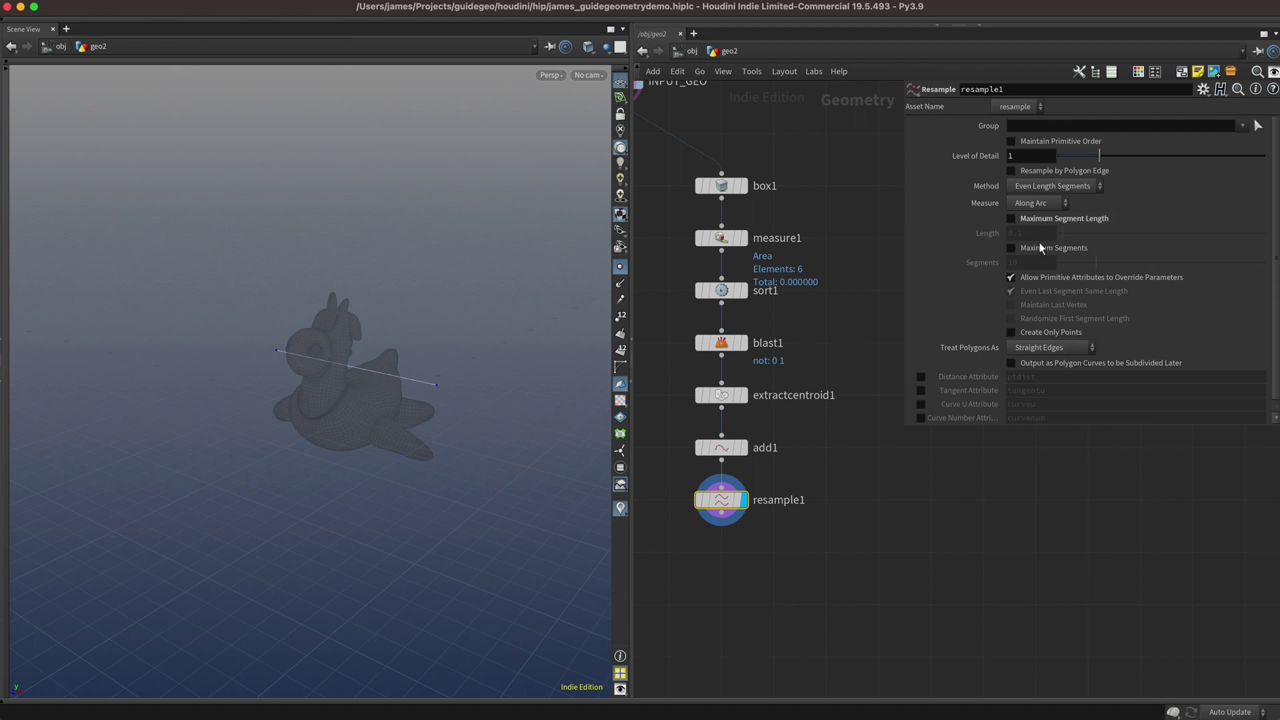
left_click(1043, 247)
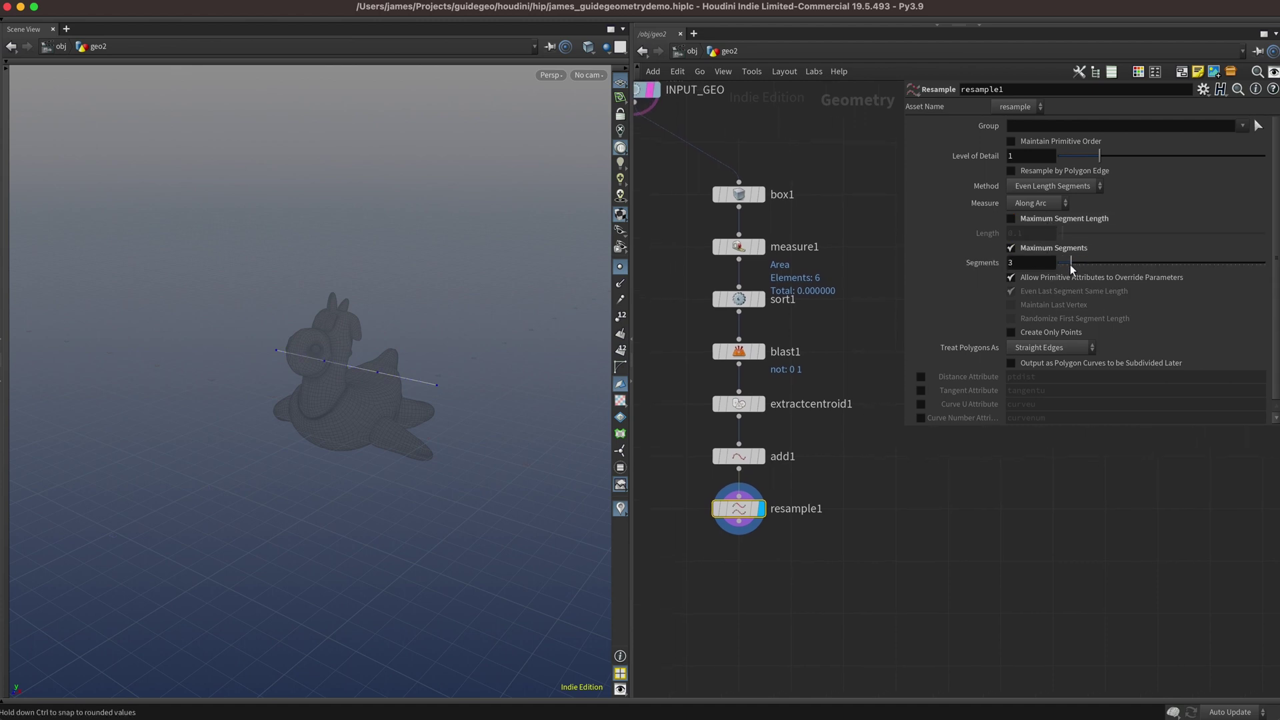
middle_click_drag(809, 491, 762, 390)
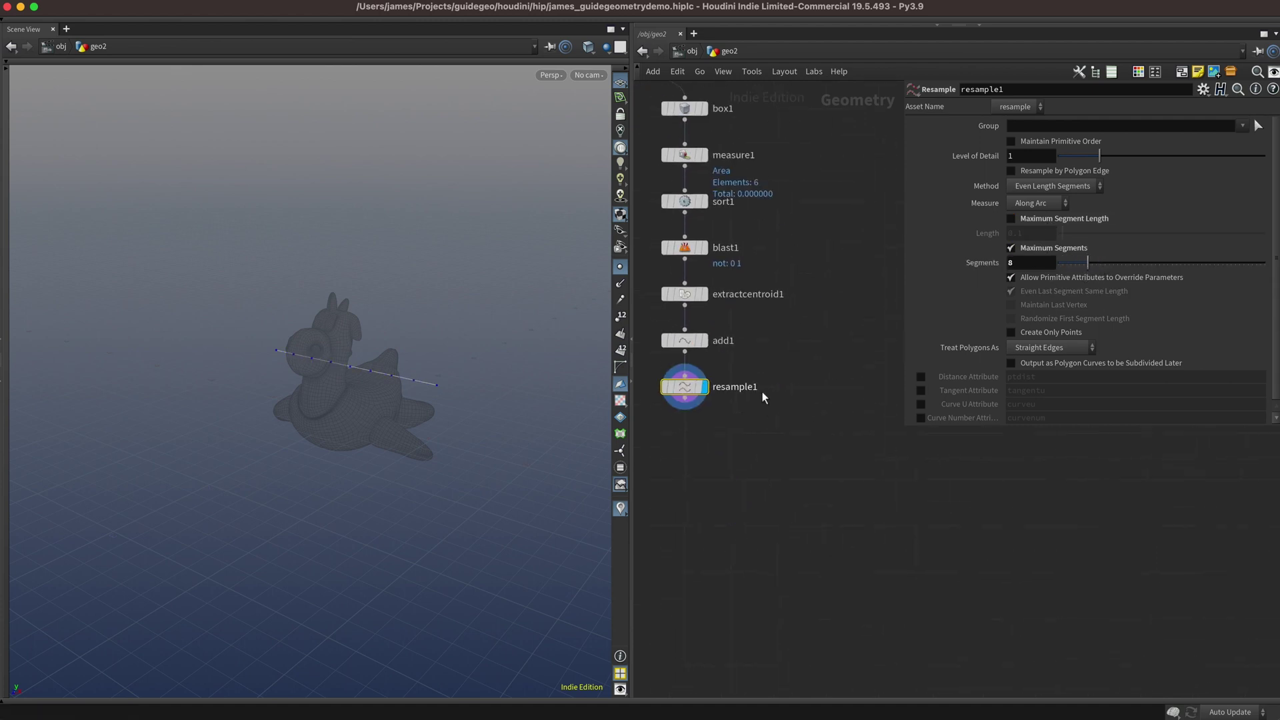
left_click_drag(762, 390, 824, 344)
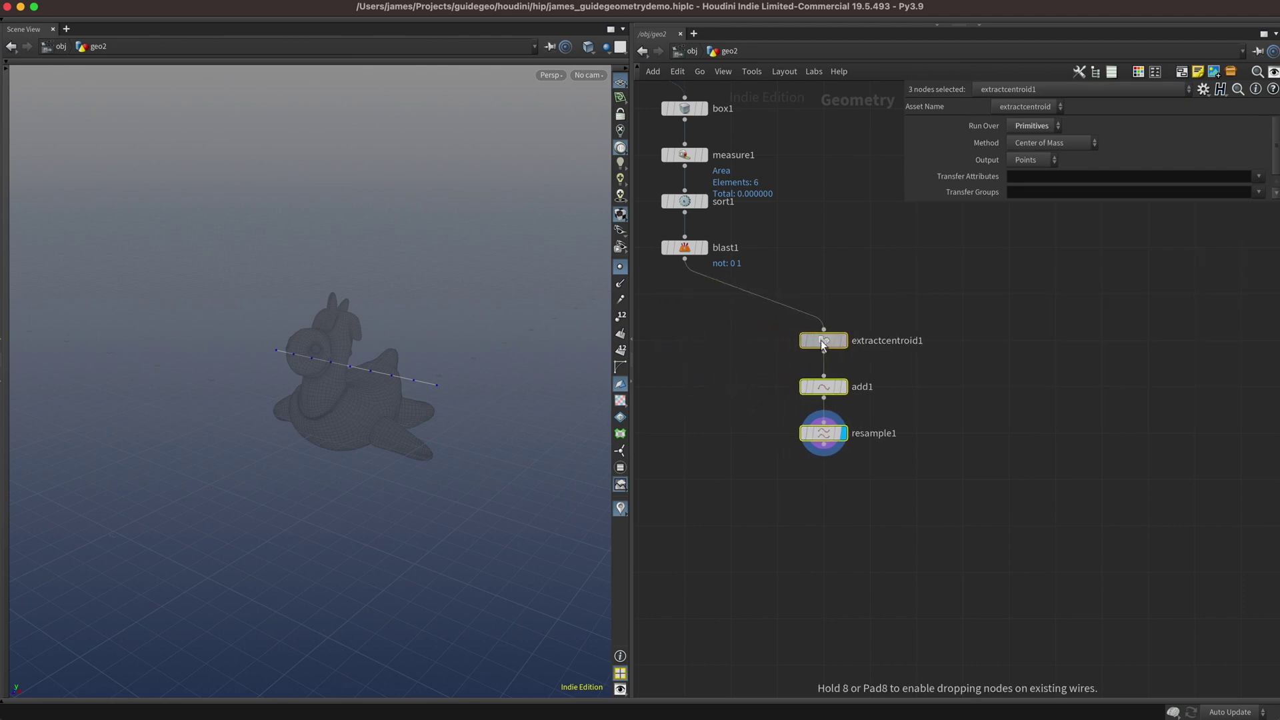
Add blast2 from blast1 keeping only primitive 0 with Delete Non Selected, and display it.
middle_click_drag(674, 438, 735, 426)
key("Tab")
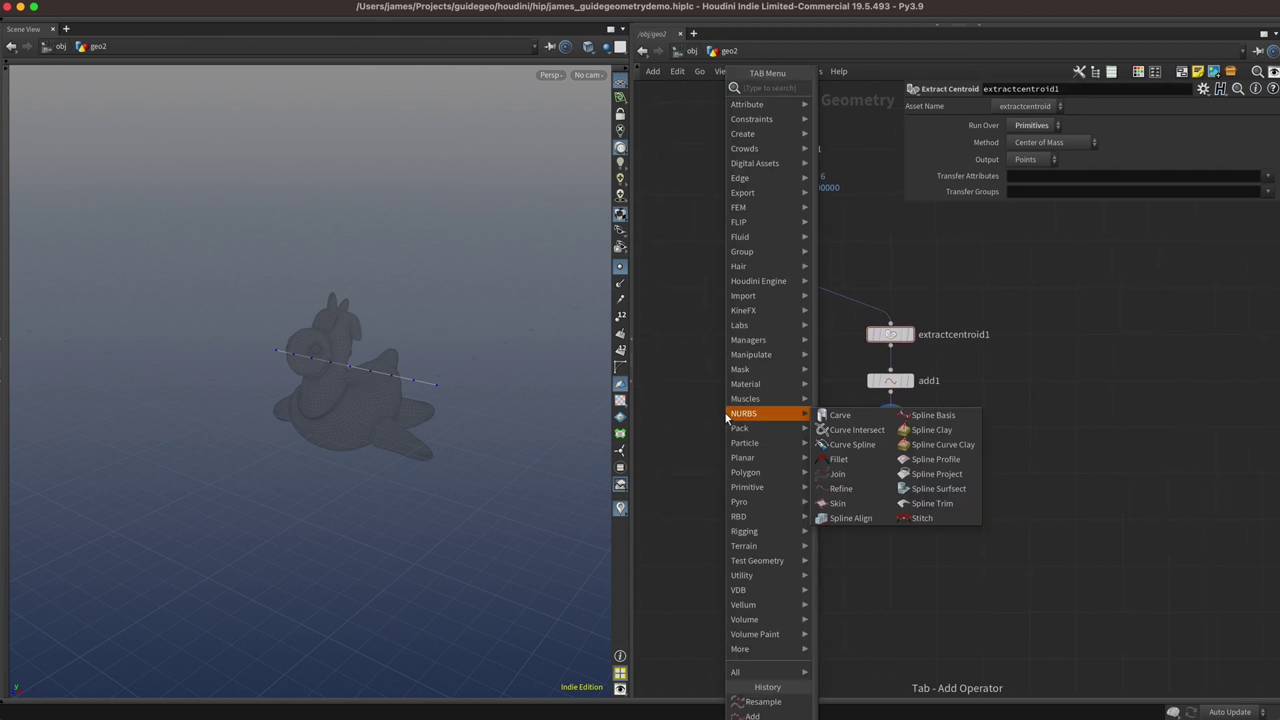
type("blast")
key("Return")
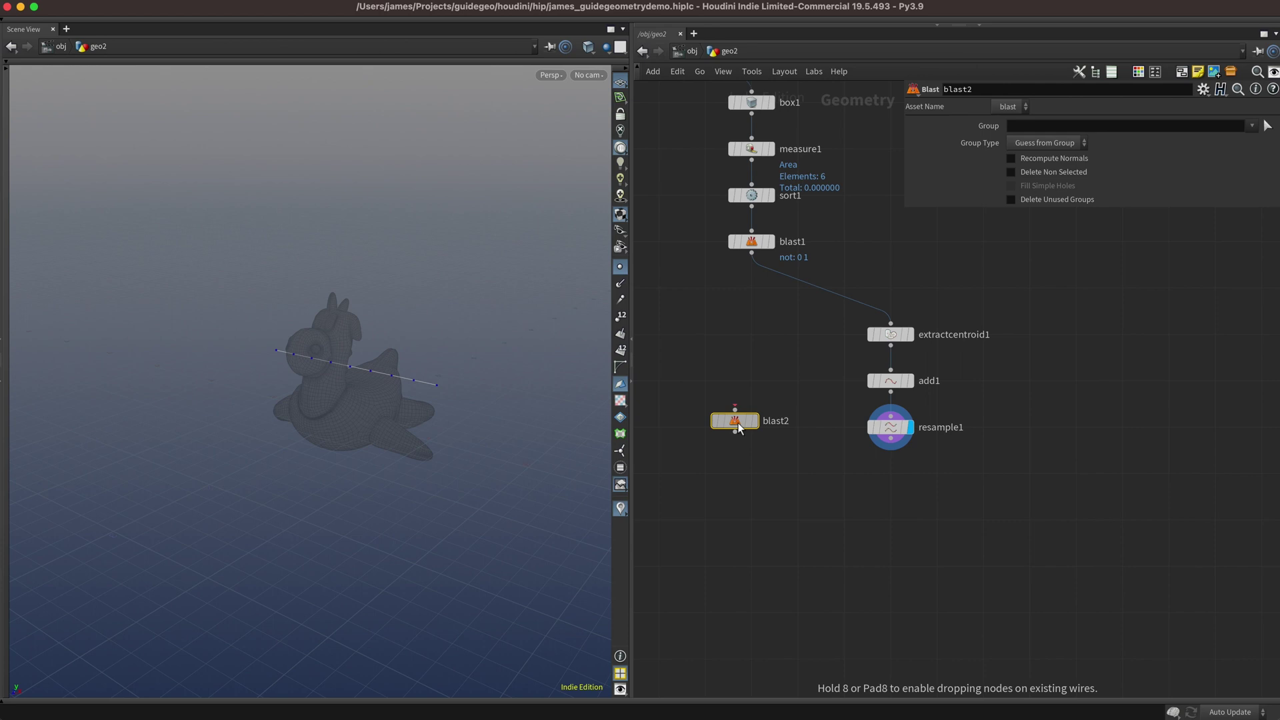
left_click(752, 432)
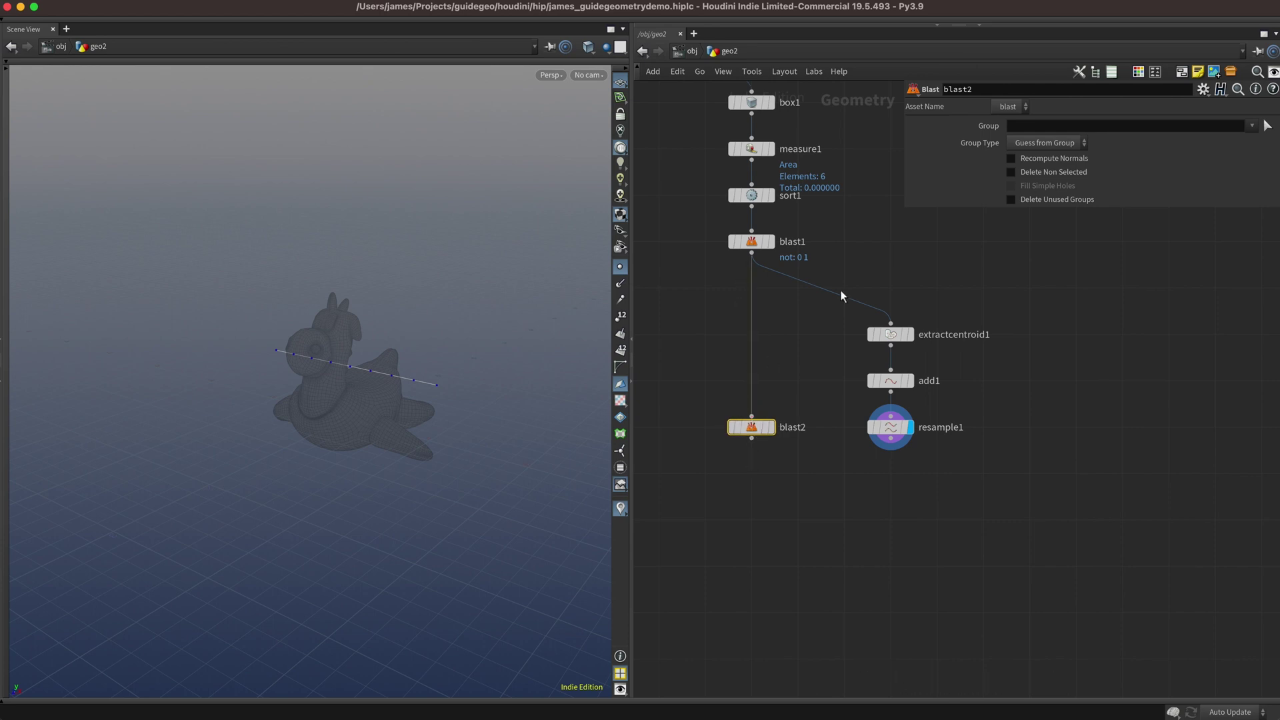
left_click(1077, 124)
type("0")
key("Return")
left_click(1011, 172)
key("r")
Add a Match Size node under blast2 to centre the plane on the toy.
key("Tab")
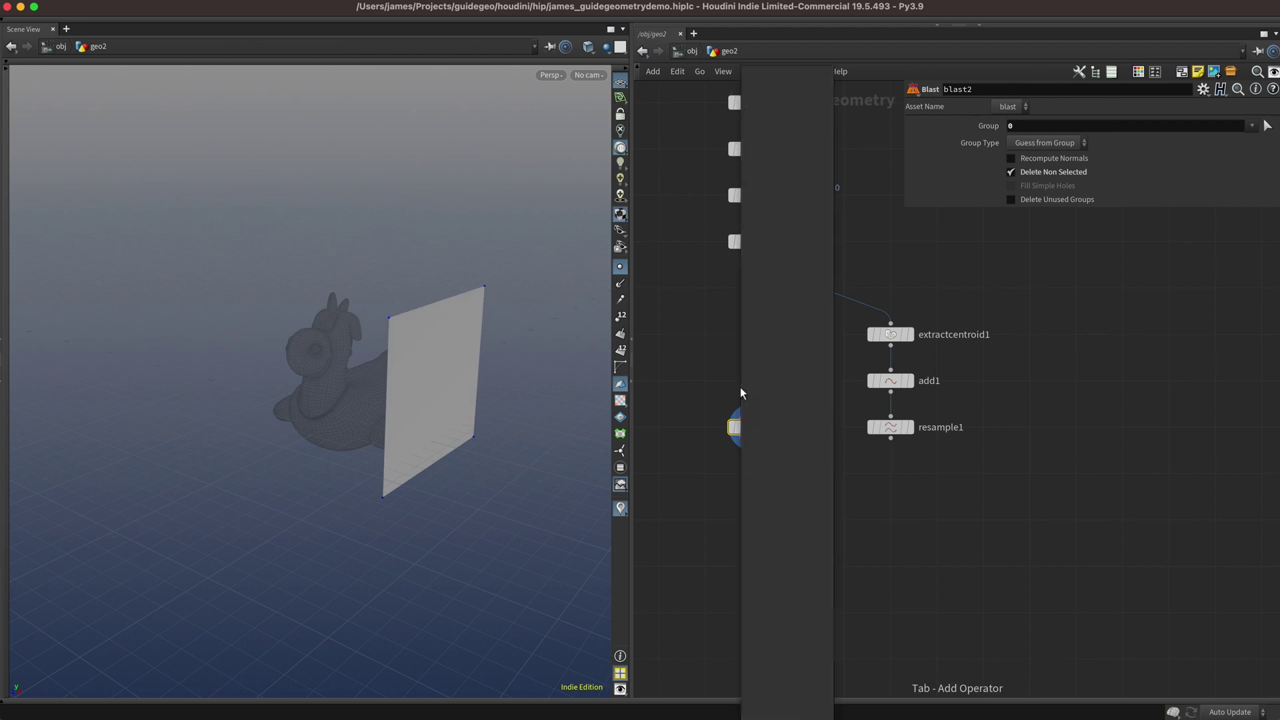
type("match")
key("Down")
key("Return")
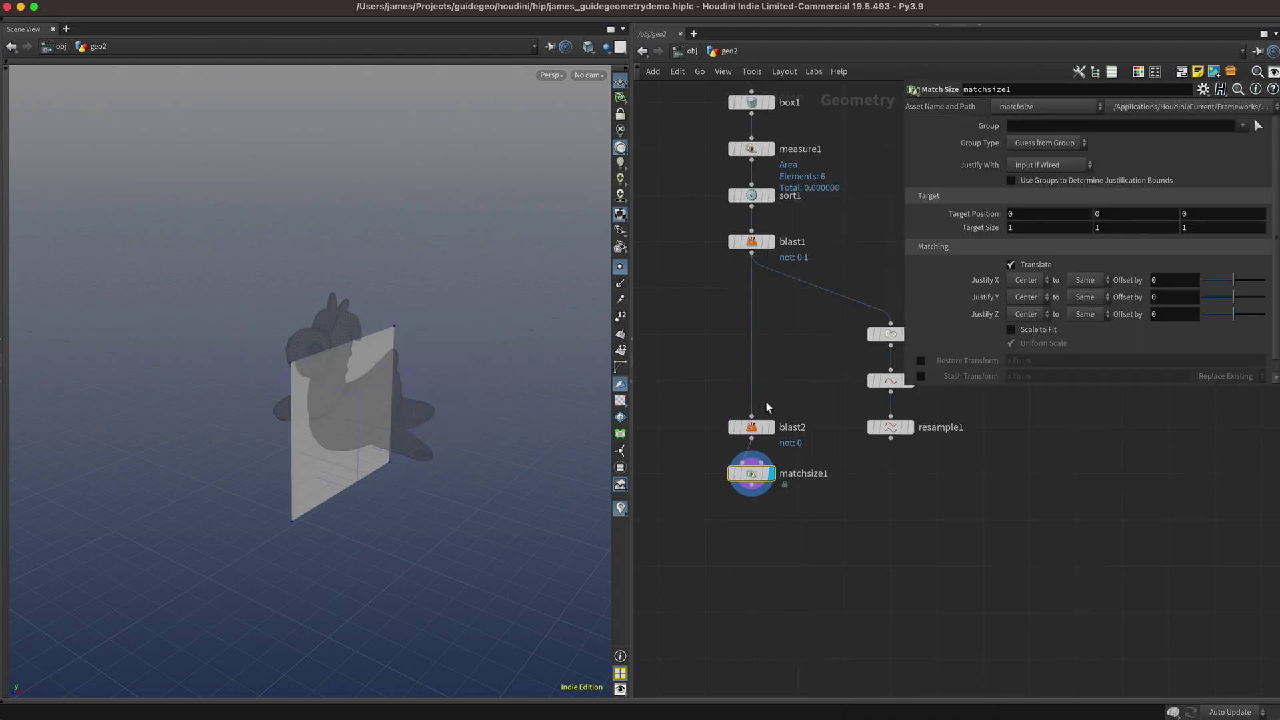
key("Tab")
Add PolyExpand2D under matchsize1 with Offset 0.2.
type("polyexpand")
key("Return")
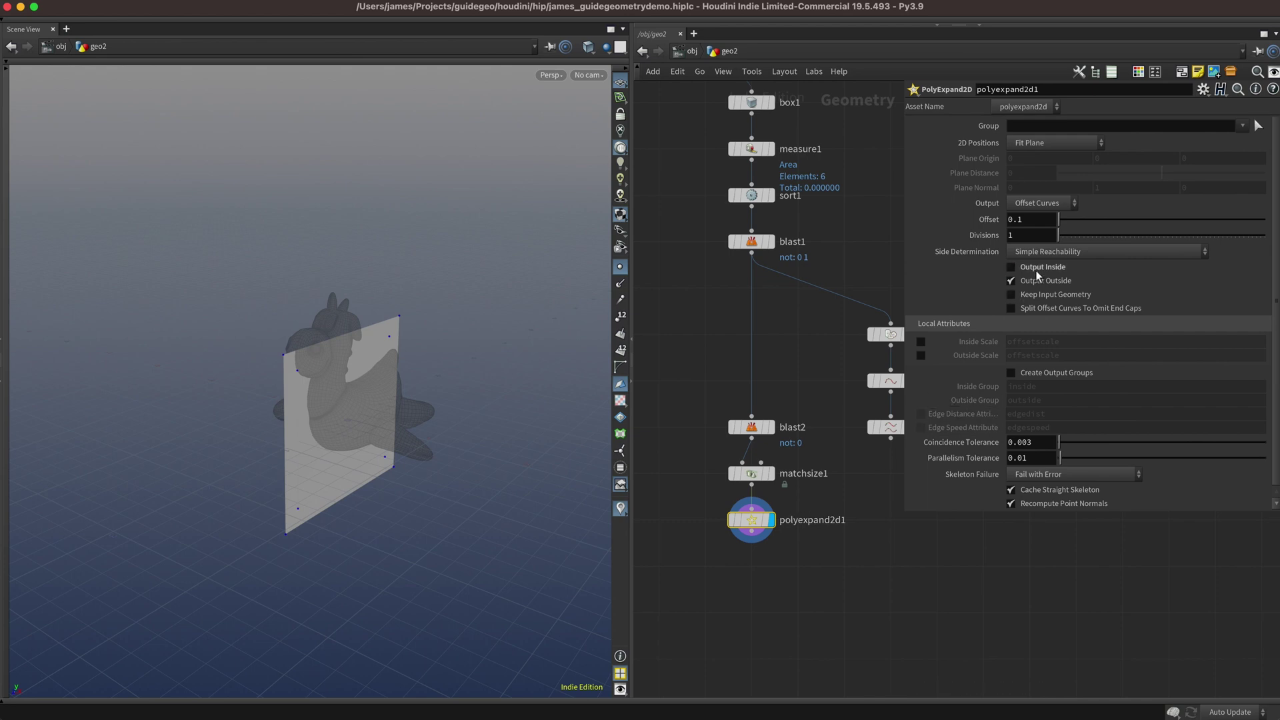
left_click(1029, 223)
type("2")
key("Return")
scroll(802, 562, "down", 2)
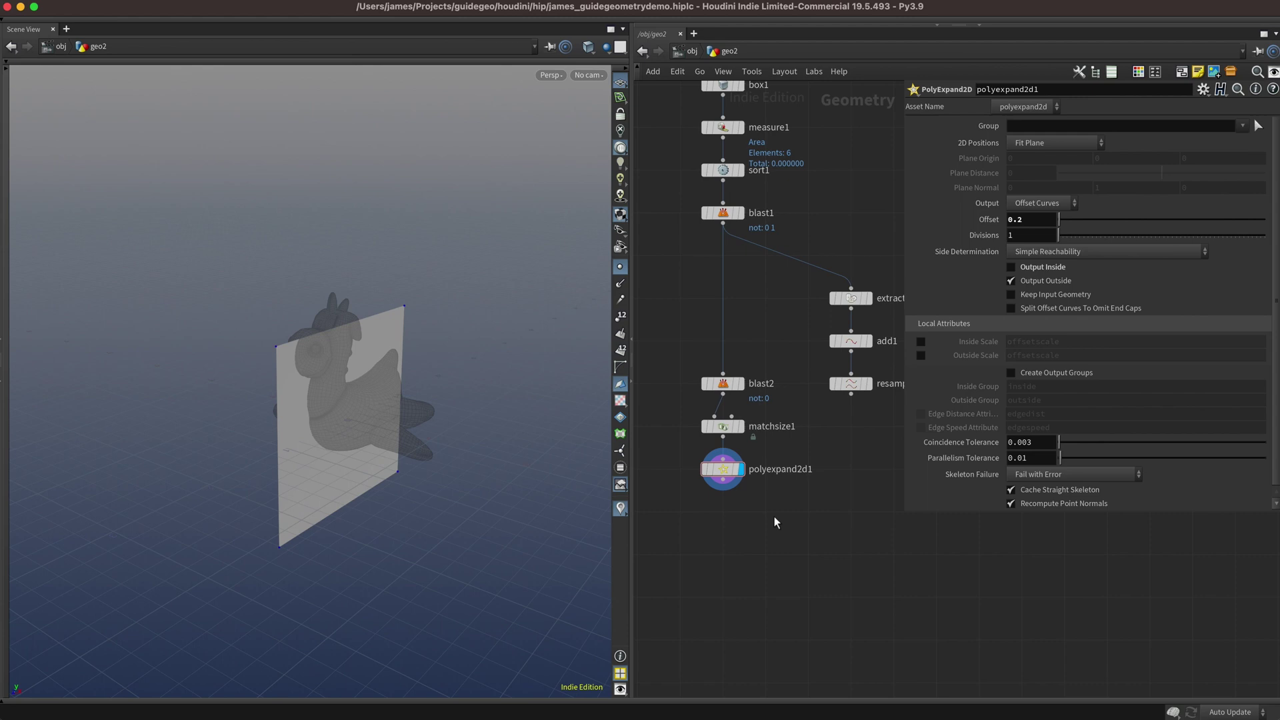
Add Copy to Points below polyexpand2d1, wire resample1 into its second input, and display it.
key("Tab")
left_click(773, 516)
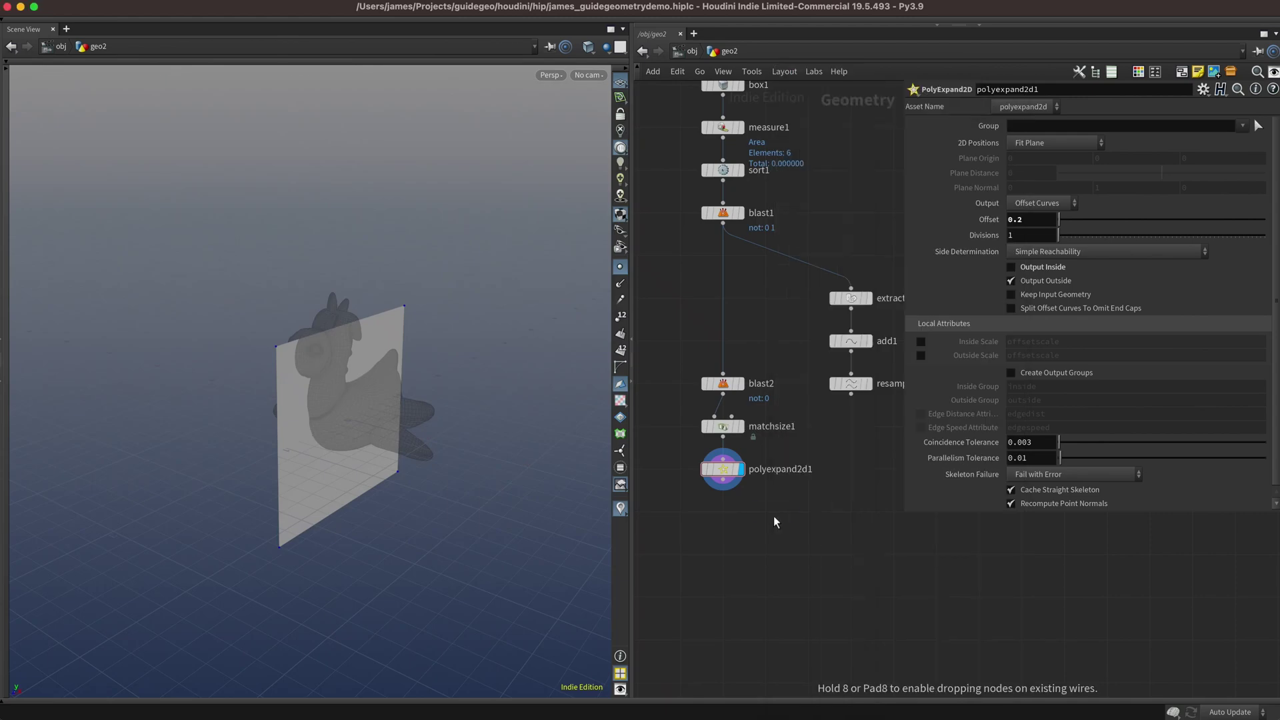
left_click(766, 552)
left_click(851, 396)
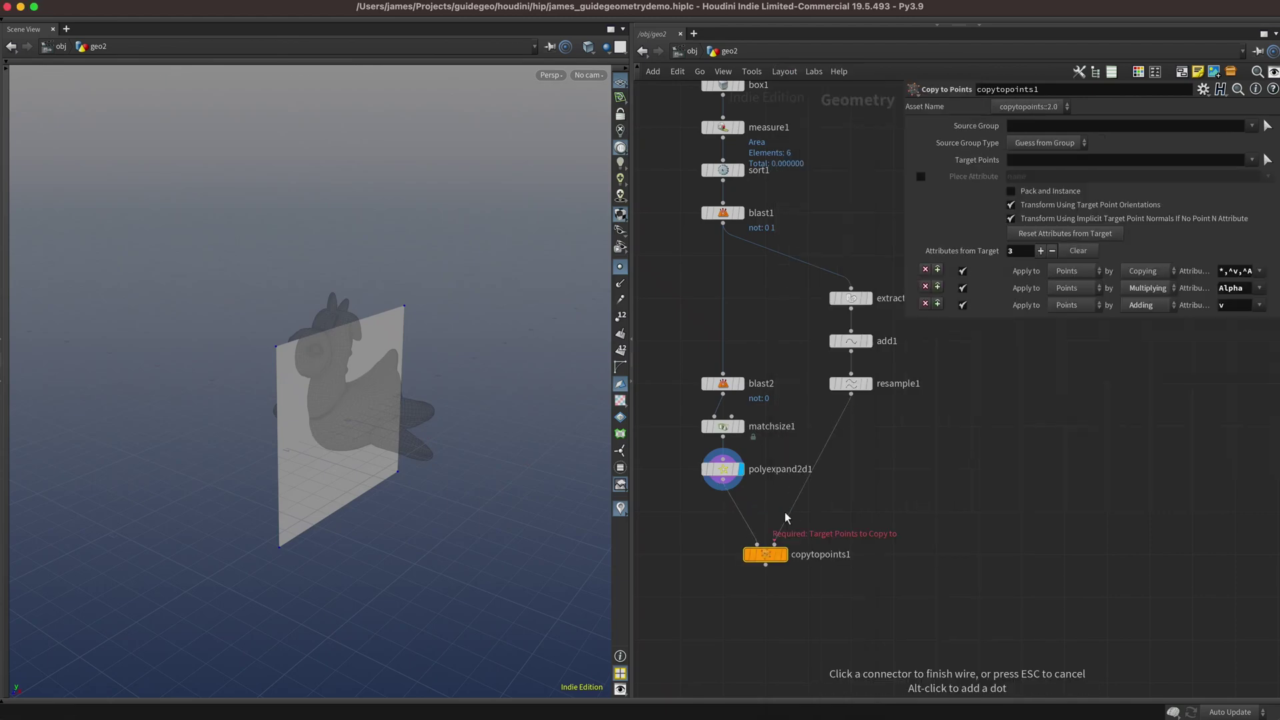
left_click(745, 562)
key("r")
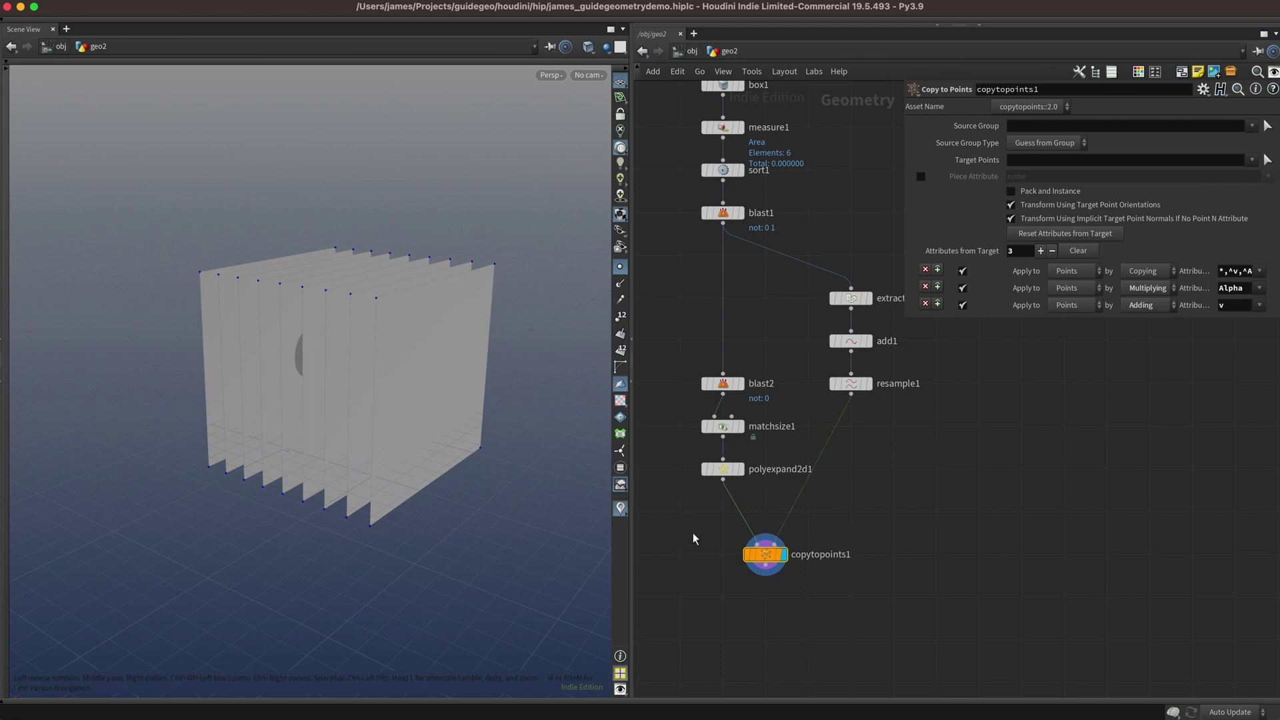
scroll(791, 515, "down", 5)
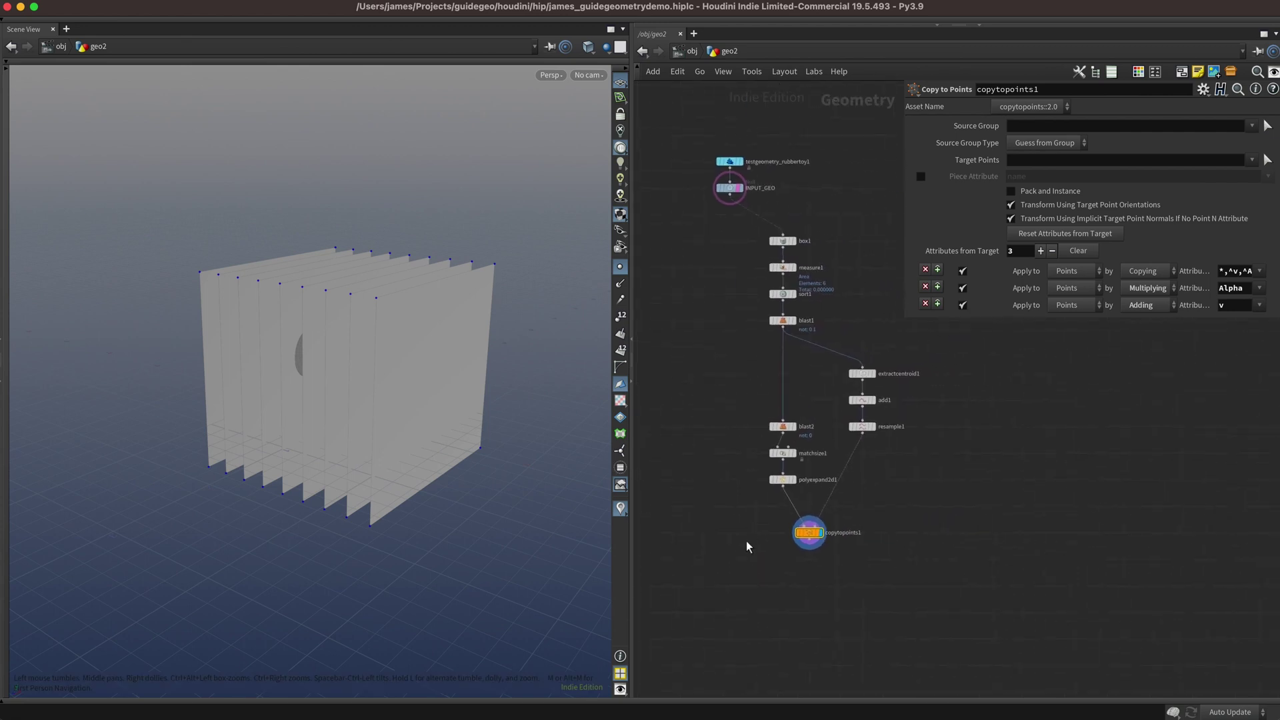
Add booleanfracture1 with INPUT_GEO's toy as input 1 and copytopoints1's planes as cutters.
key("Tab")
type("boolean fr")
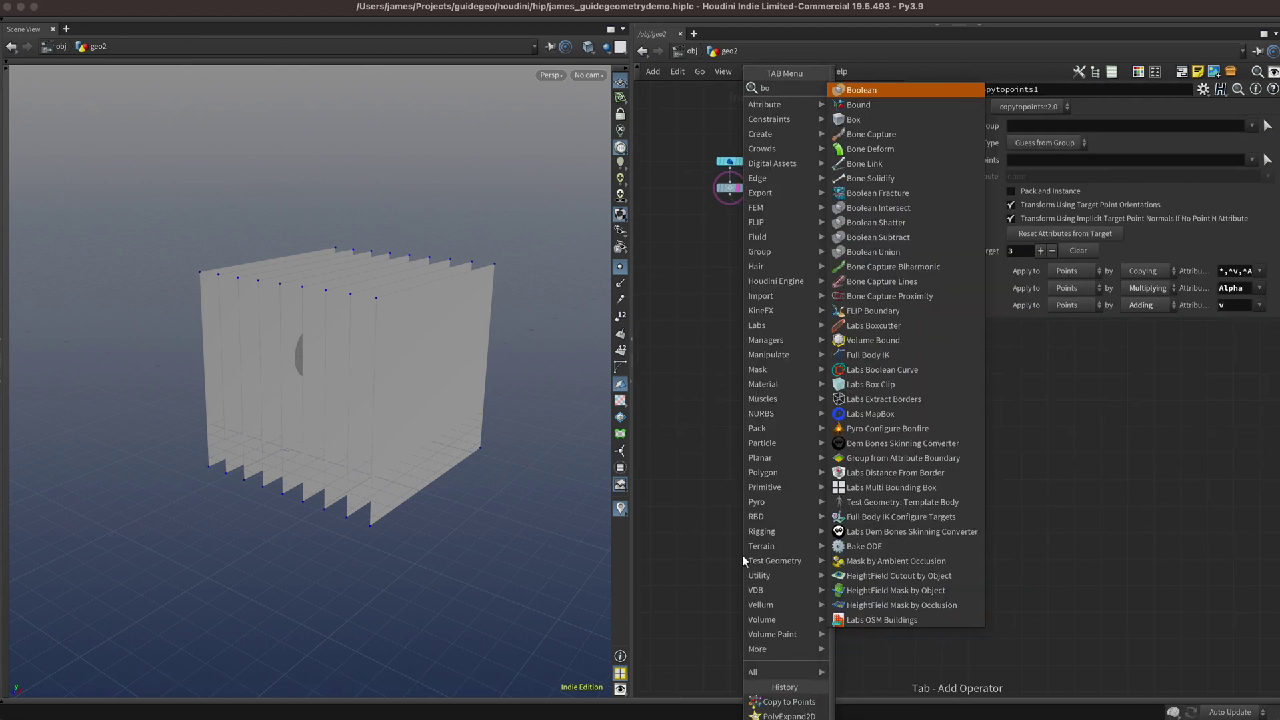
key("Return")
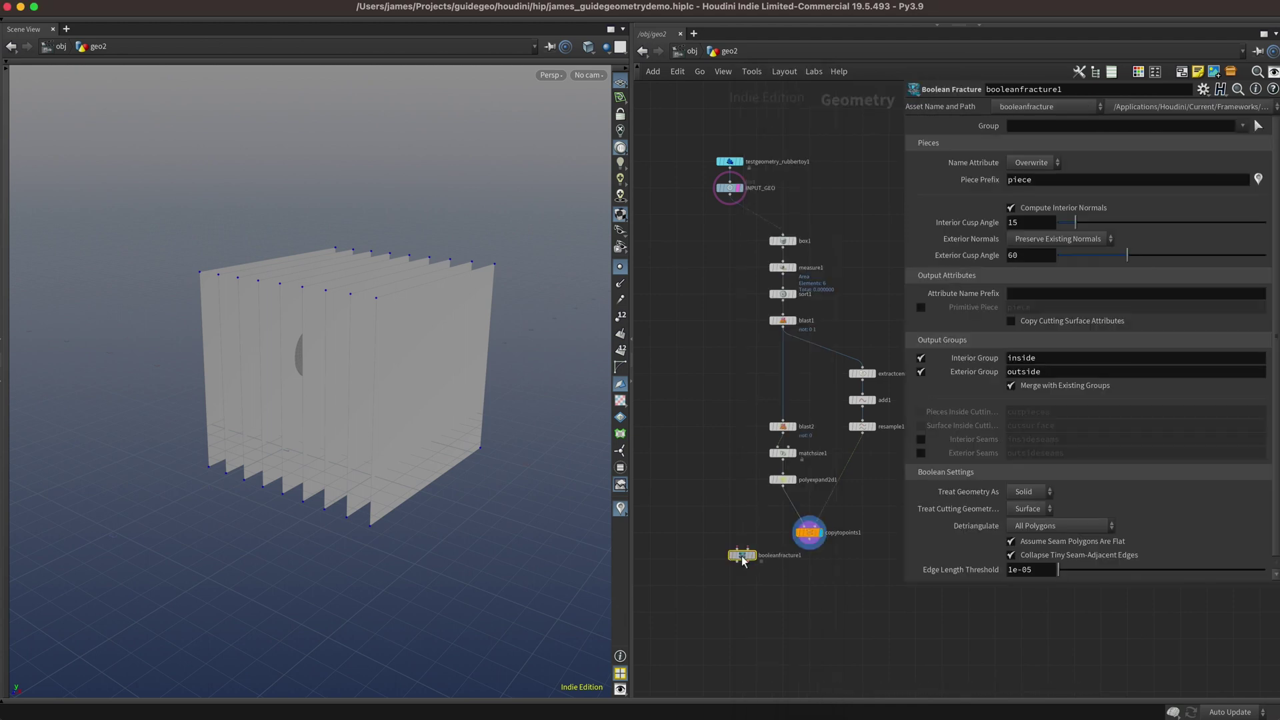
left_click(731, 590)
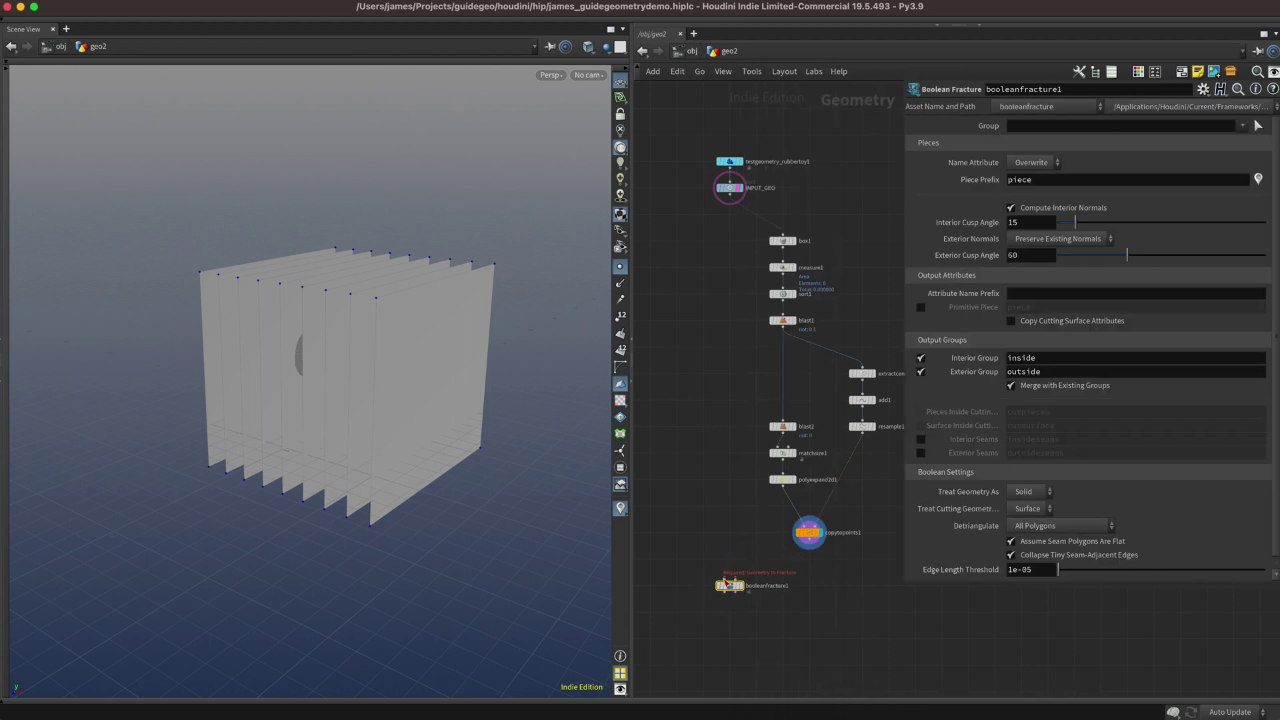
left_click(724, 580)
left_click(731, 198)
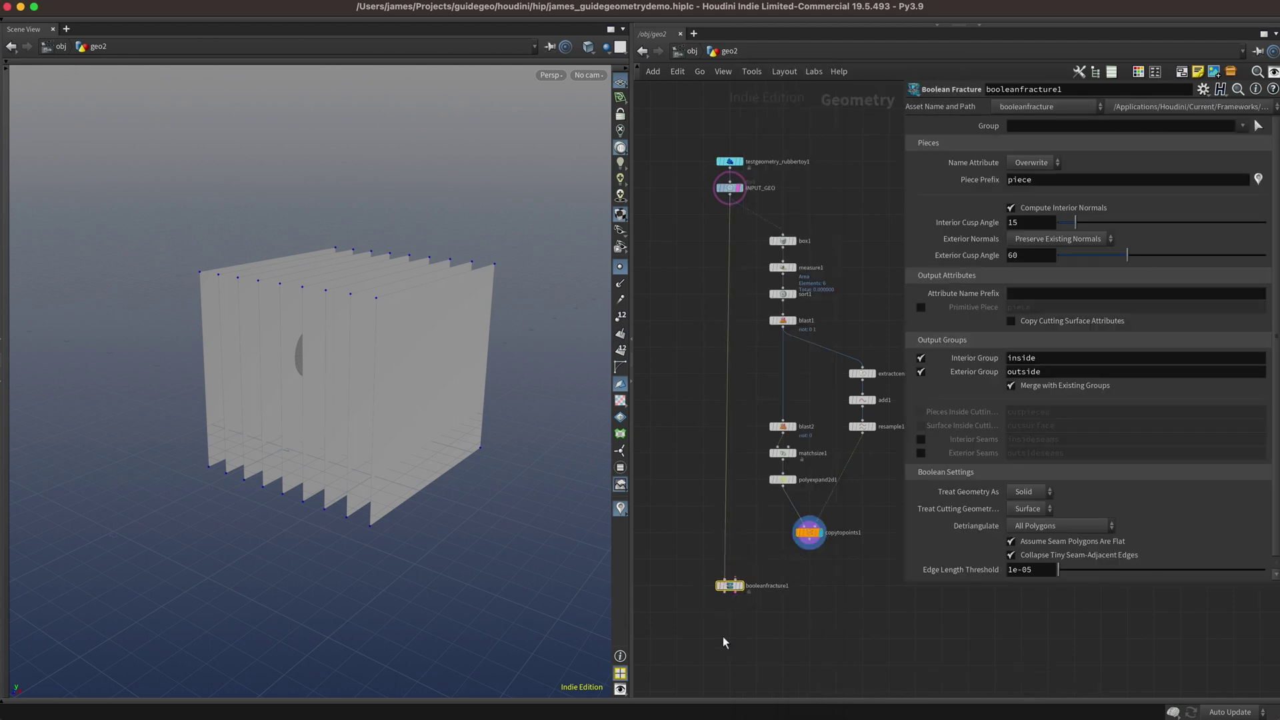
left_click(806, 545)
left_click(735, 579)
Add Exploded View after booleanfracture1, display it, and set Uniform Scale to 0.592.
key("r")
left_click(732, 188)
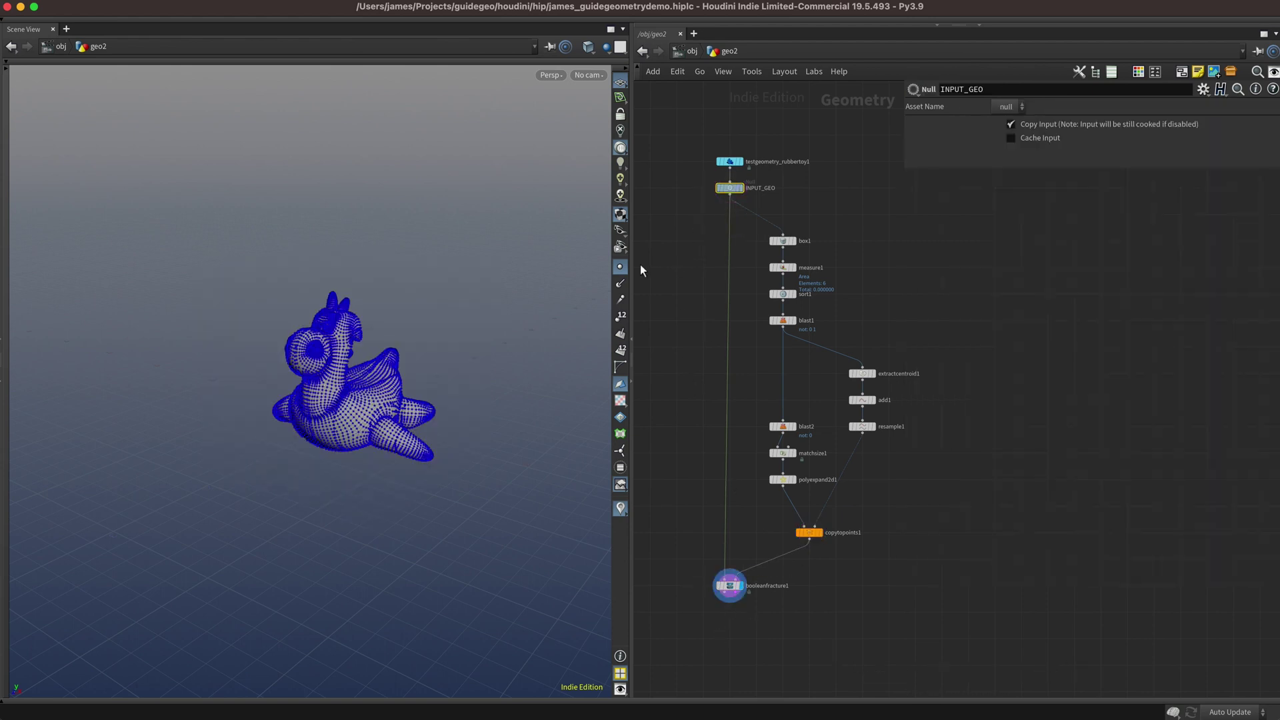
scroll(717, 554, "up", 3)
key("Tab")
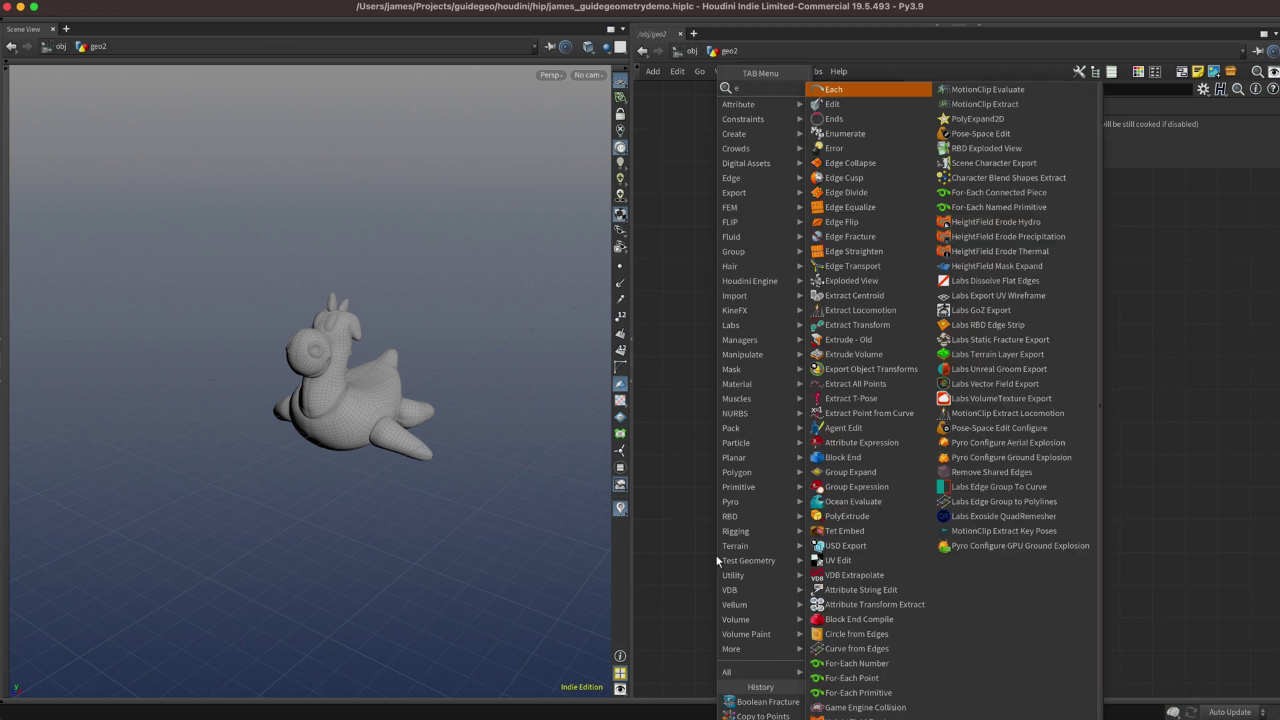
type("explode")
key("Return")
left_click(716, 555)
left_click(716, 547)
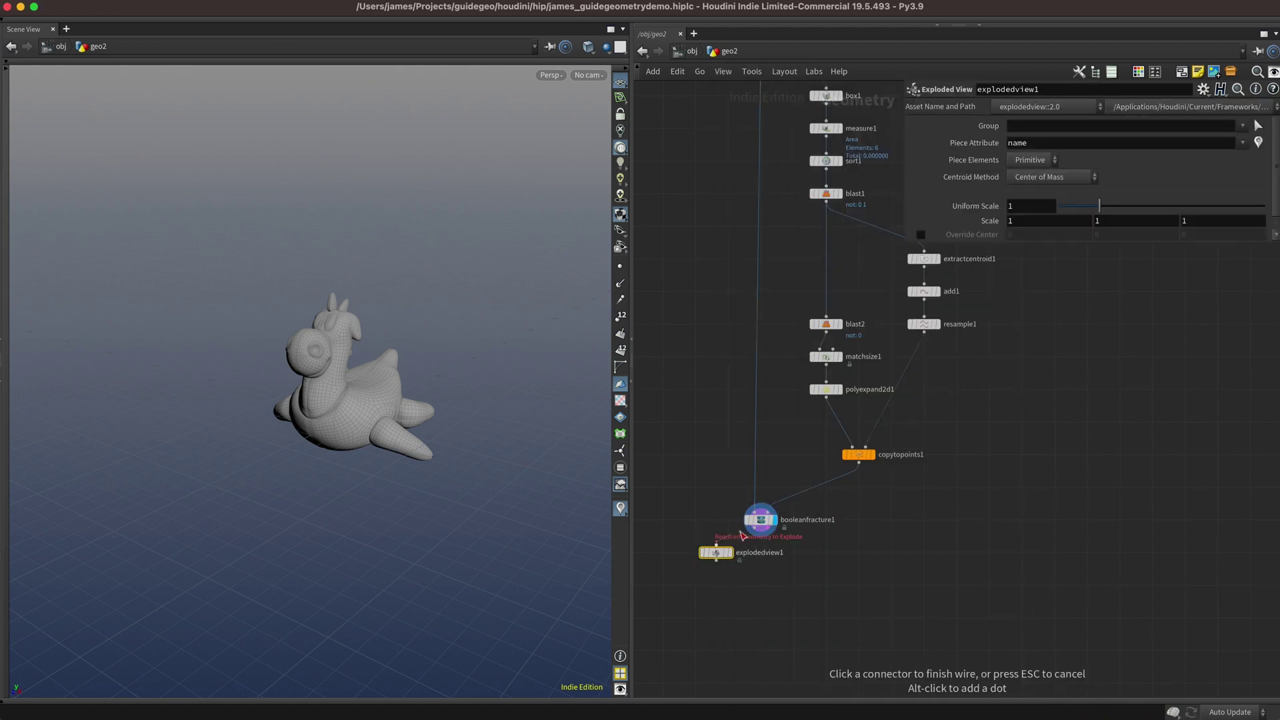
left_click(761, 528)
key("r")
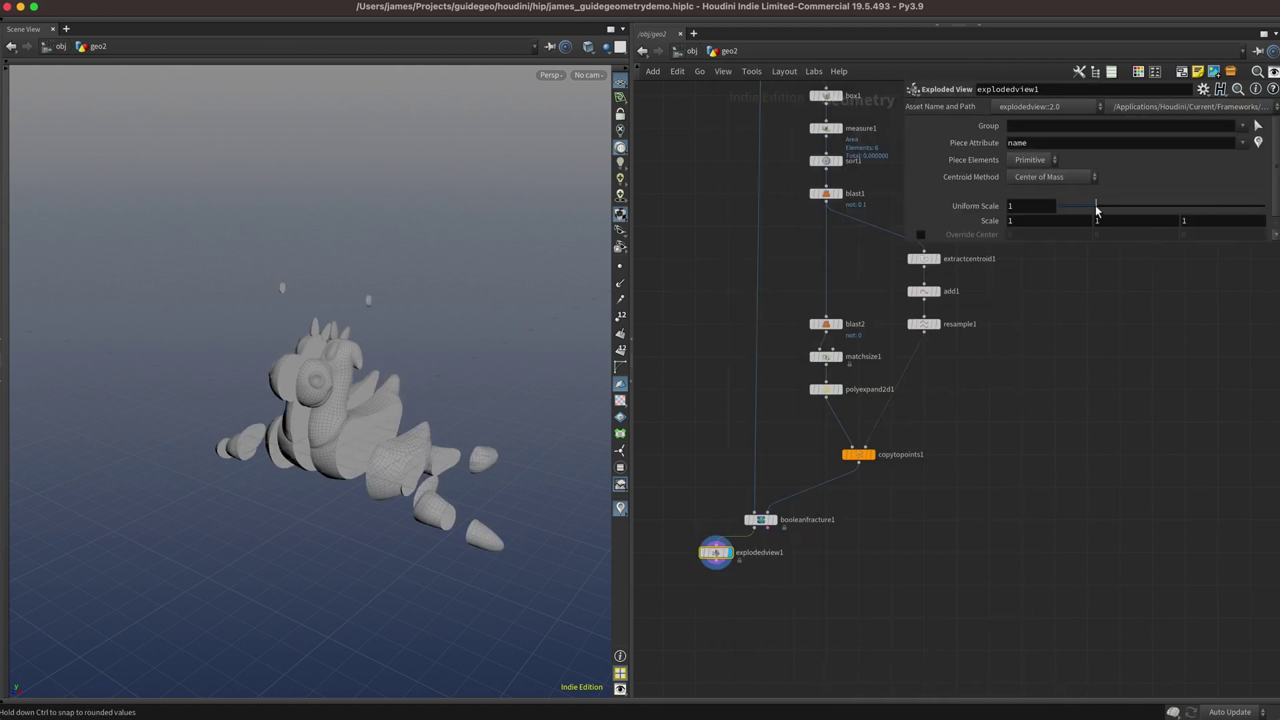
mouse_move(1095, 206)
left_mouse_down()
mouse_move(1067, 206)
mouse_move(1094, 207)
mouse_move(1084, 217)
left_mouse_up()
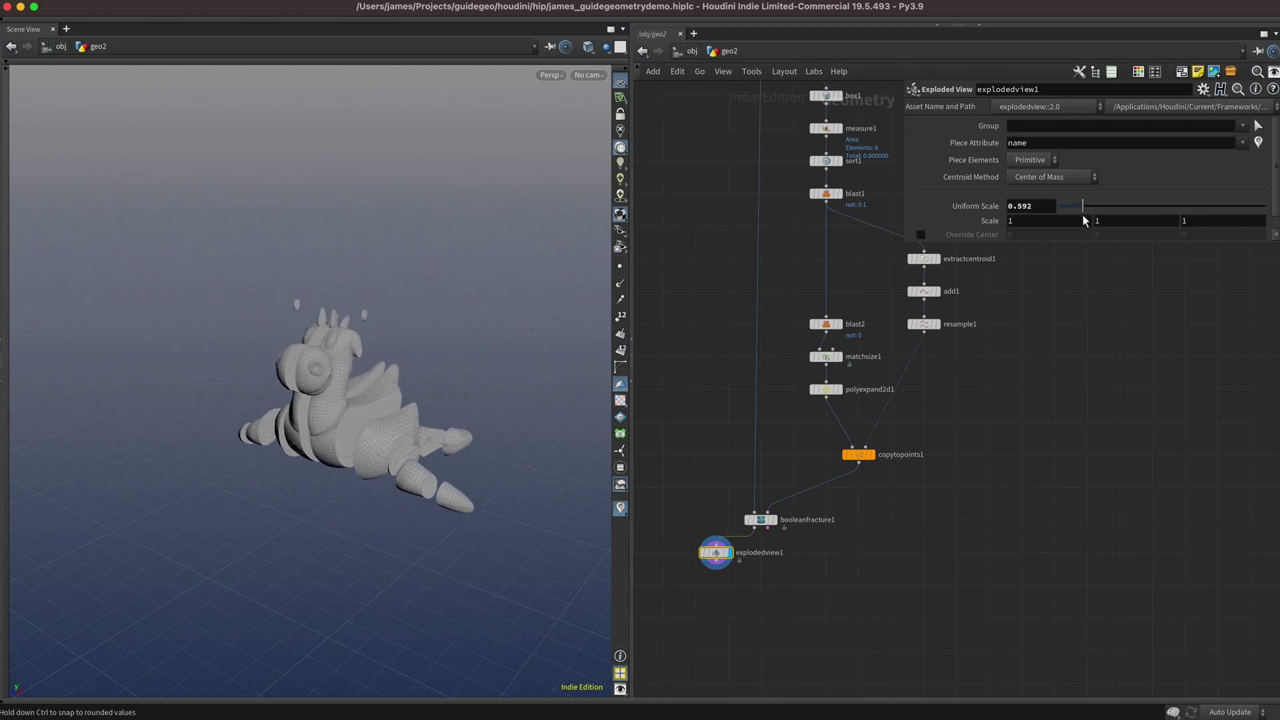
Set resample1's Segments to 6.
left_click(924, 324)
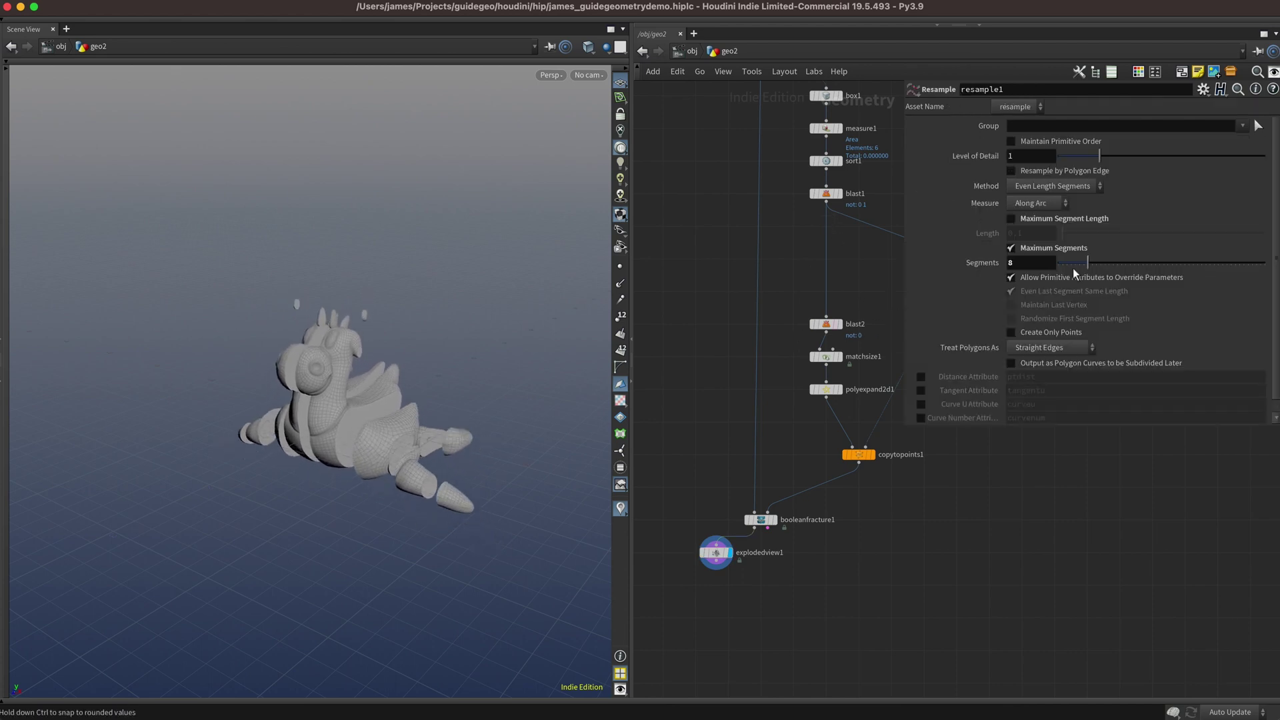
left_click_drag(1112, 268, 1080, 288)
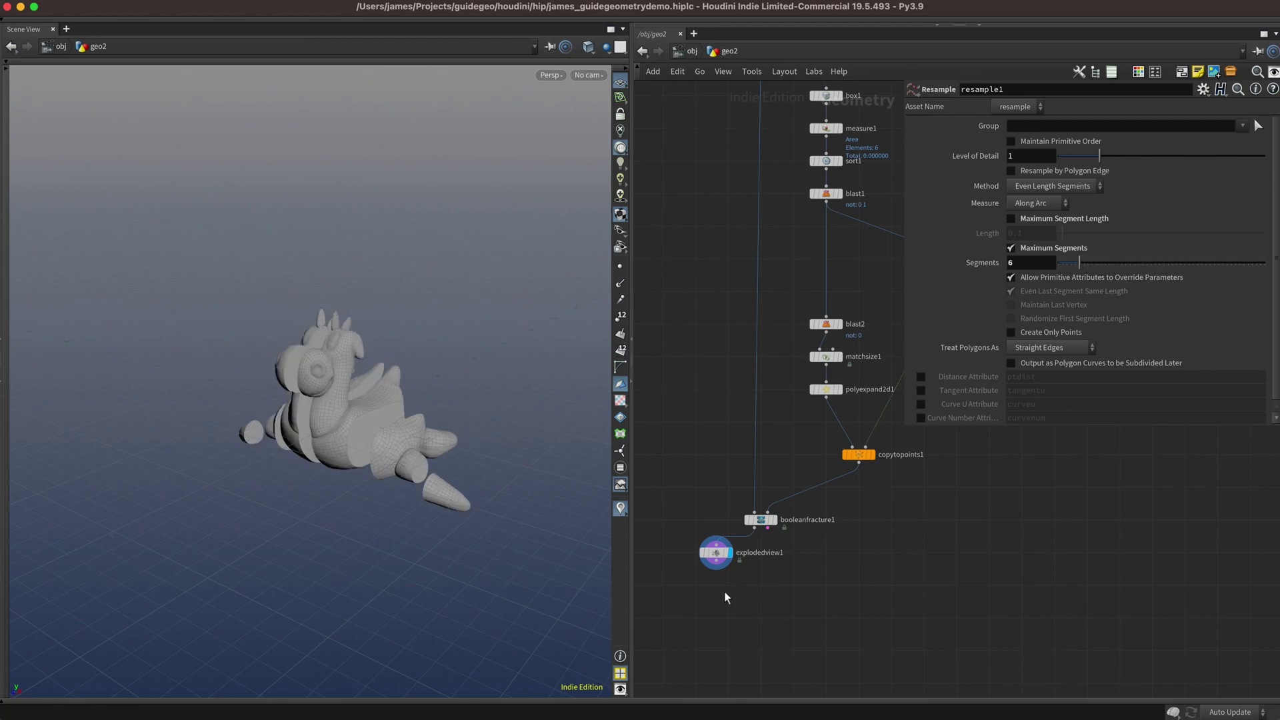
scroll(893, 532, "down", 5)
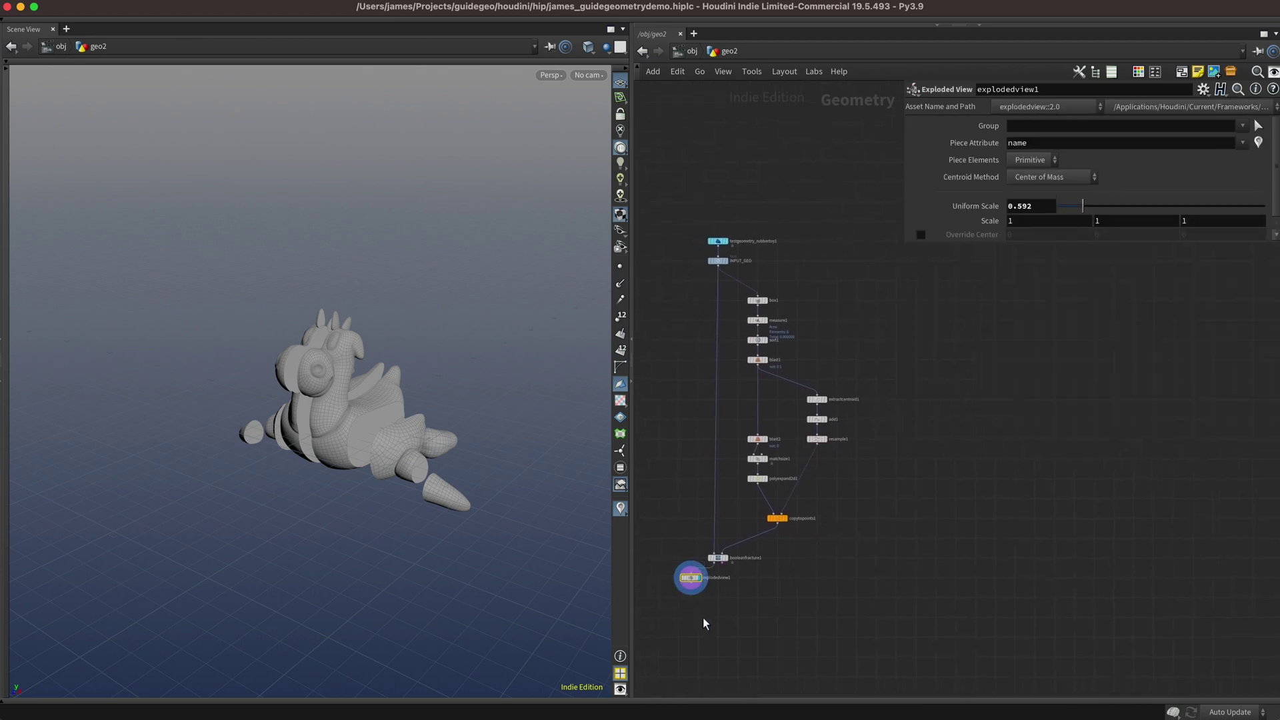
Delete explodedview1, collapse the slicing nodes into subnet1, and tidy the layout.
key("Delete")
left_click_drag(691, 265, 854, 640)
left_click(683, 76)
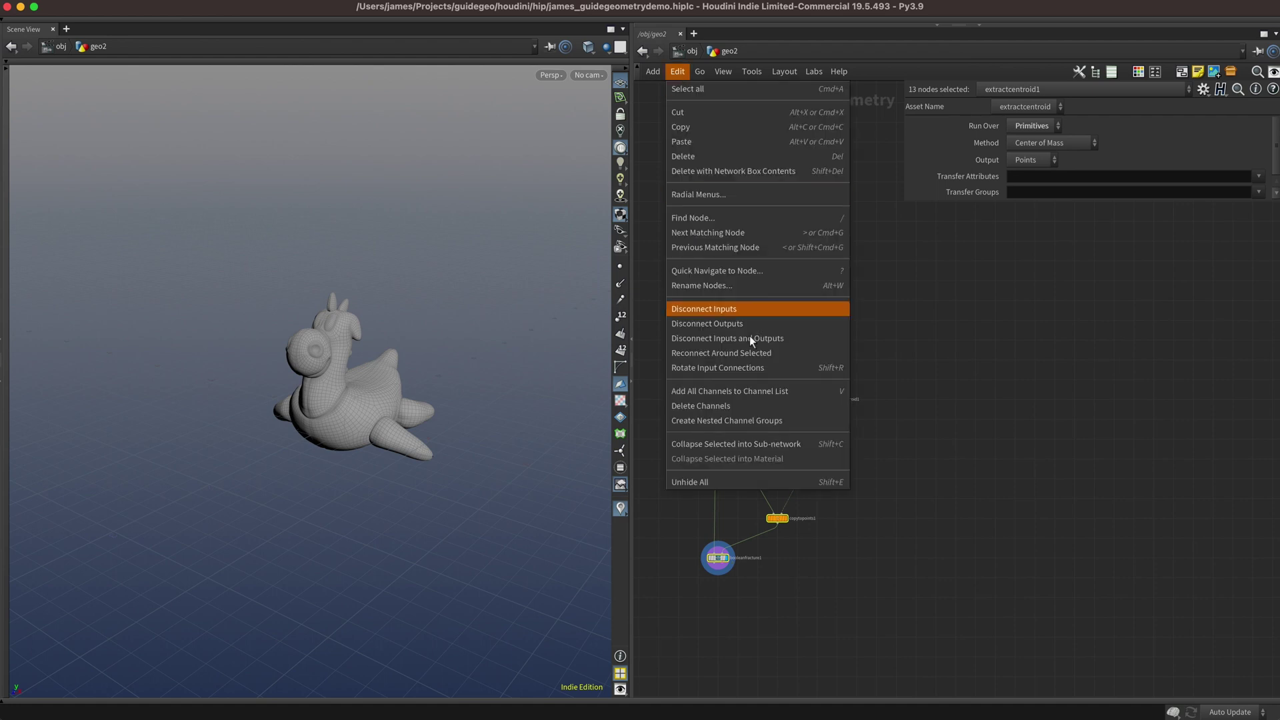
left_click(750, 449)
key("l")
scroll(716, 256, "up", 8)
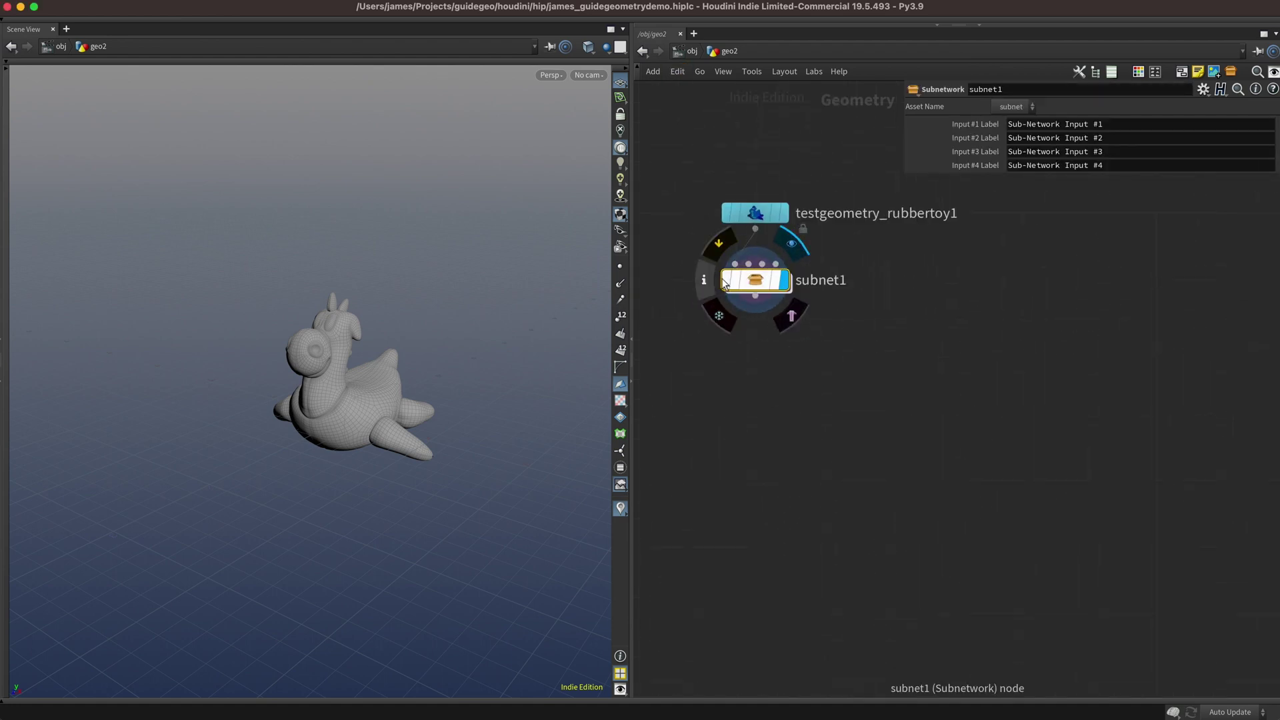
Create a new digital asset from subnet1 with Author, Branch and Version unchecked.
right_click(755, 280)
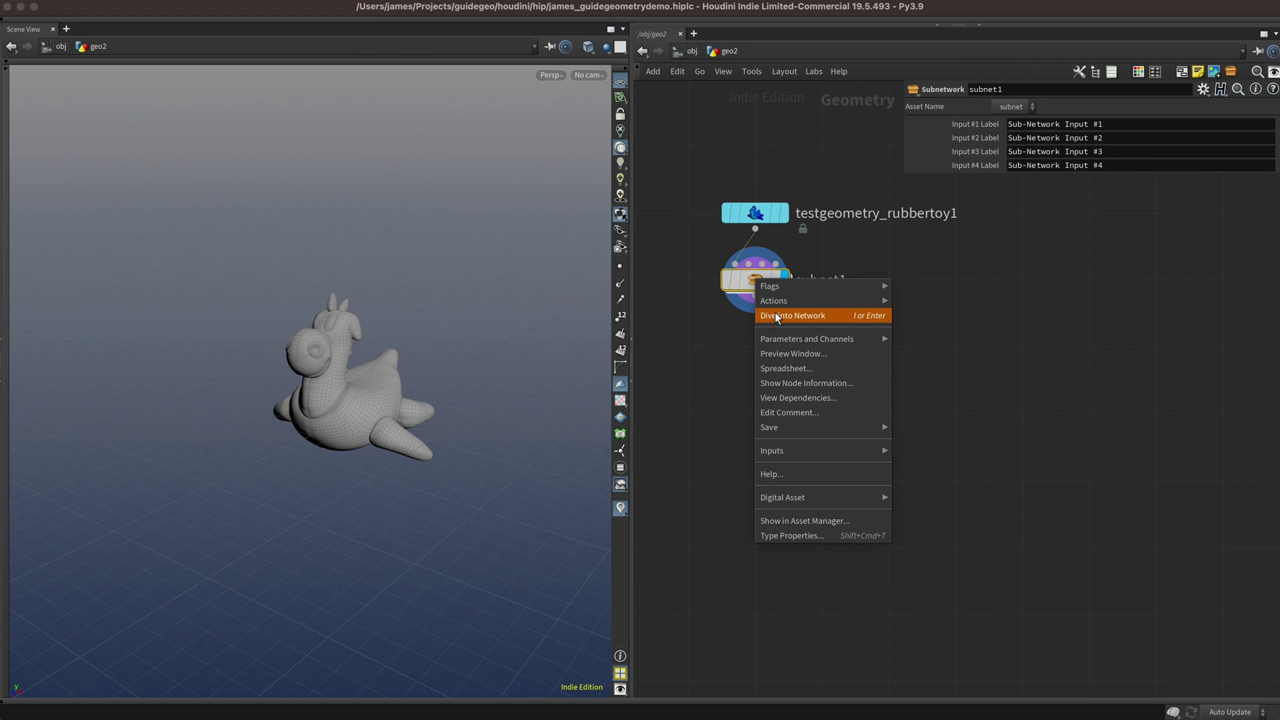
mouse_move(793, 497)
left_click(915, 504)
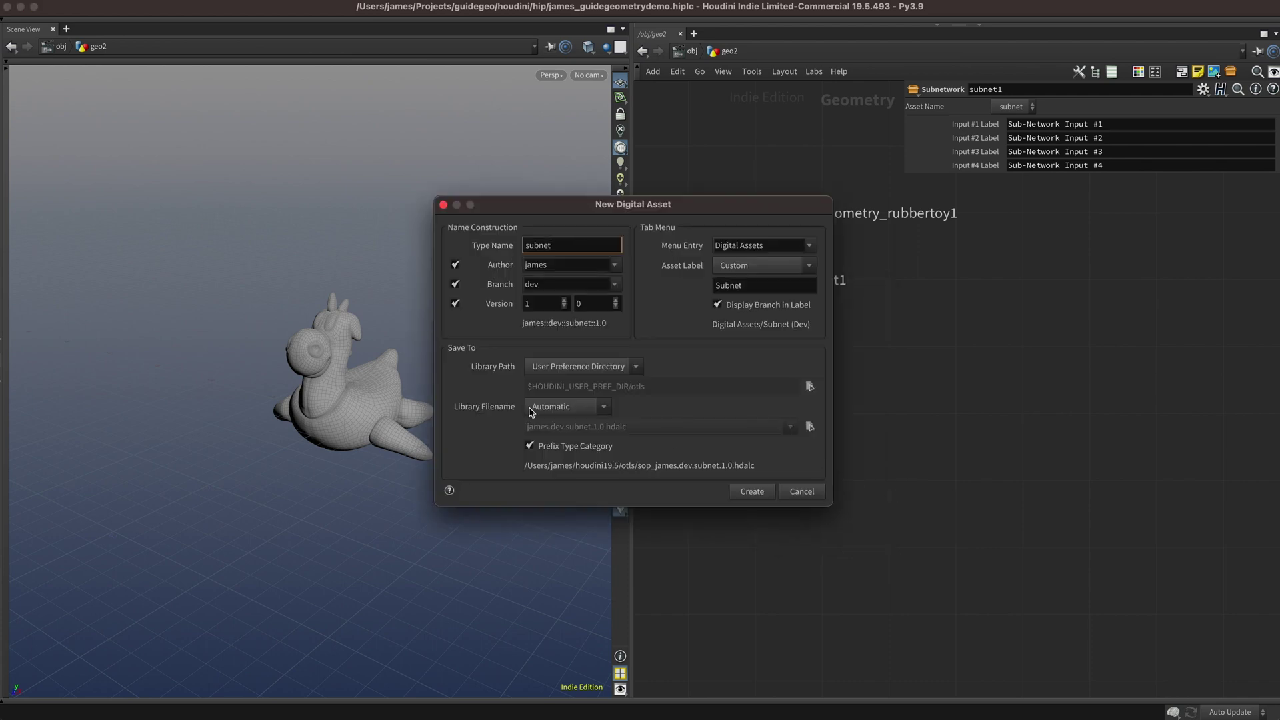
left_click(455, 304)
left_click(455, 284)
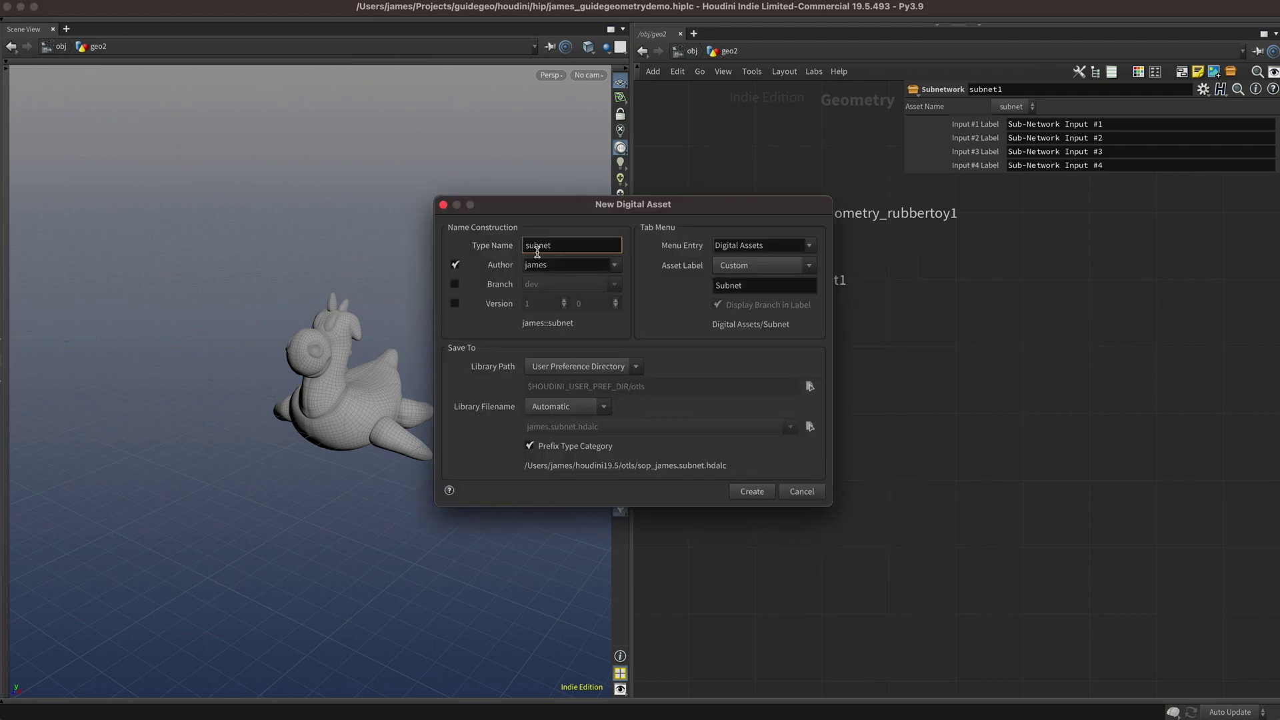
left_click(454, 265)
Set the asset Type Name to slicerdemo and Asset Label to Slicer Demo.
double_click(566, 245)
type("g")
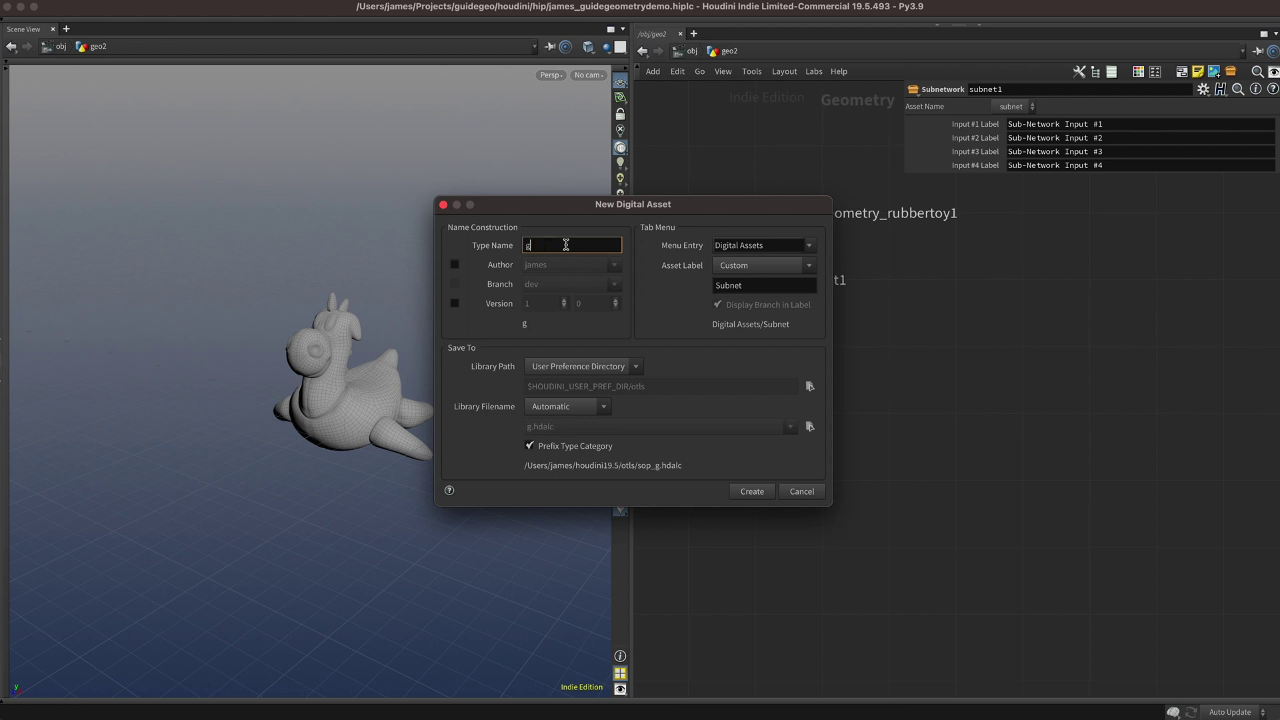
key("BackSpace")
type("slicerdemo")
double_click(762, 285)
type("Sl")
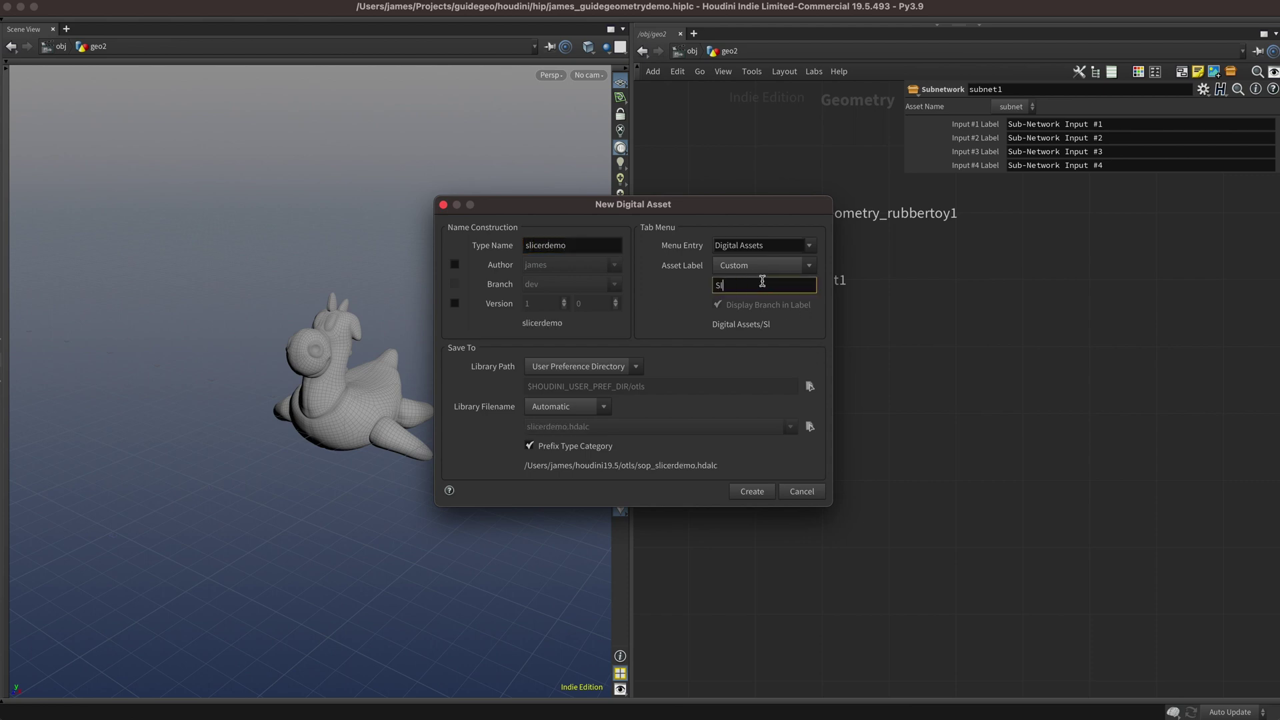
type("icer Demo")
Create the Slicer Demo asset, review the Node tab's Guide Geometry field, and accept its type properties.
left_click(750, 493)
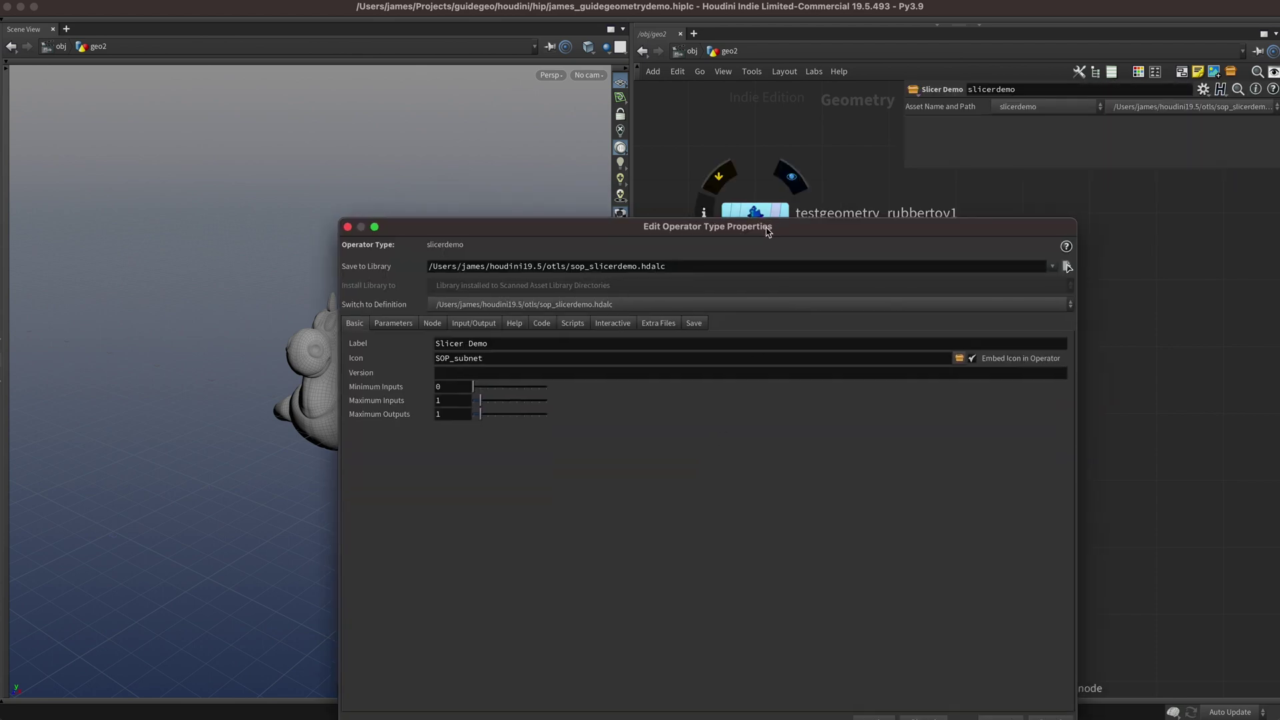
left_click_drag(769, 231, 518, 99)
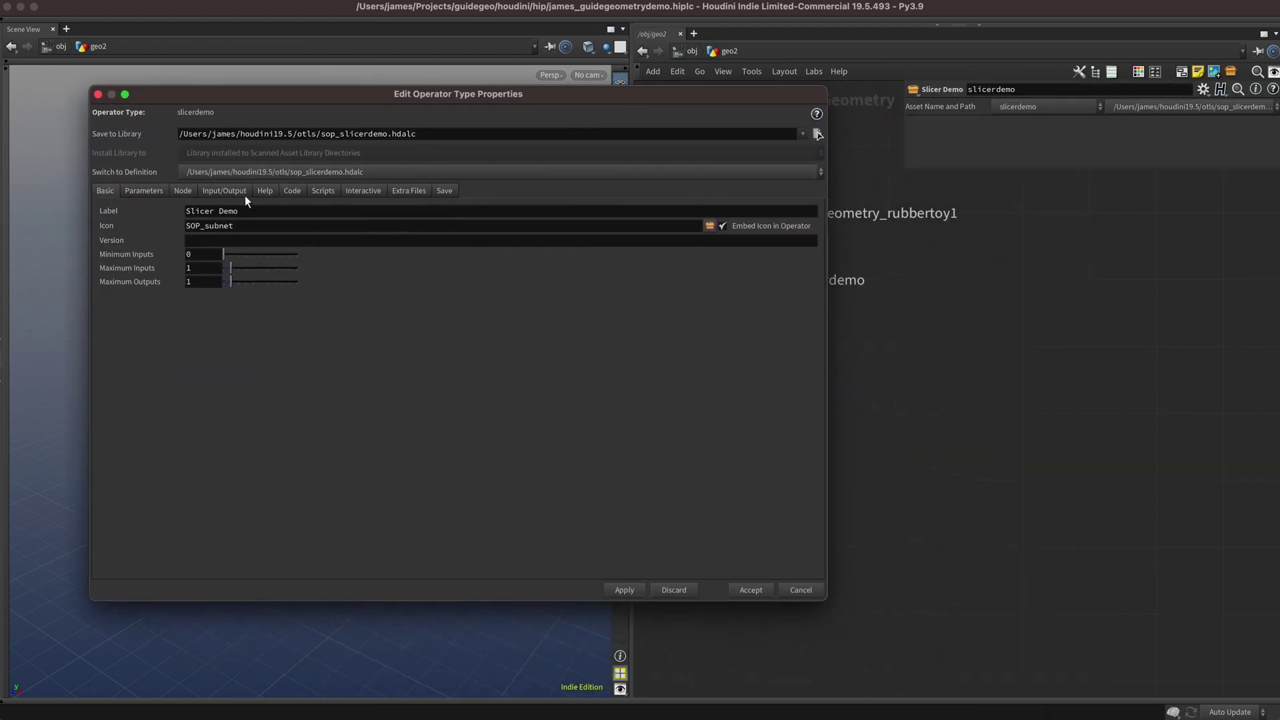
left_click(184, 191)
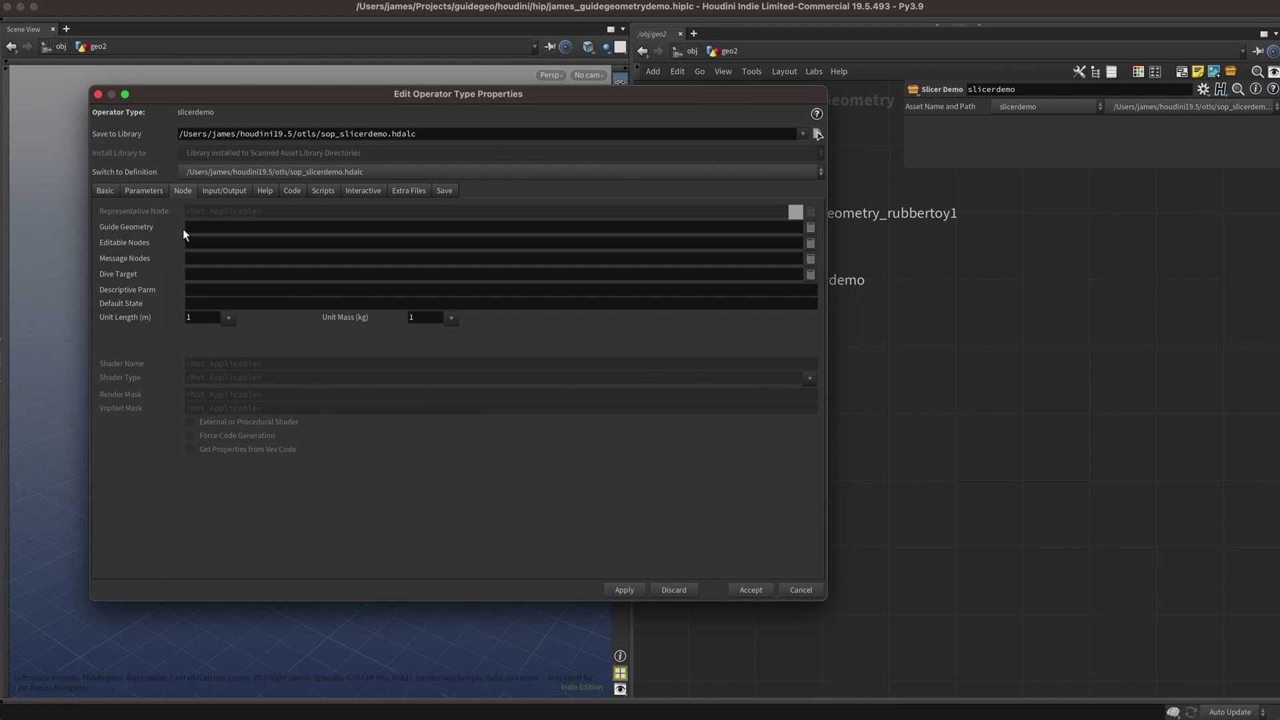
left_click(217, 227)
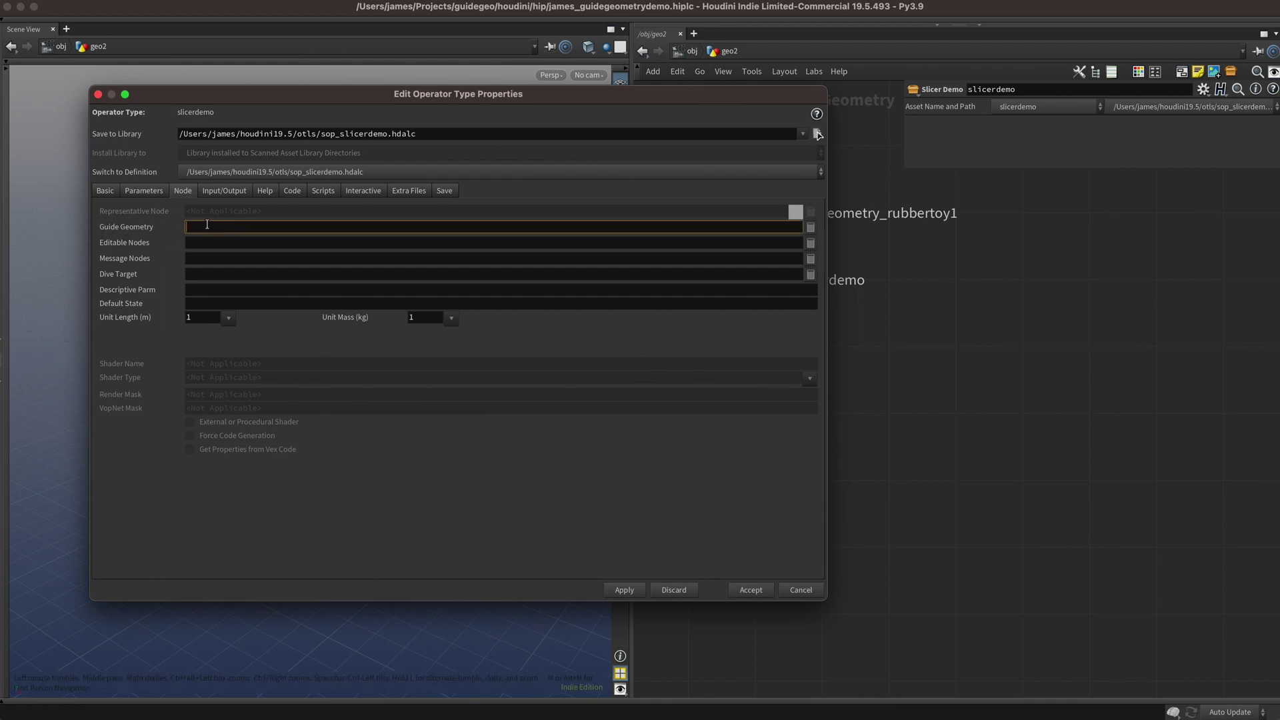
left_click(752, 590)
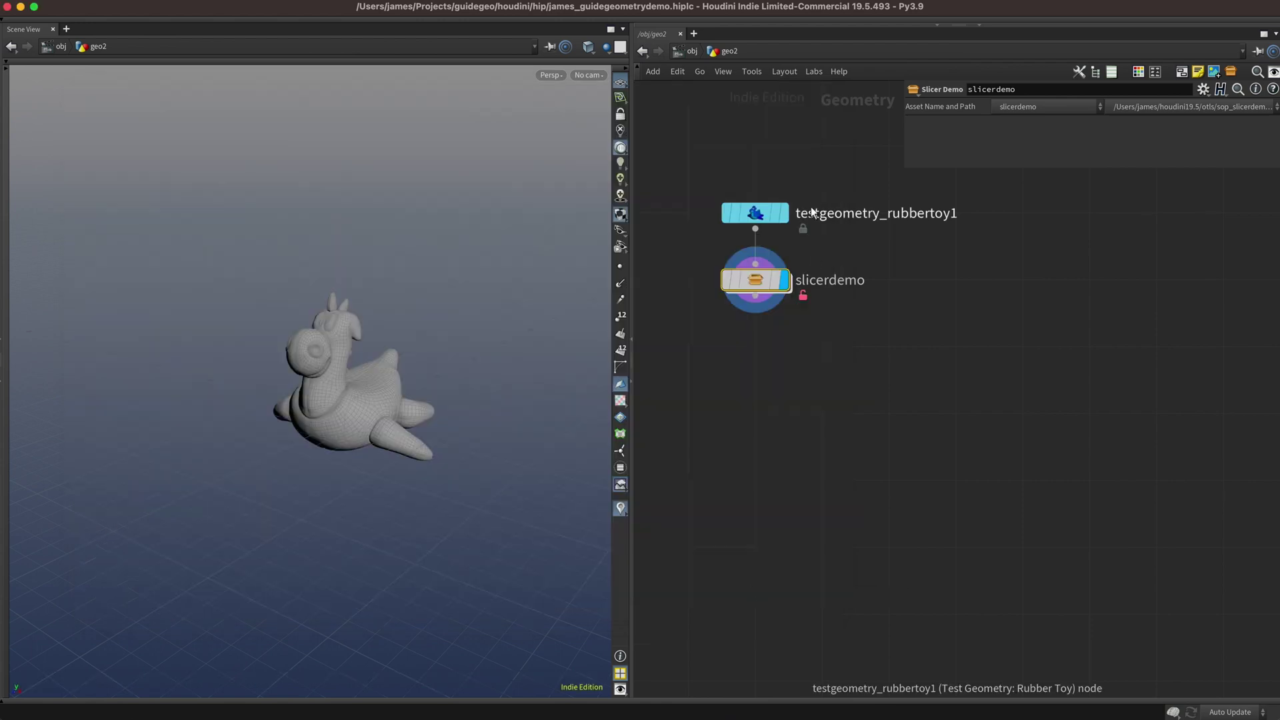
Inside slicerdemo, add a Null node placed next to booleanfracture1.
double_click(765, 283)
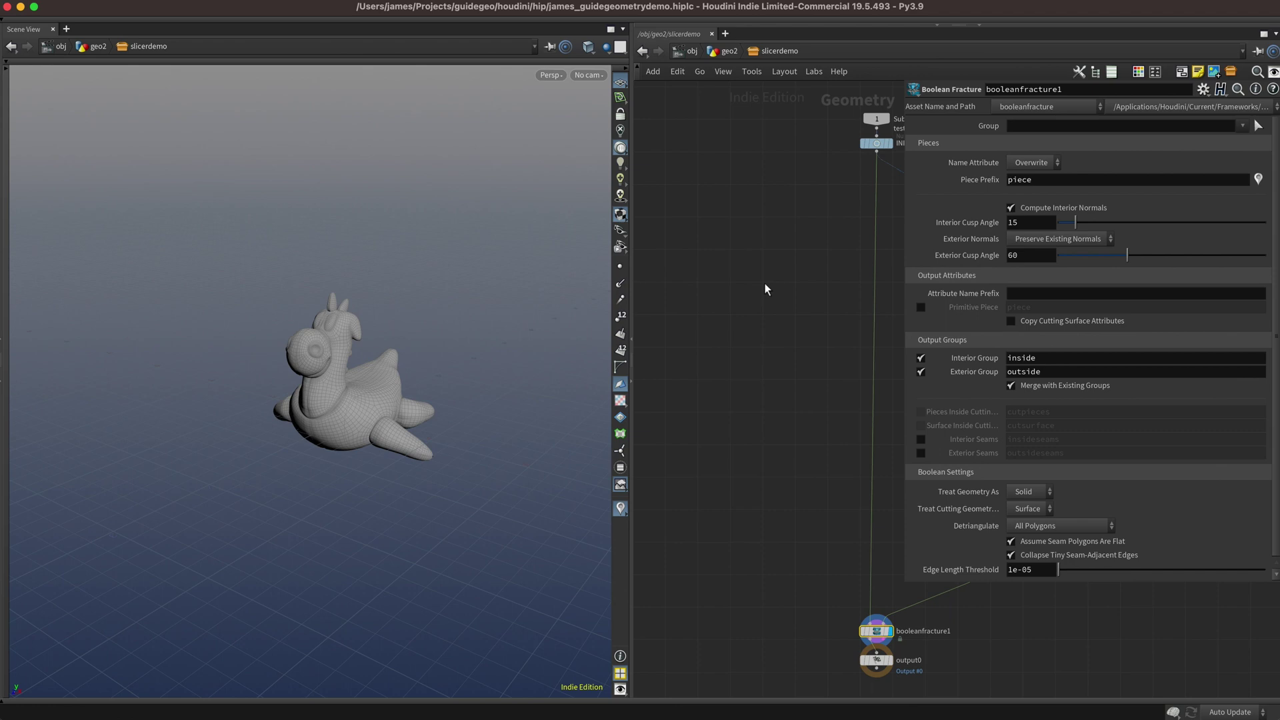
scroll(767, 493, "up", 5)
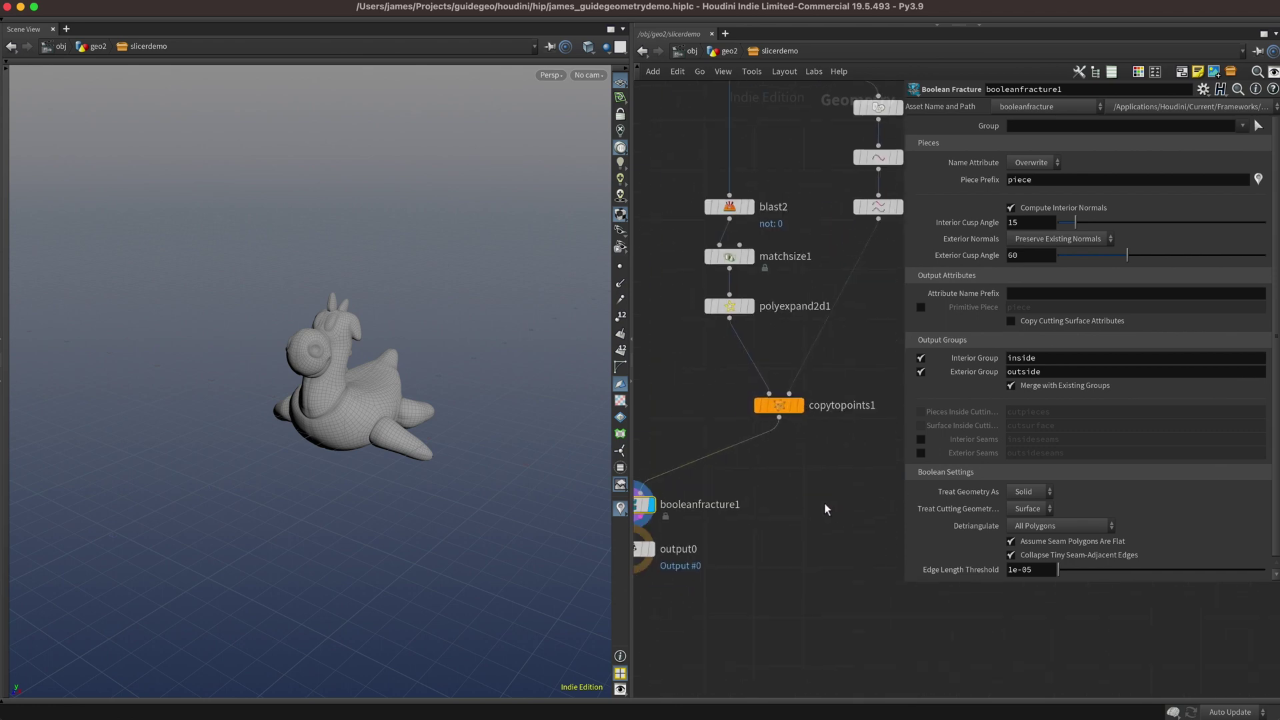
left_click(768, 442)
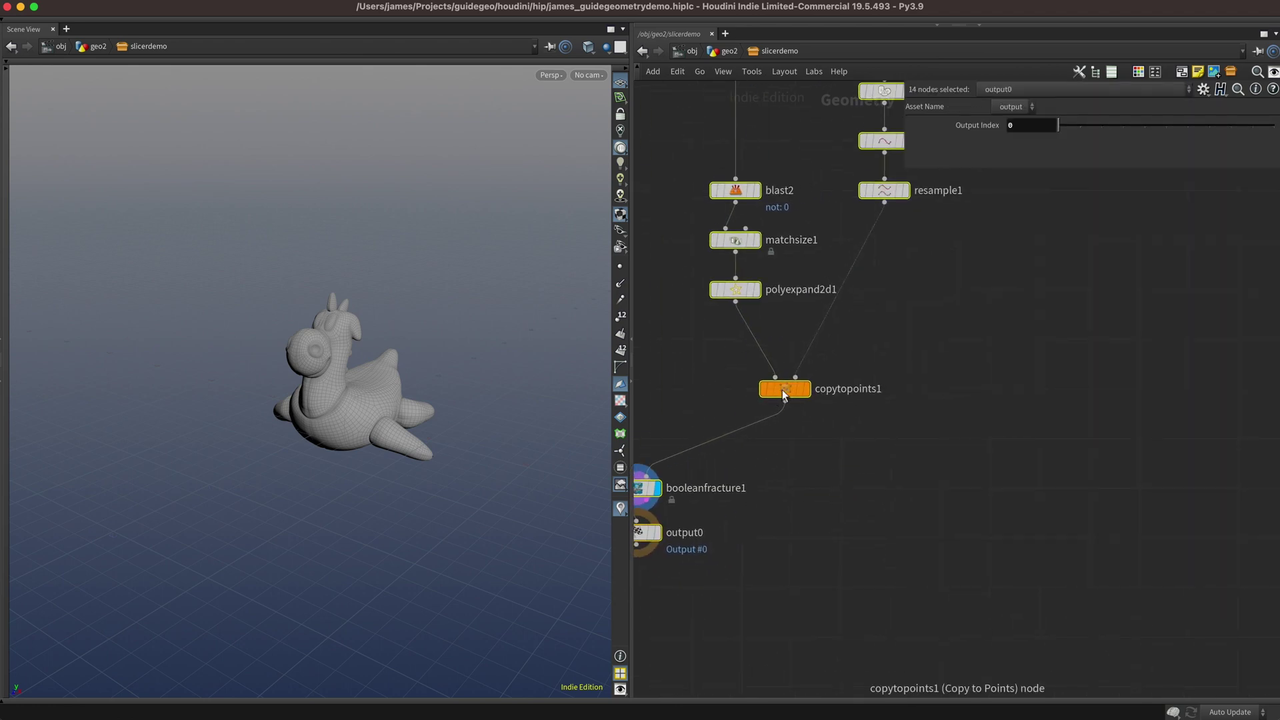
mouse_move(879, 455)
middle_mouse_down()
mouse_move(919, 430)
mouse_move(872, 458)
middle_mouse_up()
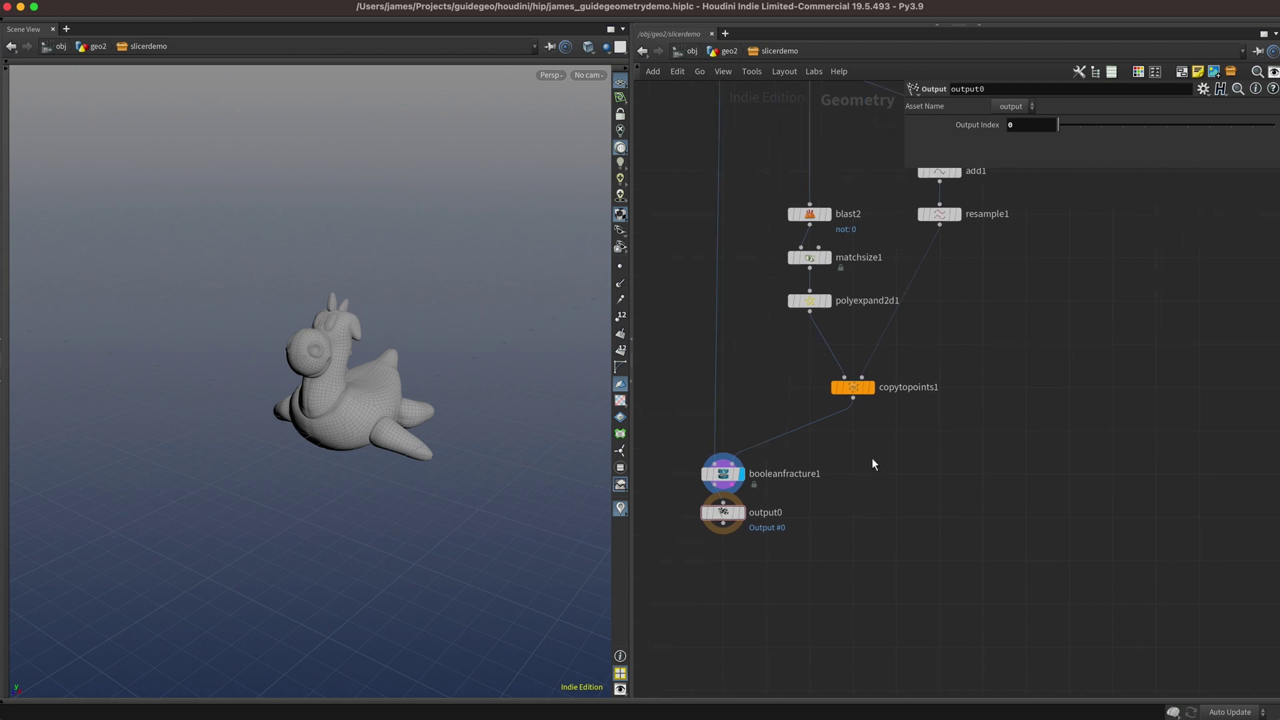
key("Tab")
type("nul")
key("Return")
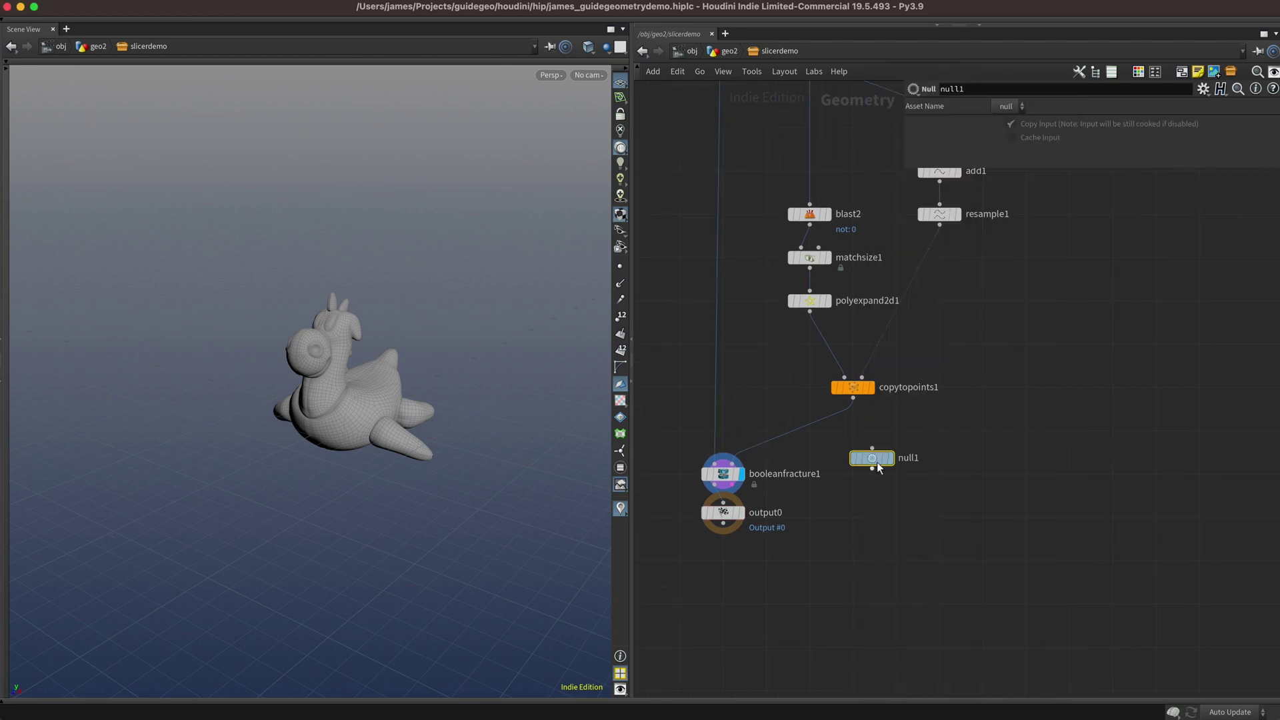
left_click_drag(878, 467, 859, 482)
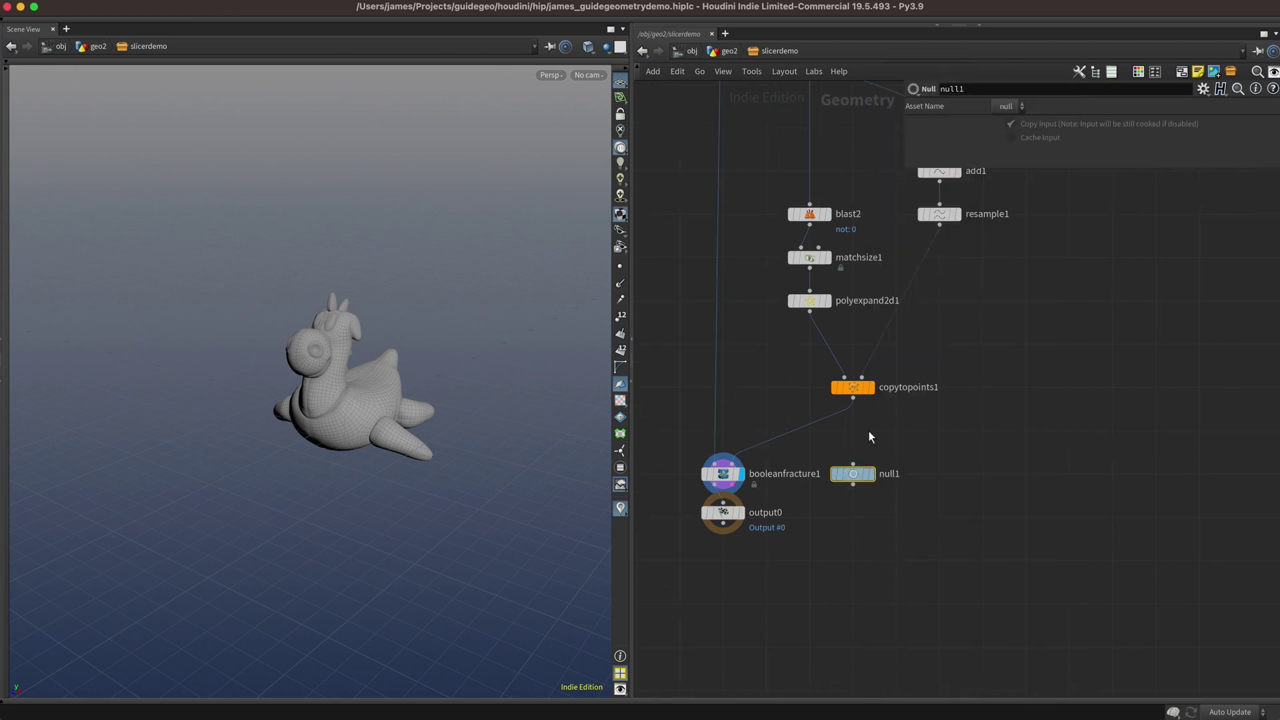
Wire copytopoints1 into the null and rename it GUIDE.
left_click(854, 399)
left_click(853, 464)
double_click(890, 474)
type("G")
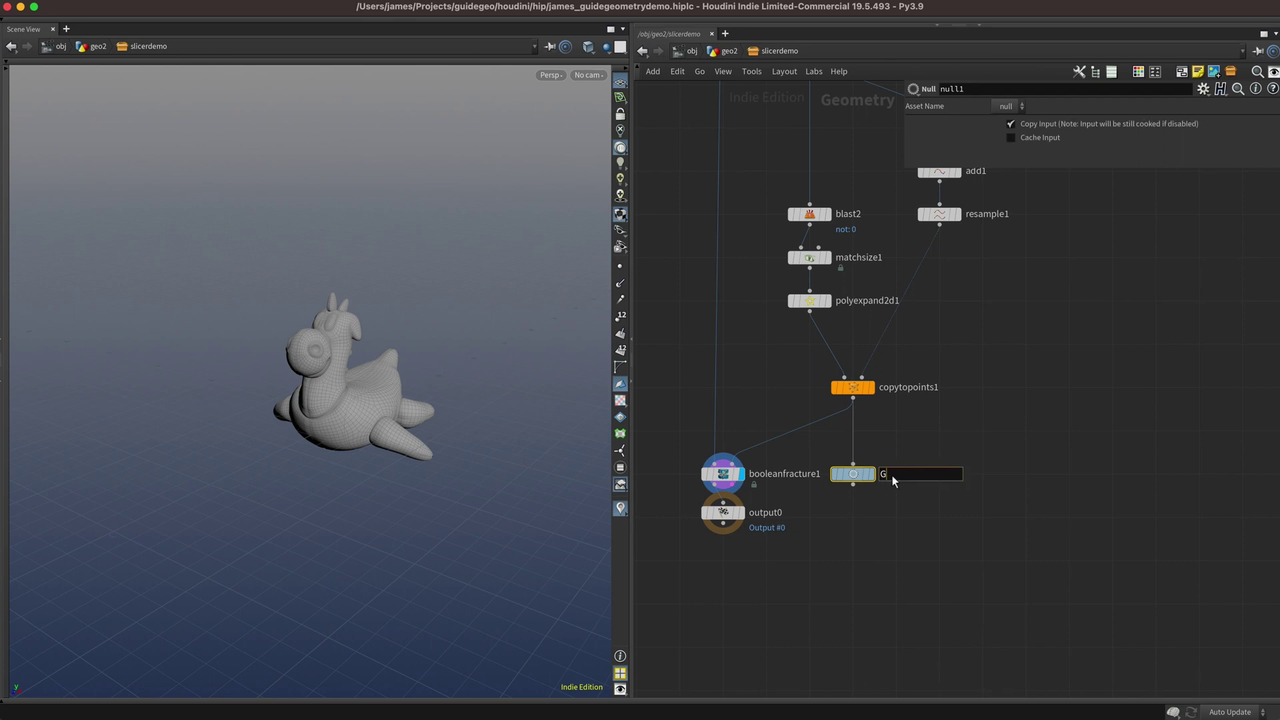
type("UIDE")
key("Return")
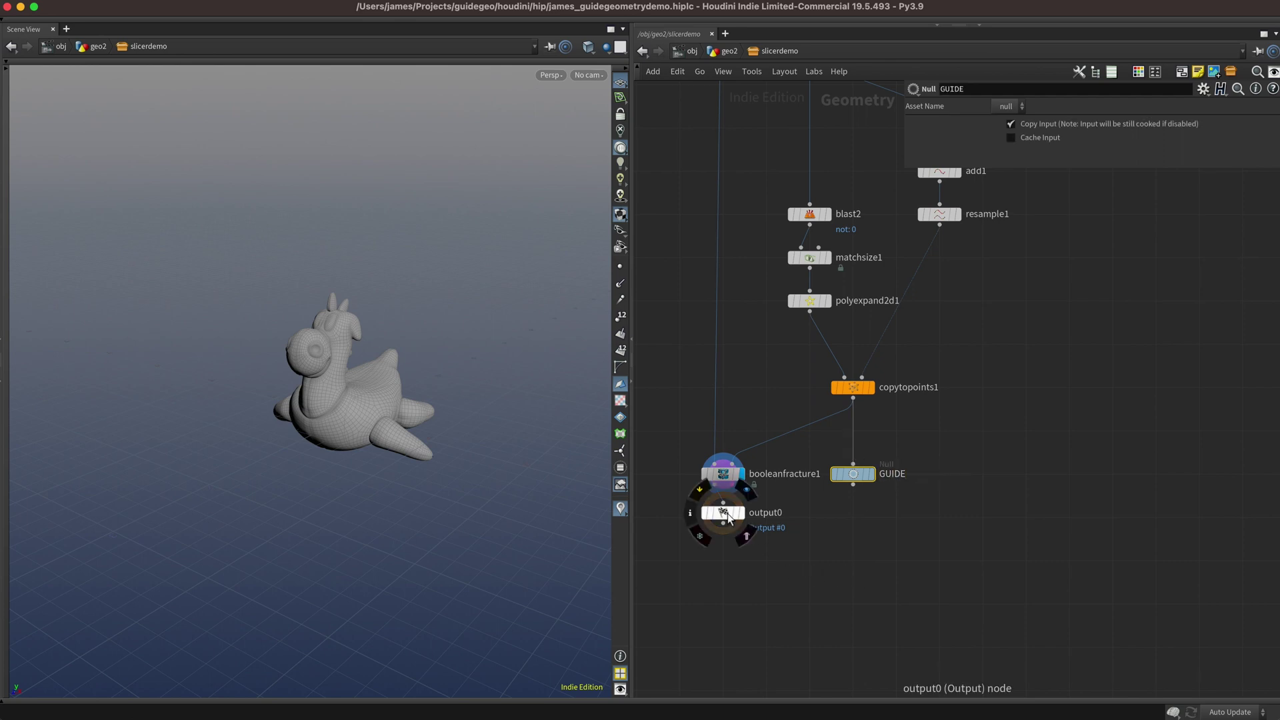
Set the slicerdemo asset's Guide Geometry to GUIDE in Type Properties and accept.
key("u")
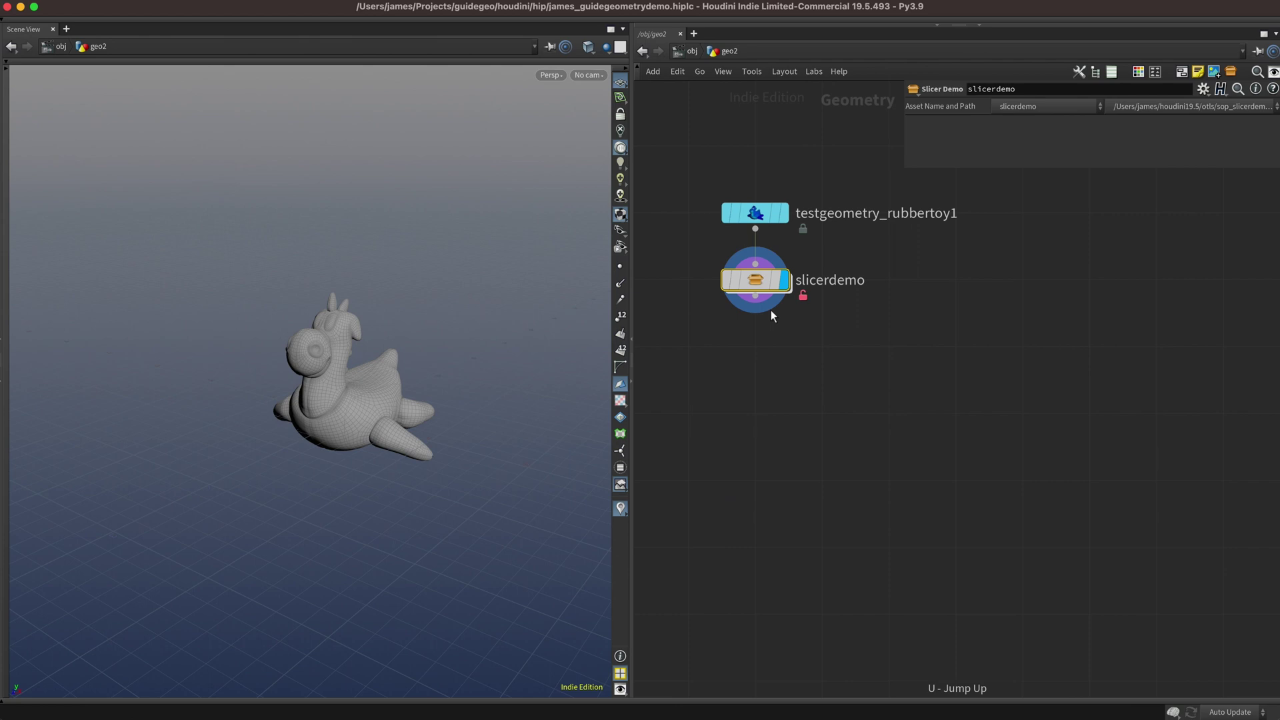
right_click(754, 280)
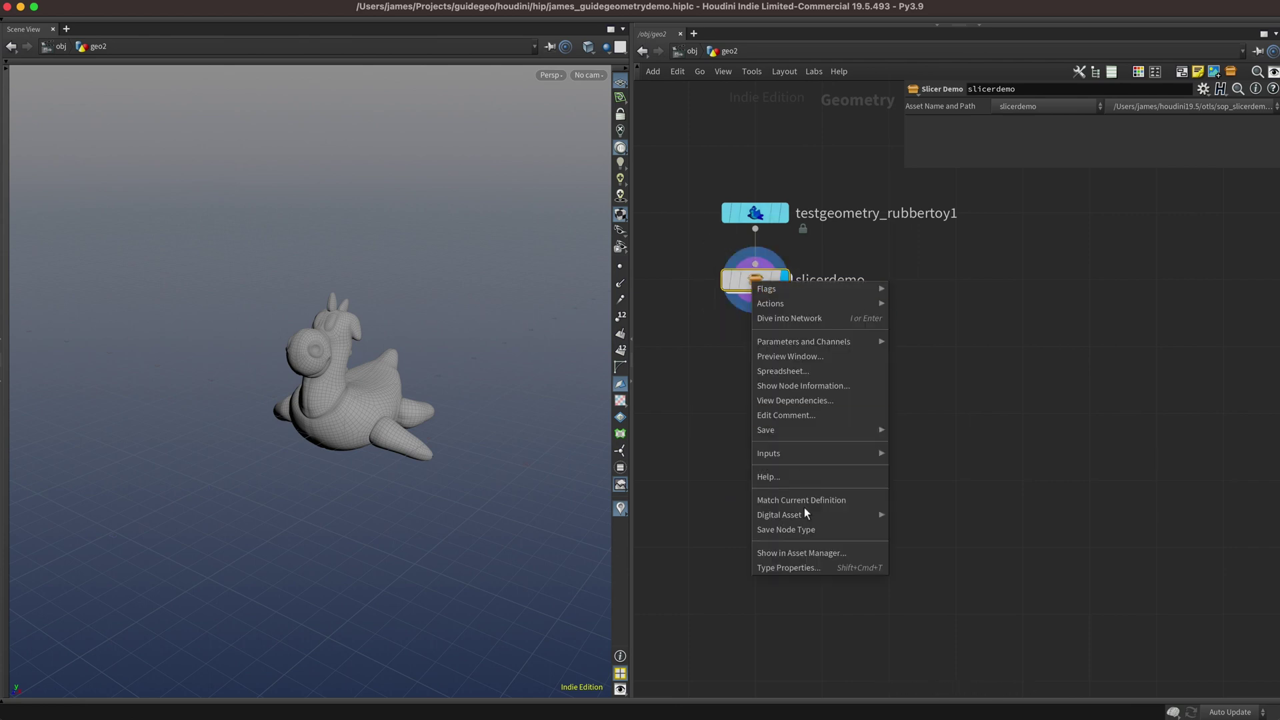
left_click(809, 568)
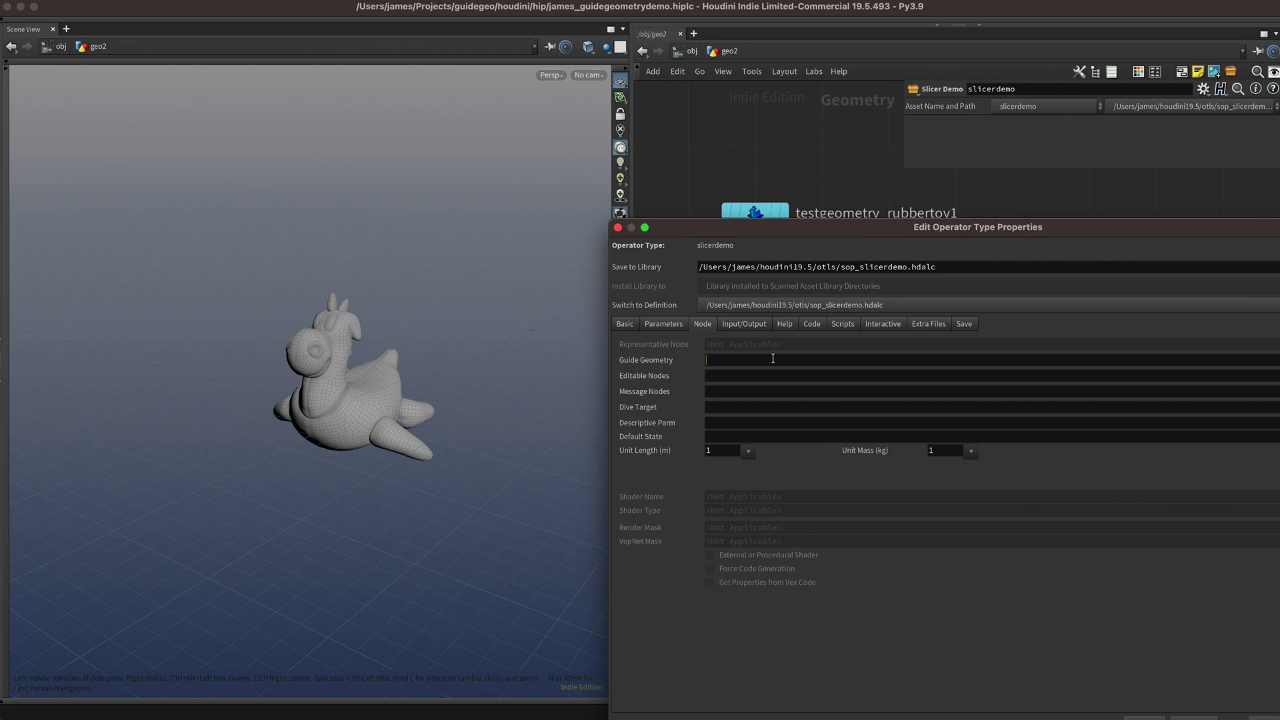
left_click(773, 359)
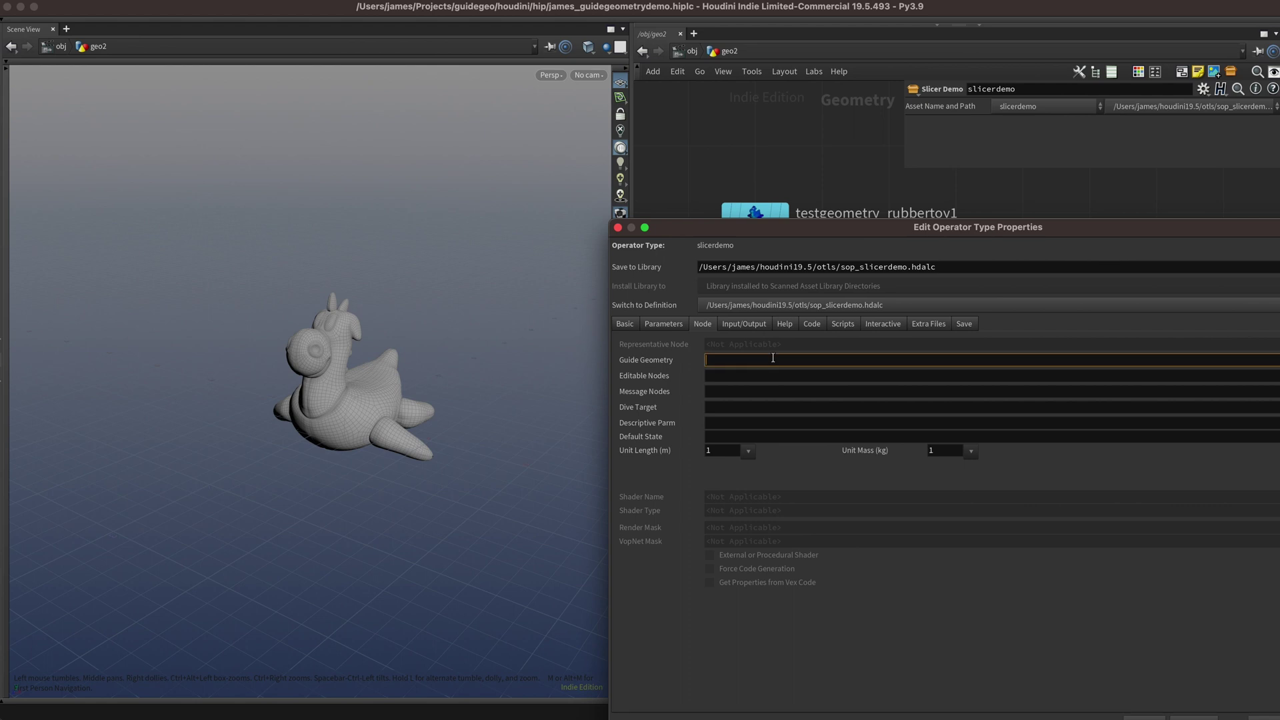
type("GUIDE")
key("Return")
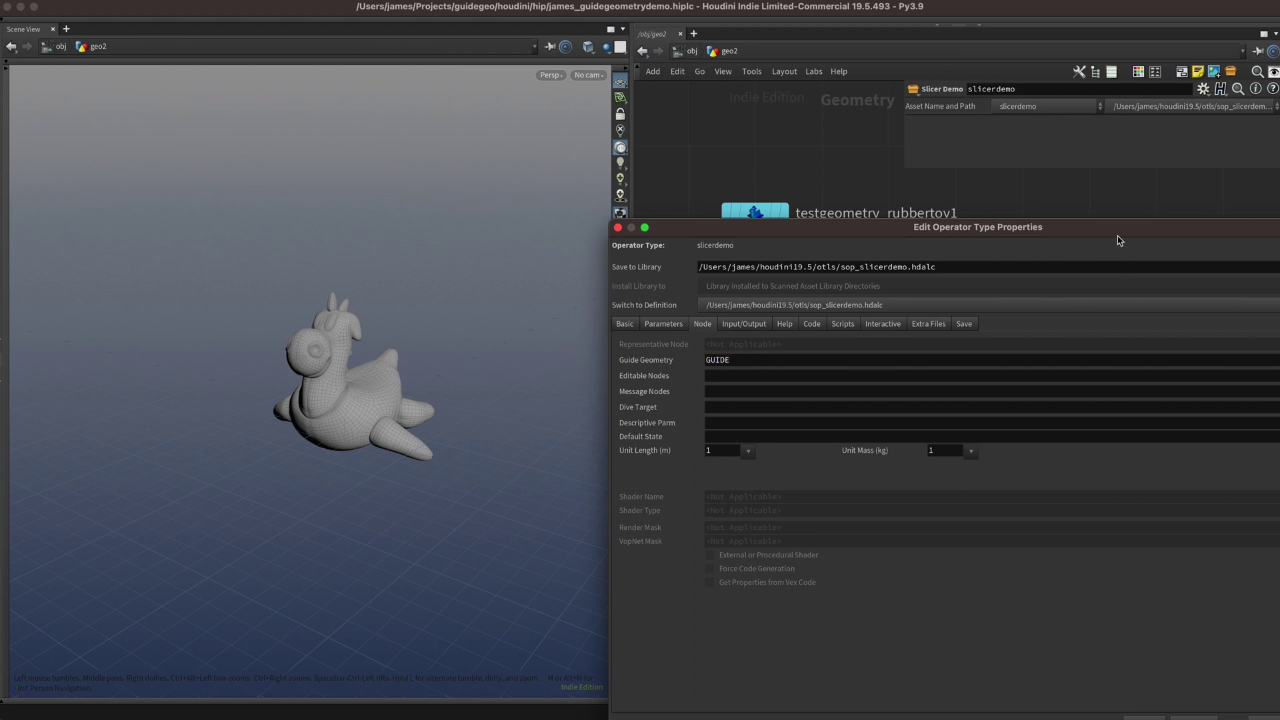
left_click_drag(1118, 236, 1018, 182)
left_click(1170, 669)
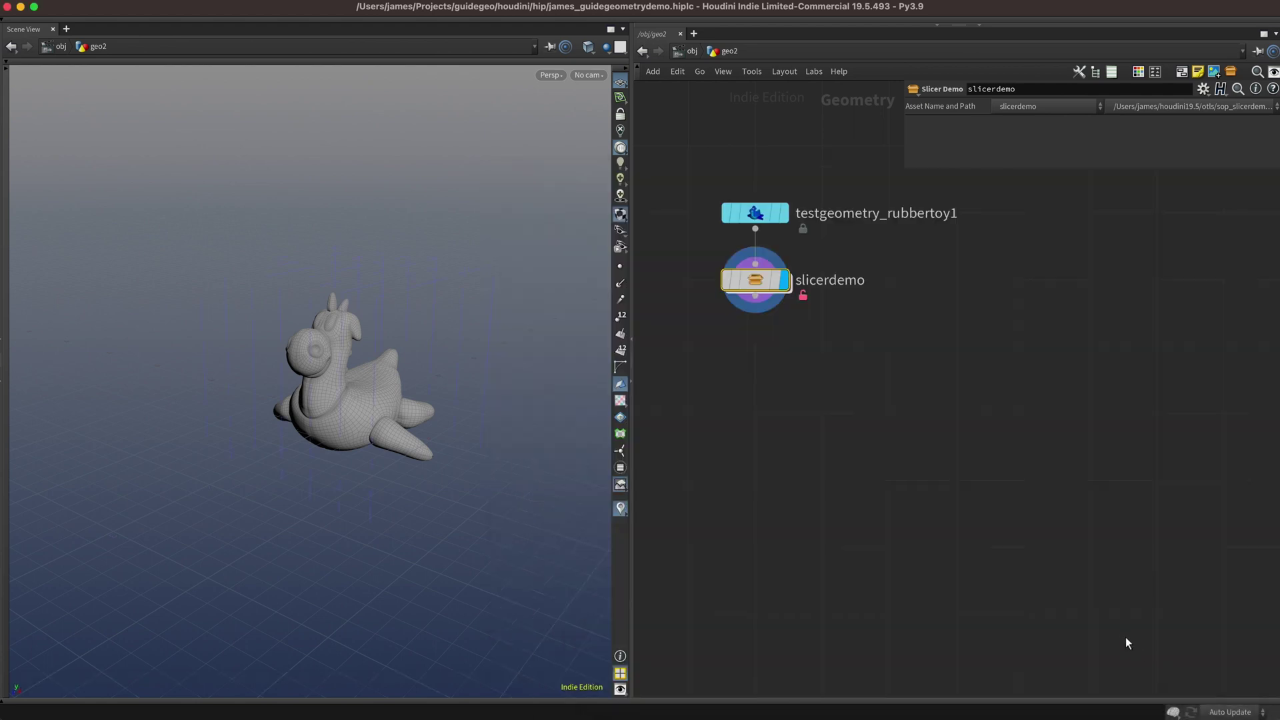
left_click_drag(314, 324, 340, 336)
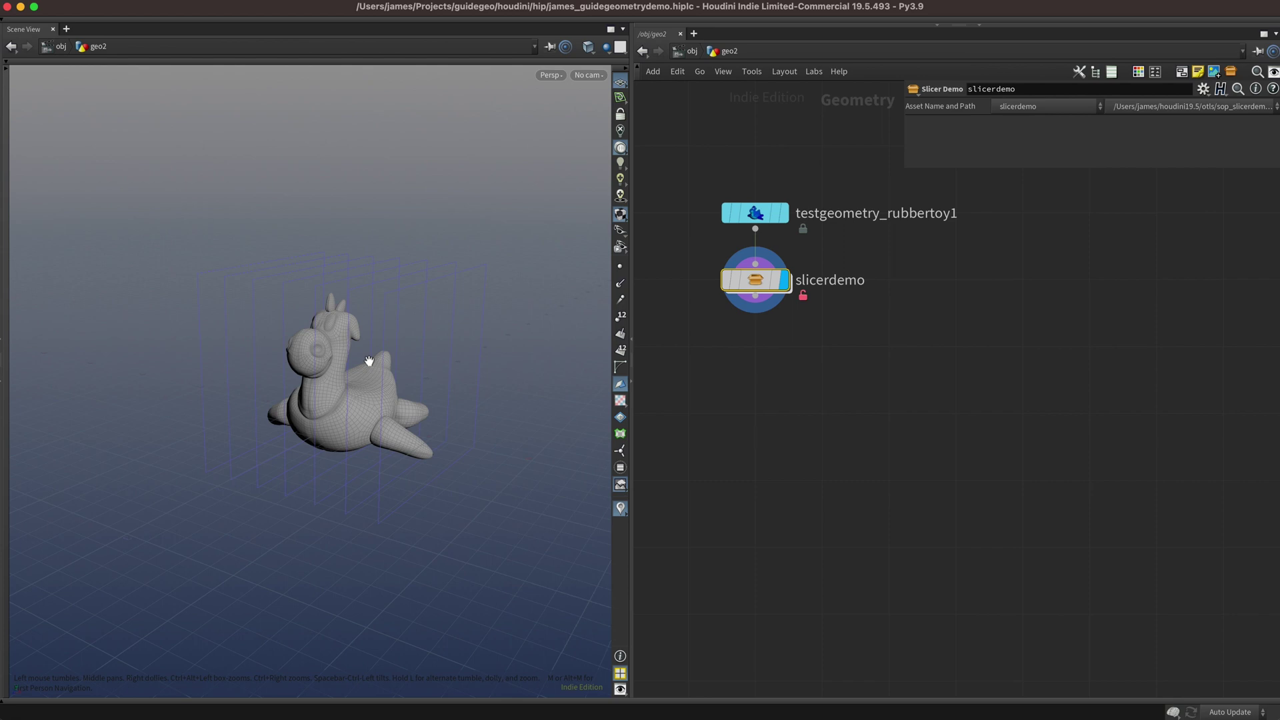
Inside slicerdemo, add a Switch-If node (swif) and wire copytopoints1 into it.
double_click(772, 277)
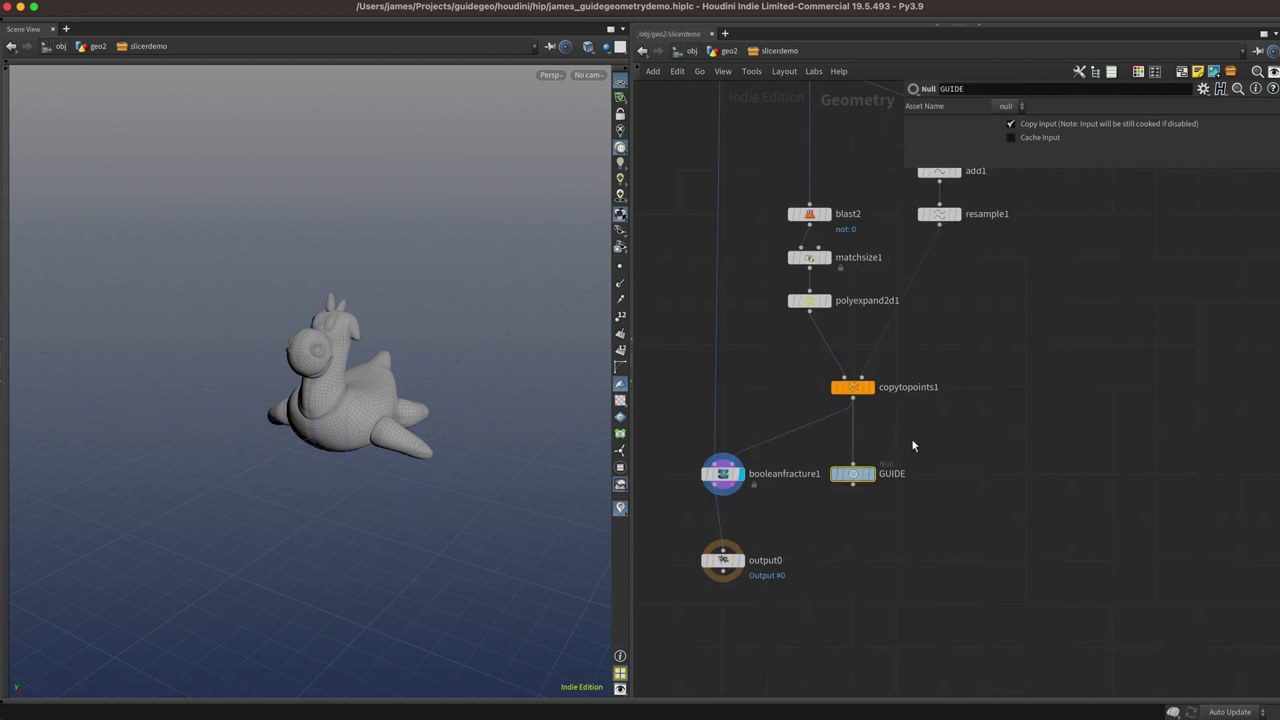
key("Tab")
type("swif")
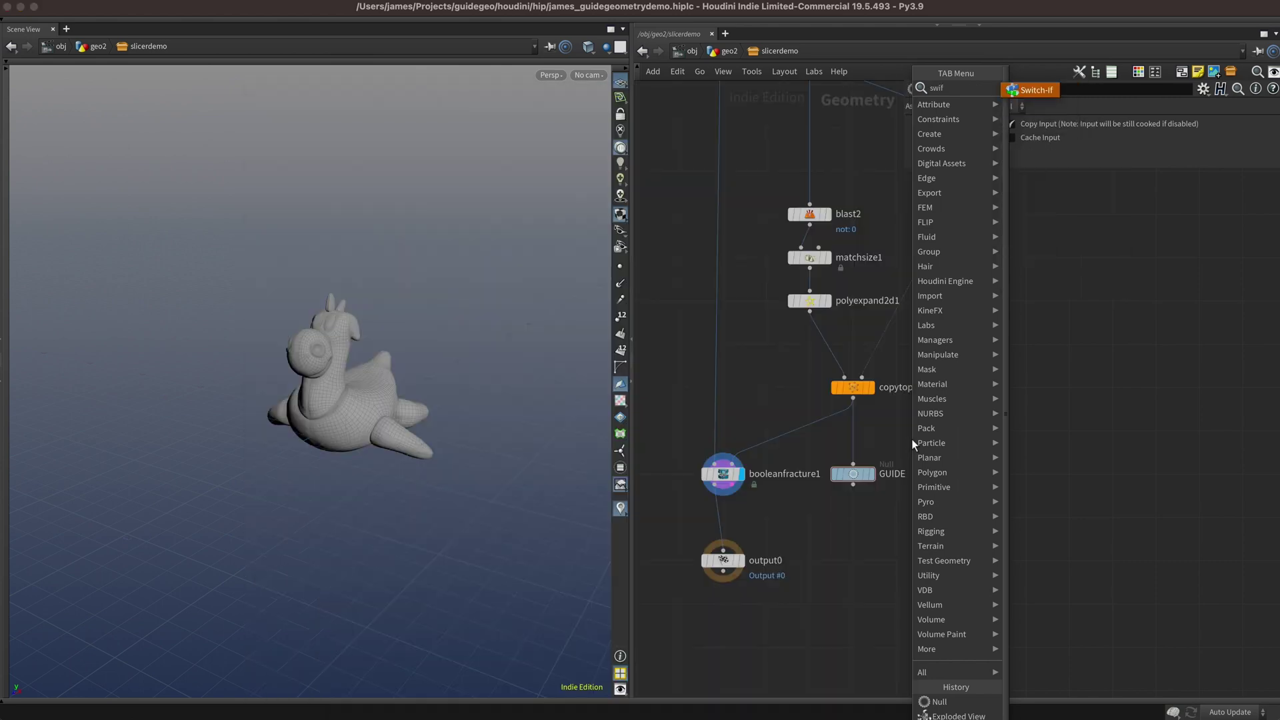
key("Return")
left_click(895, 422)
left_click_drag(853, 475, 855, 523)
left_click_drag(854, 398, 853, 474)
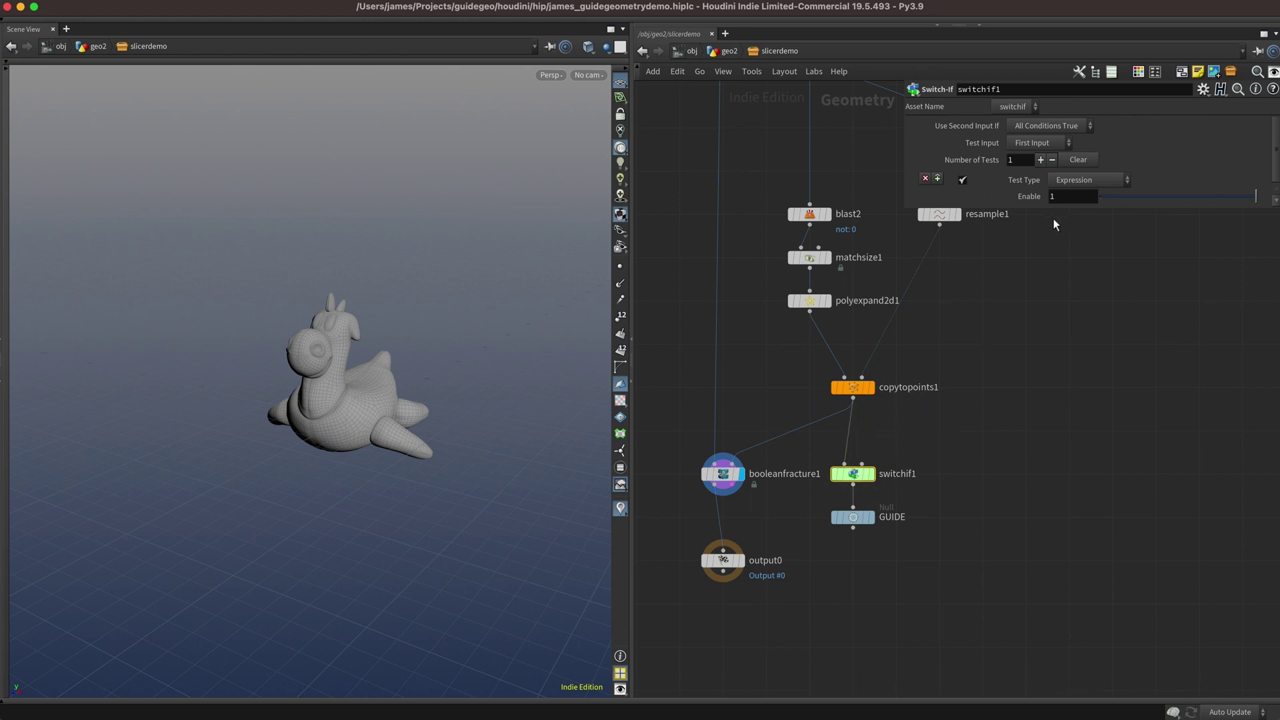
Set Use Second Input If to Any Condition False and stack switchif1 just above GUIDE.
left_click(1067, 127)
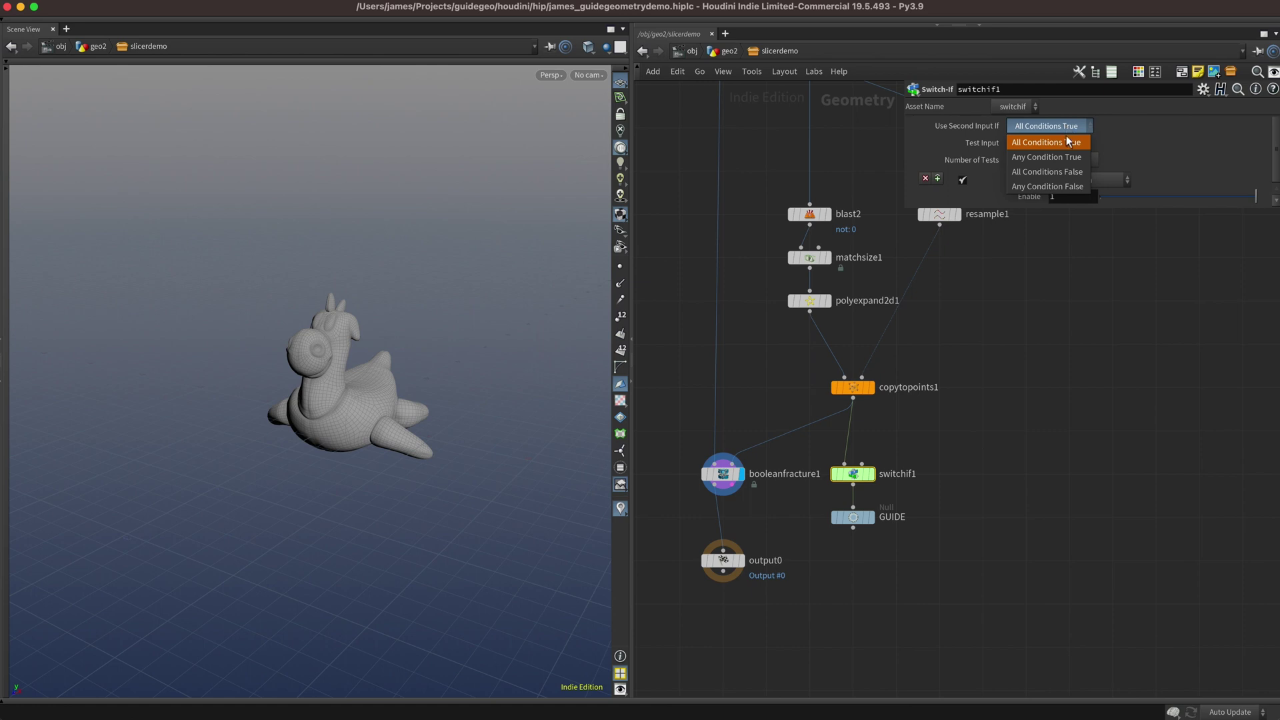
left_click(1070, 186)
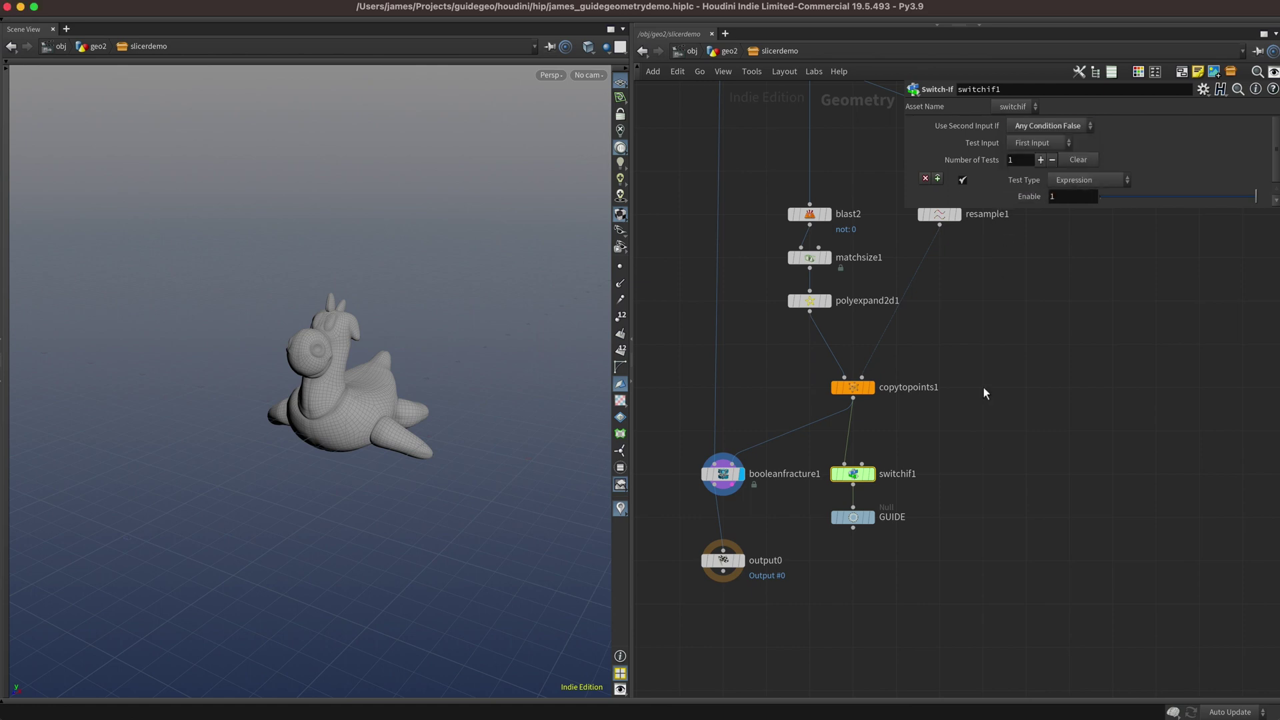
left_click_drag(857, 518, 858, 561)
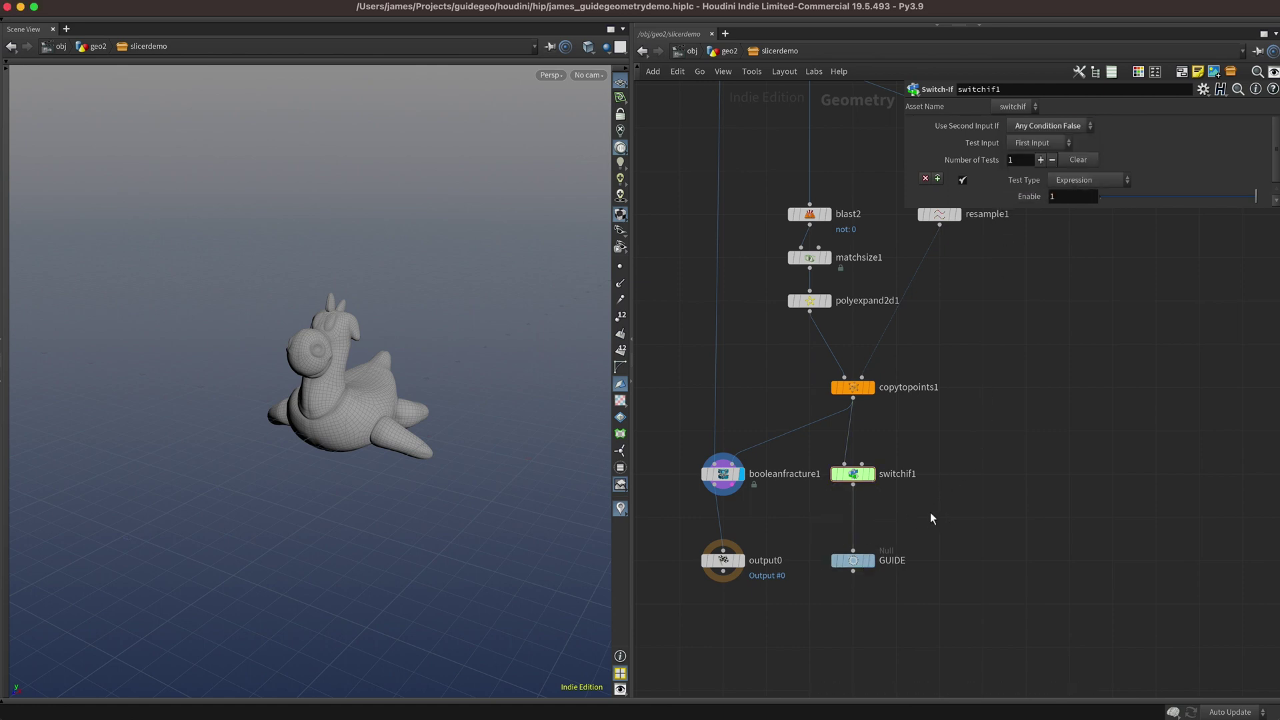
left_click_drag(857, 473, 857, 516)
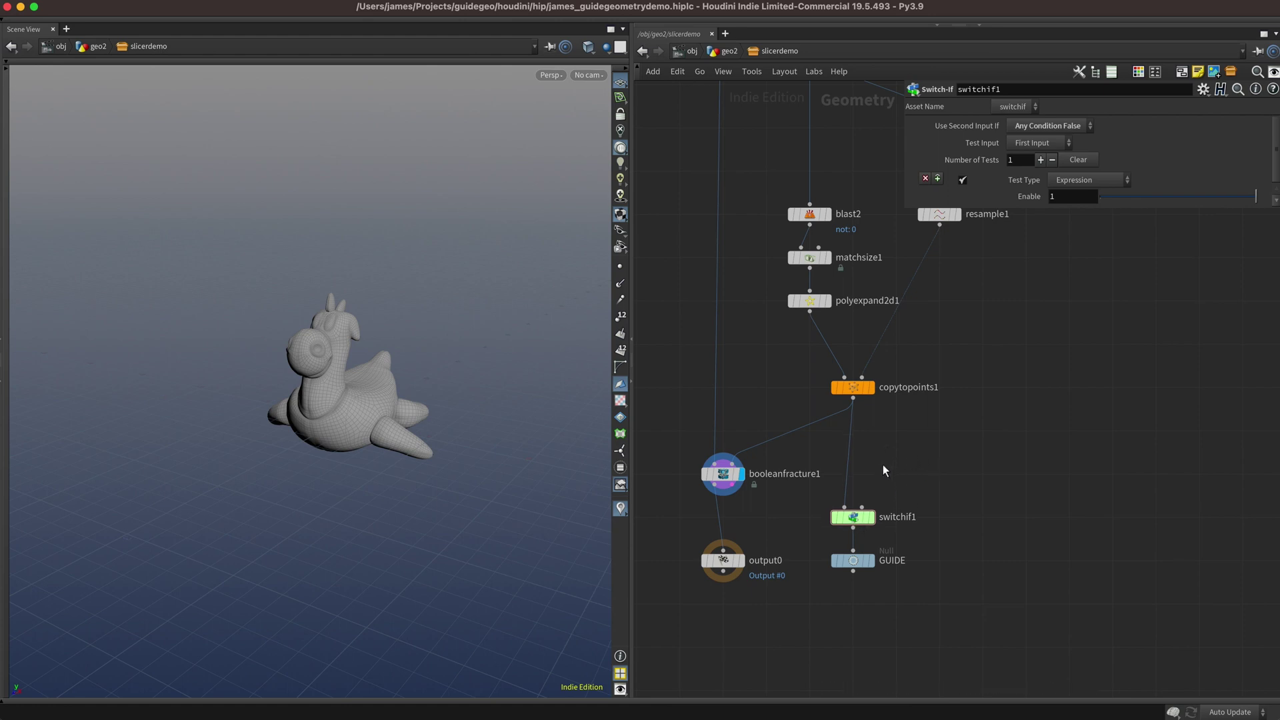
Open slicerdemo's Type Properties on the Parameters page beside the asset's network.
key("u")
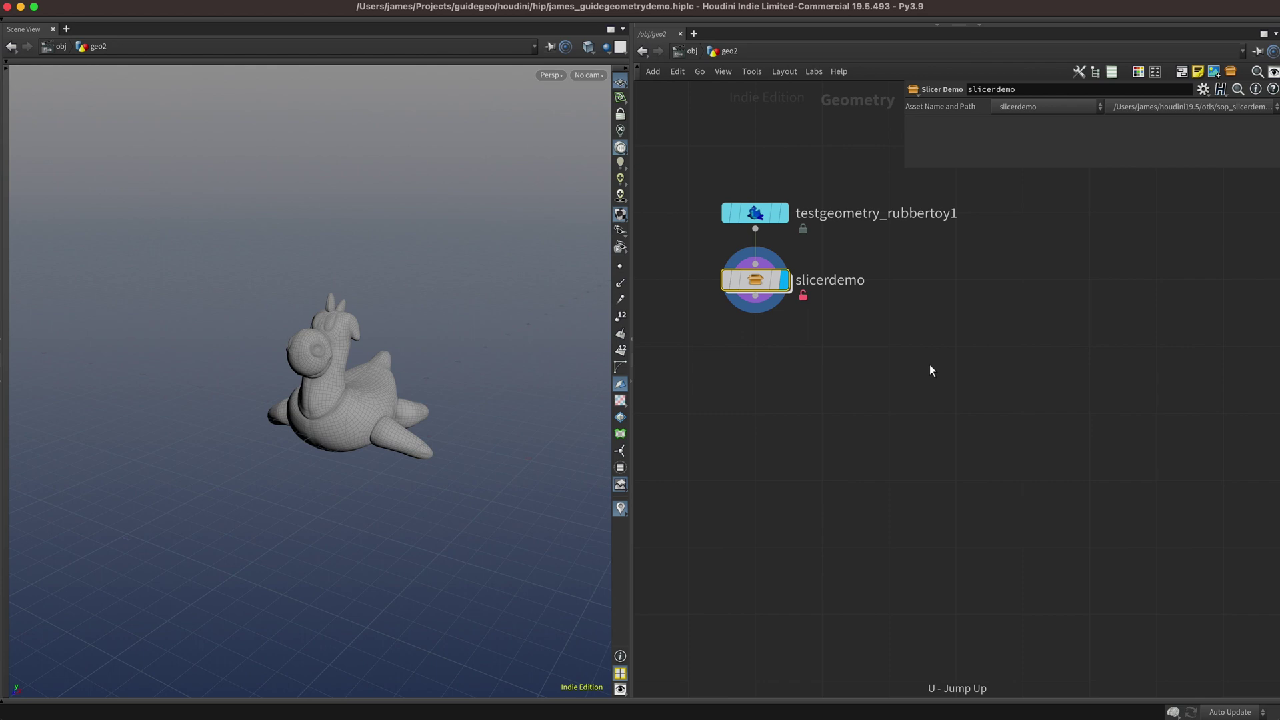
mouse_move(757, 287)
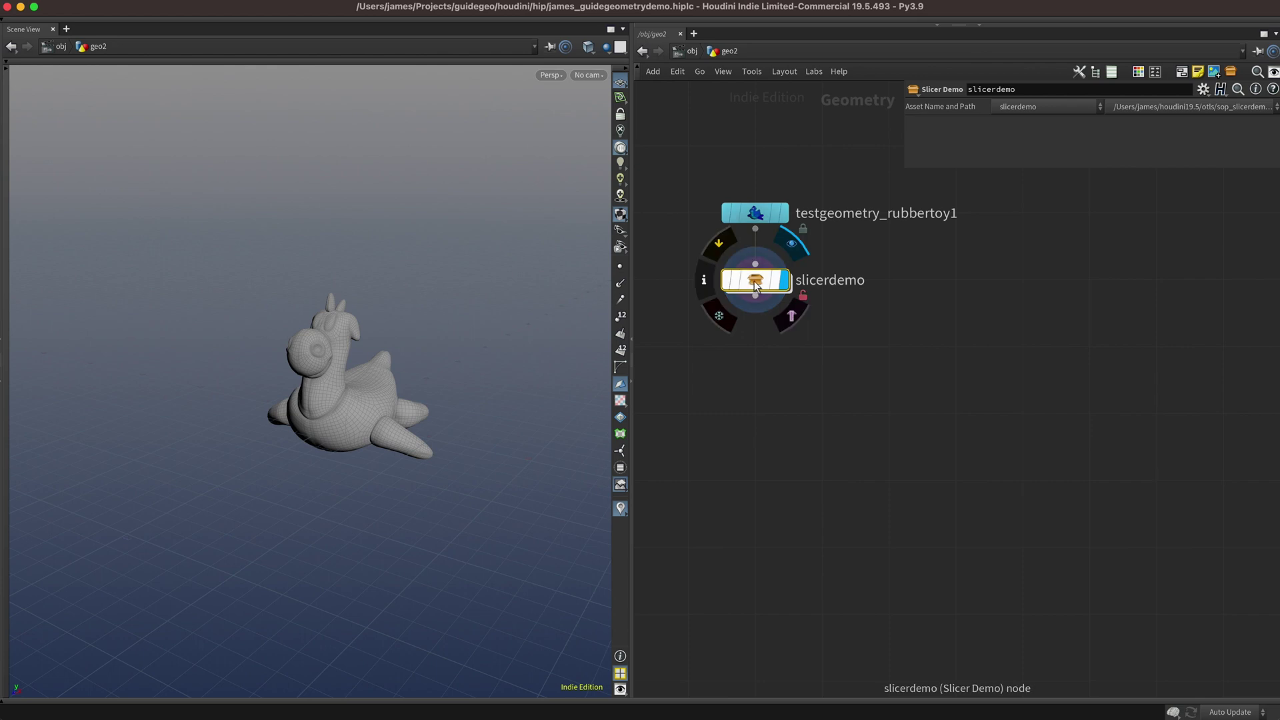
right_click(756, 286)
left_click(794, 565)
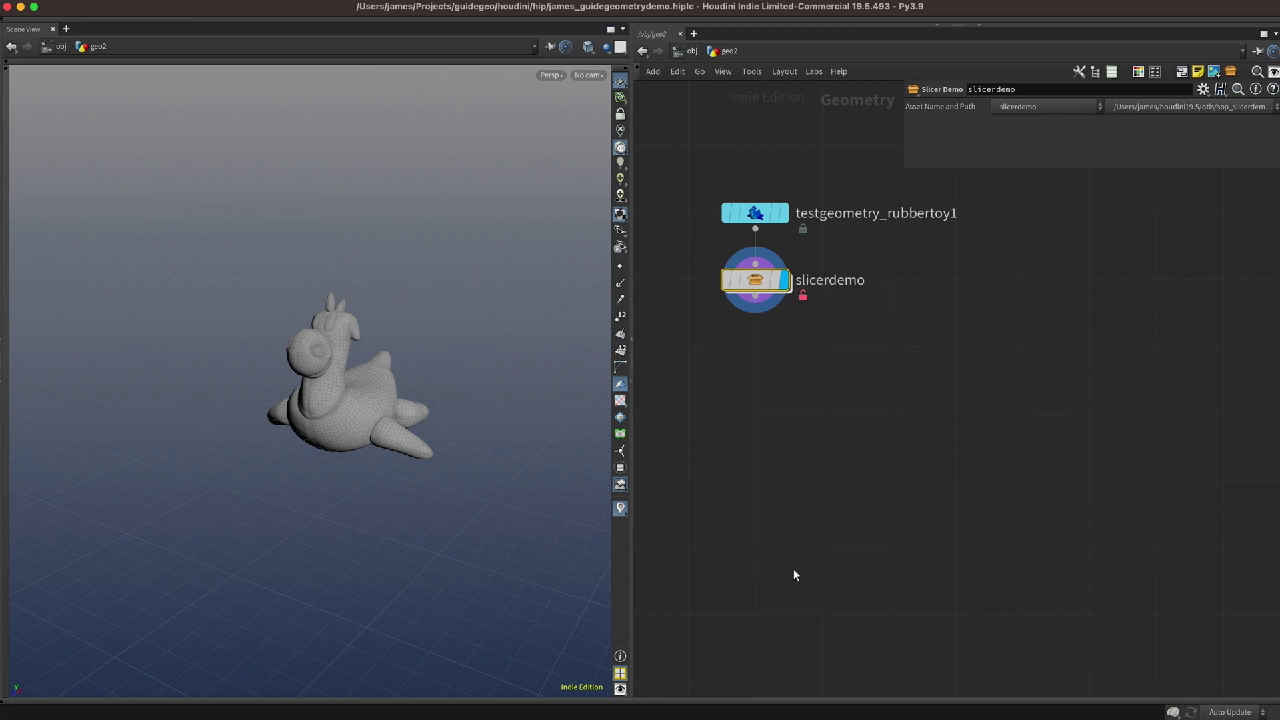
left_click_drag(780, 175, 424, 367)
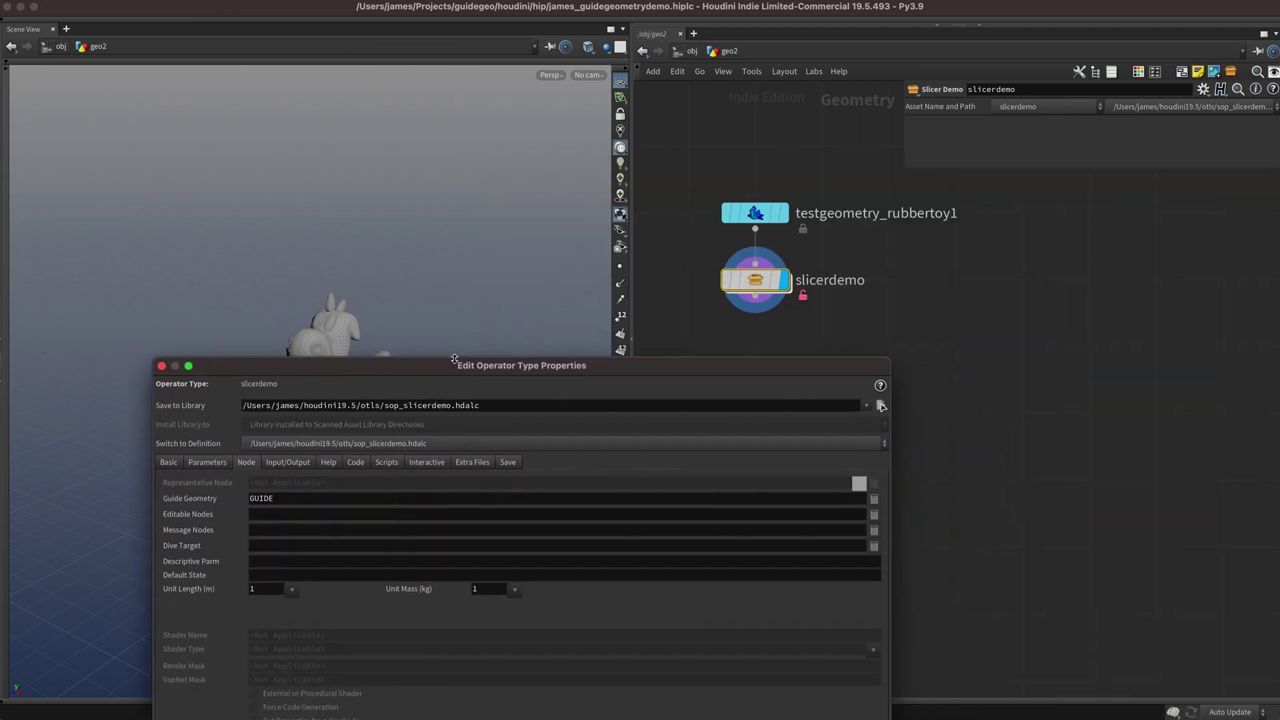
double_click(772, 291)
left_click_drag(831, 369, 656, 224)
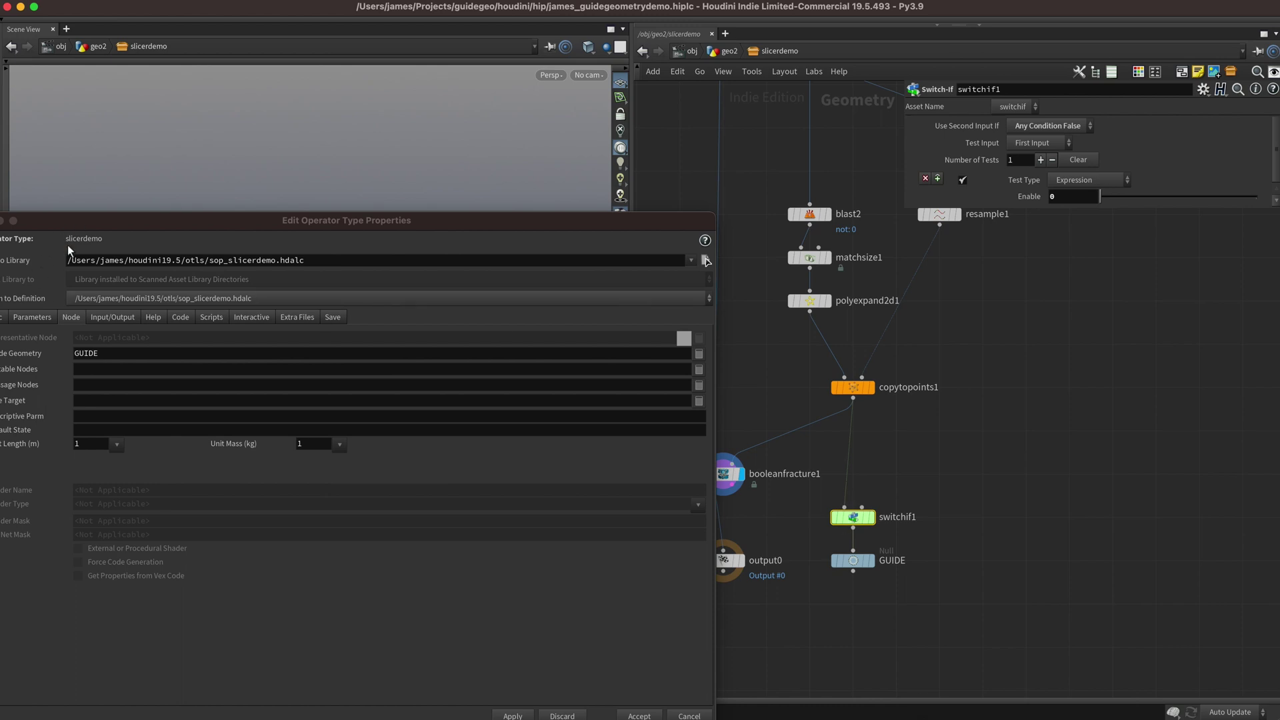
left_click(31, 320)
left_click(31, 319)
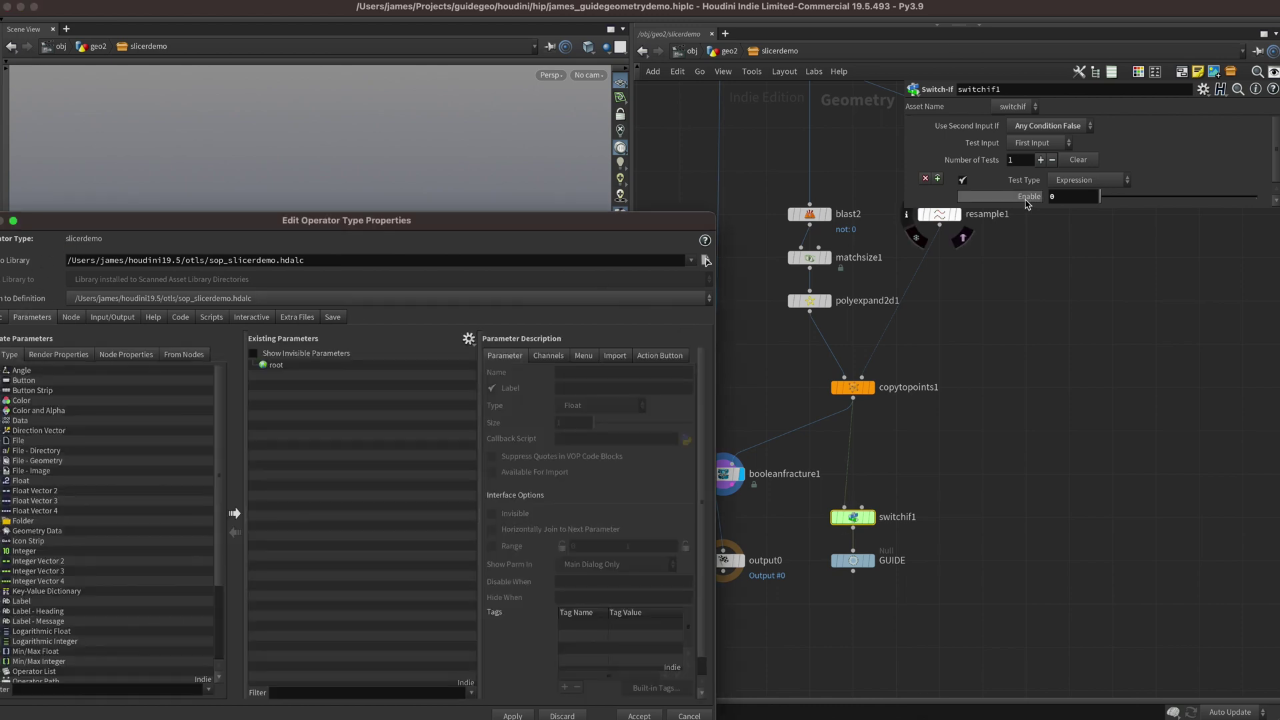
Promote switchif1's Enable as parameter 'showguide' labelled 'Show Guide Geometry'.
left_click_drag(195, 462, 284, 437)
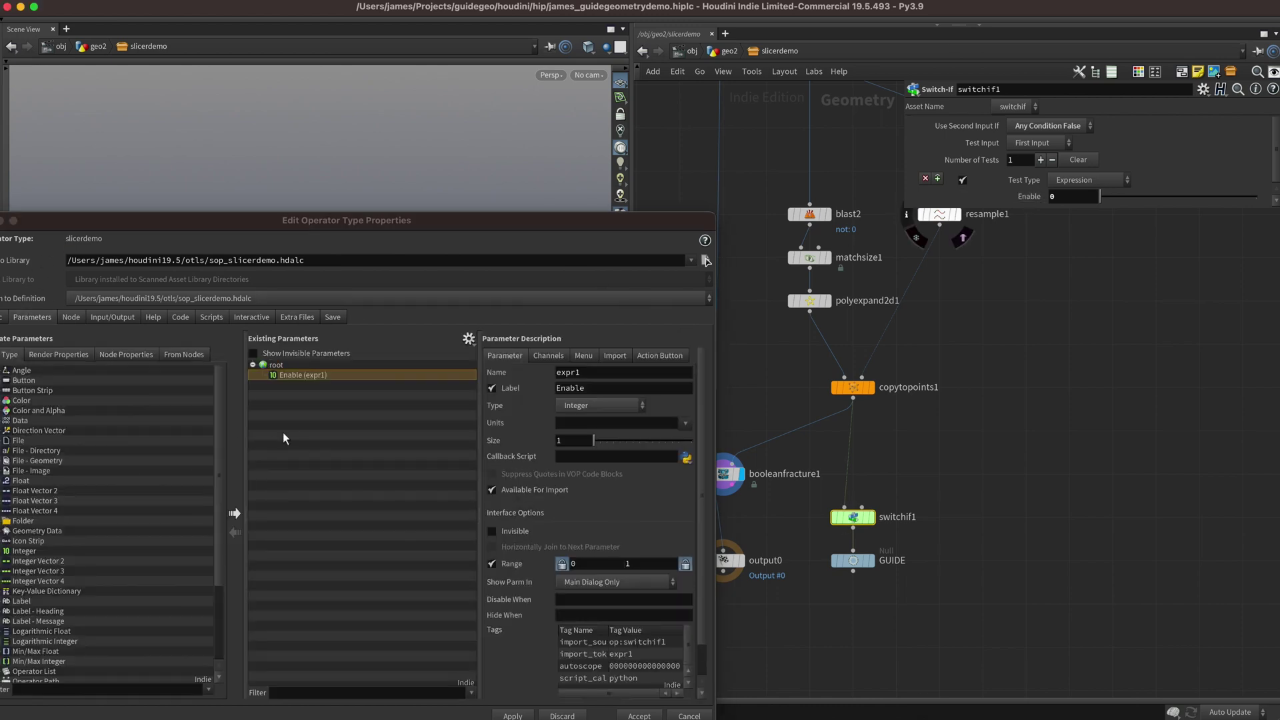
left_click(594, 375)
type("showguide")
key("Tab")
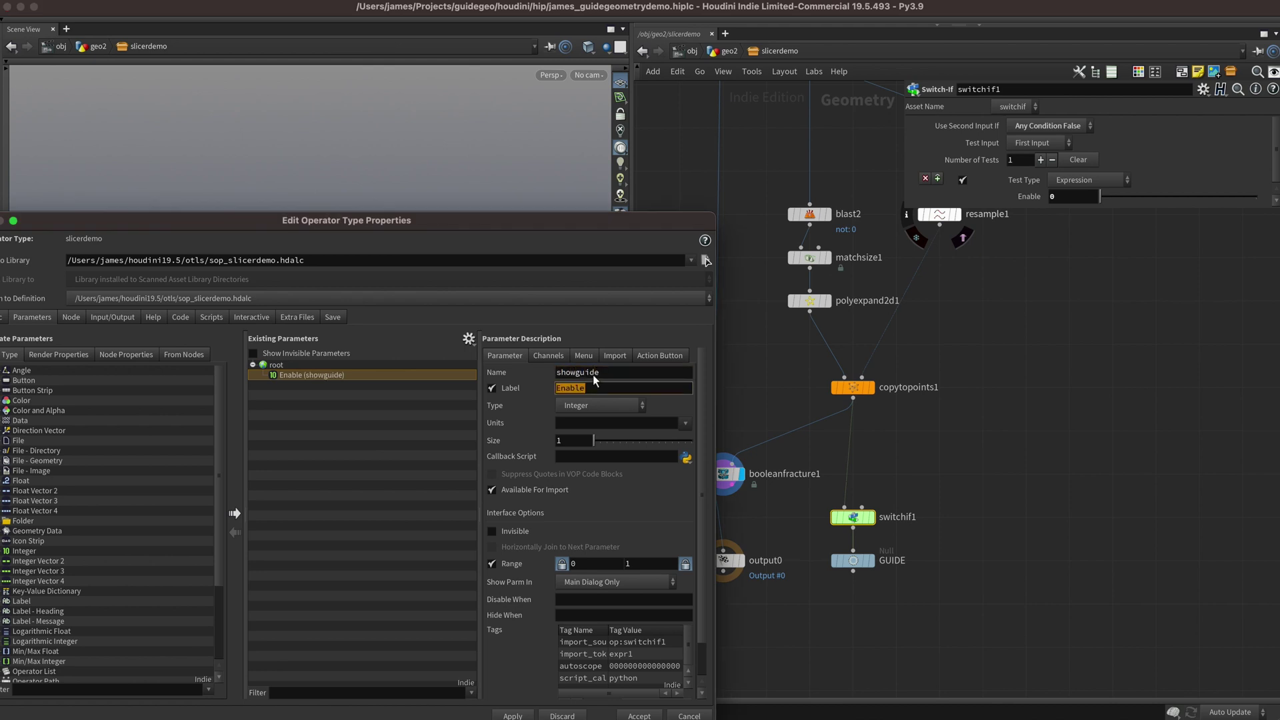
type("Show Guide Geometry")
key("Return")
Make showguide a Toggle defaulting to on, accept, then test by switching it off at geo2.
left_click(598, 405)
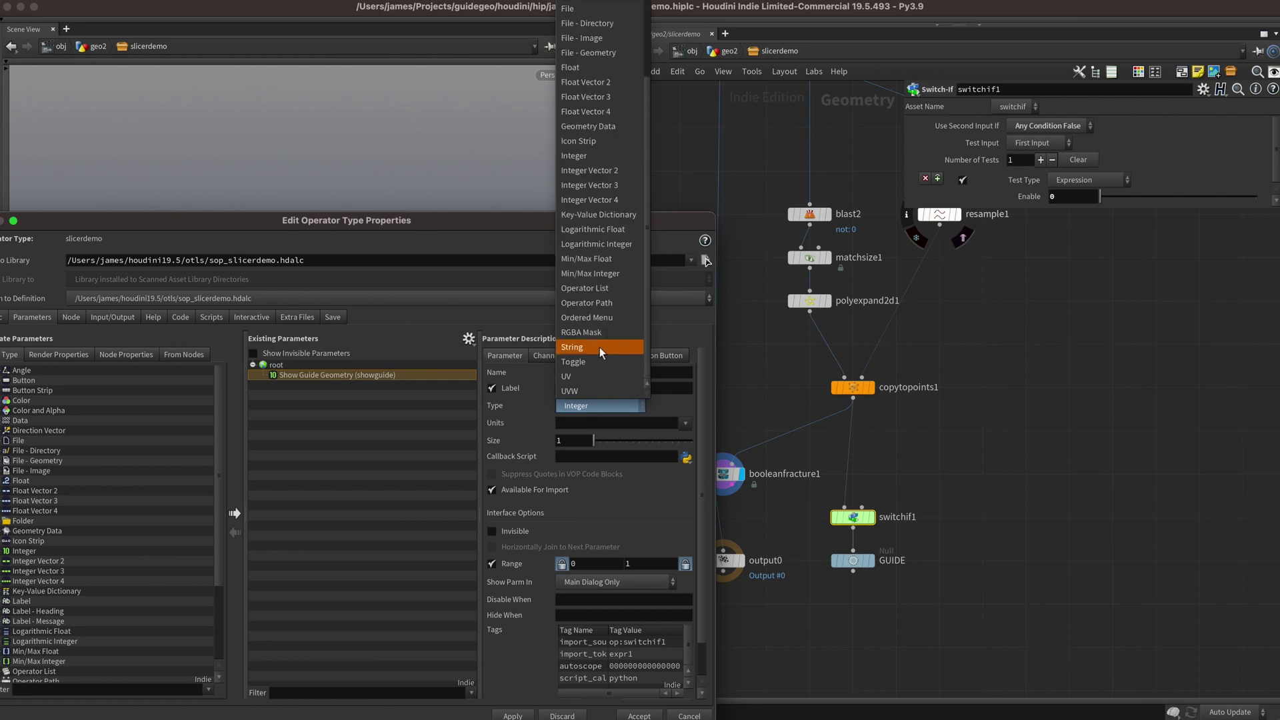
left_click(596, 362)
left_click(550, 355)
left_click(580, 399)
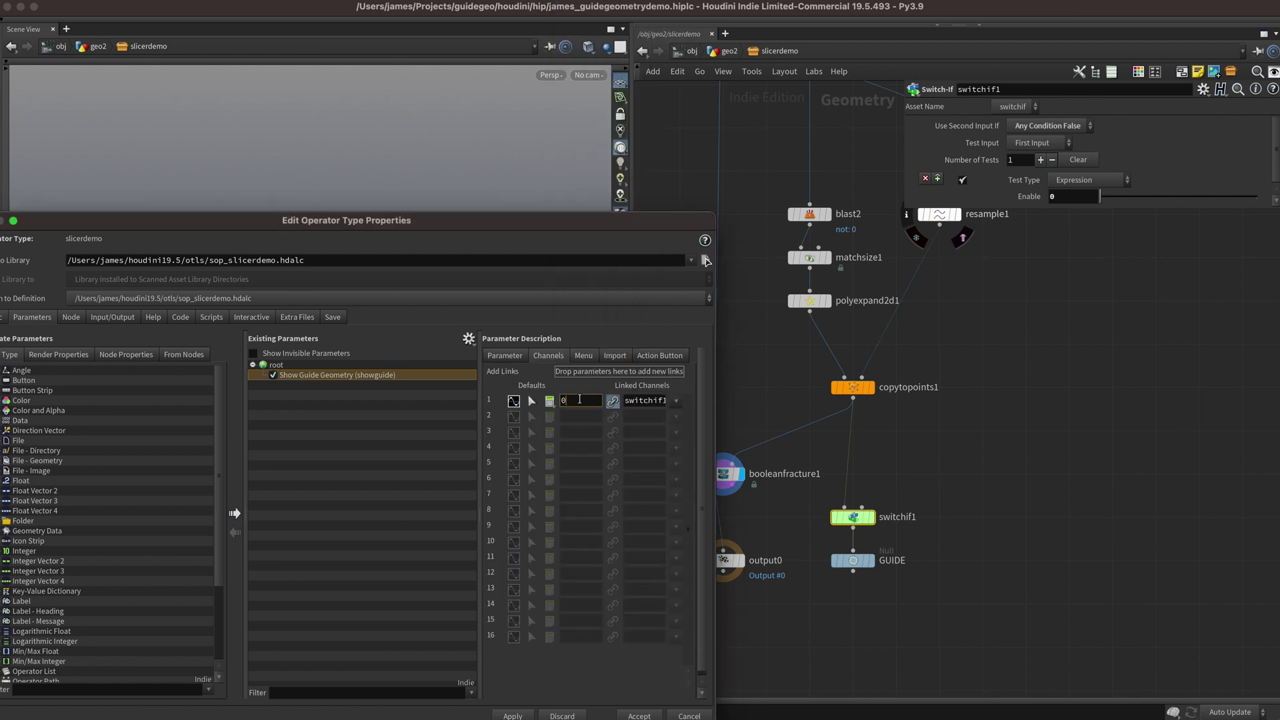
type("on")
left_click(639, 716)
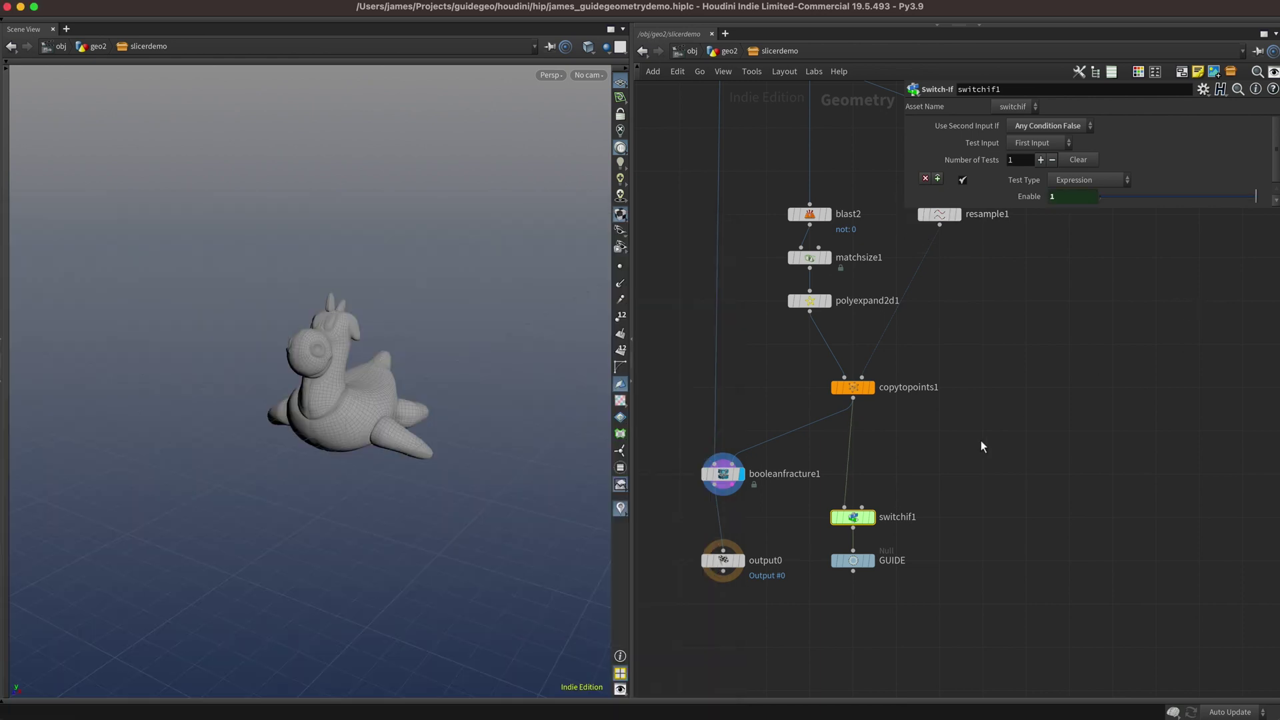
key("u")
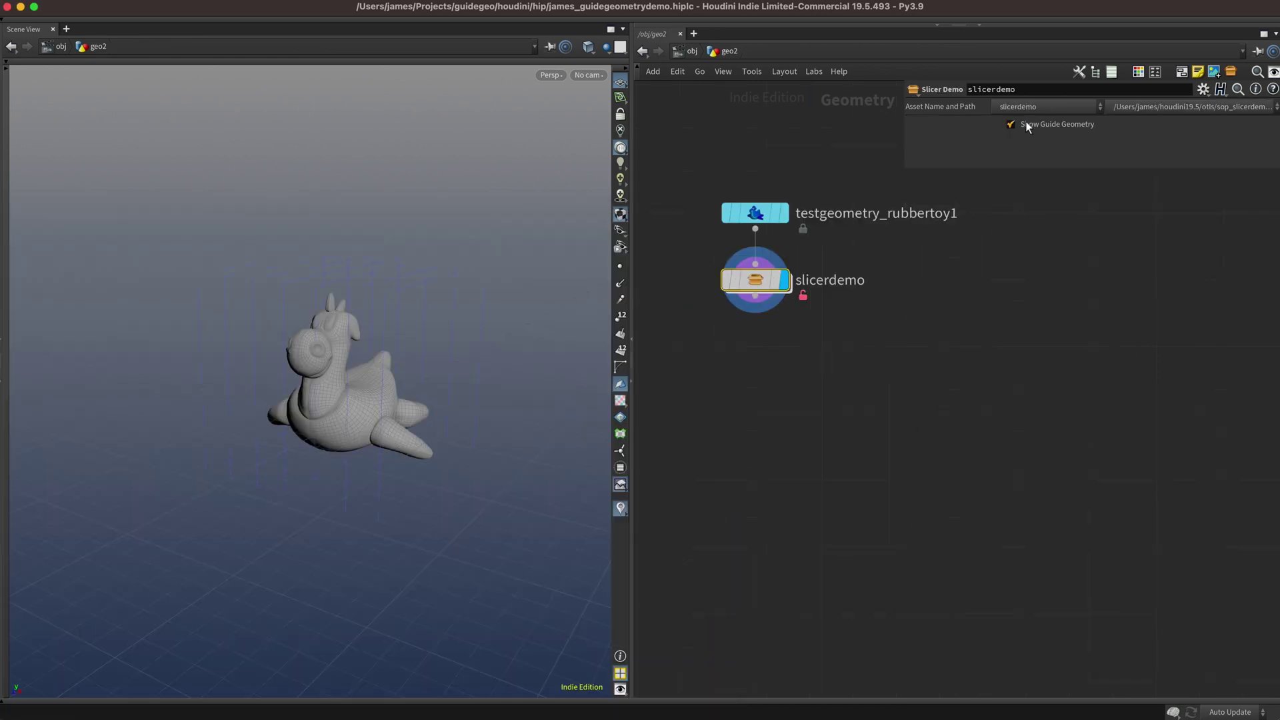
left_click(1025, 125)
Inside slicerdemo, splice a new Point Wrangle between copytopoints1 and switchif1.
double_click(761, 280)
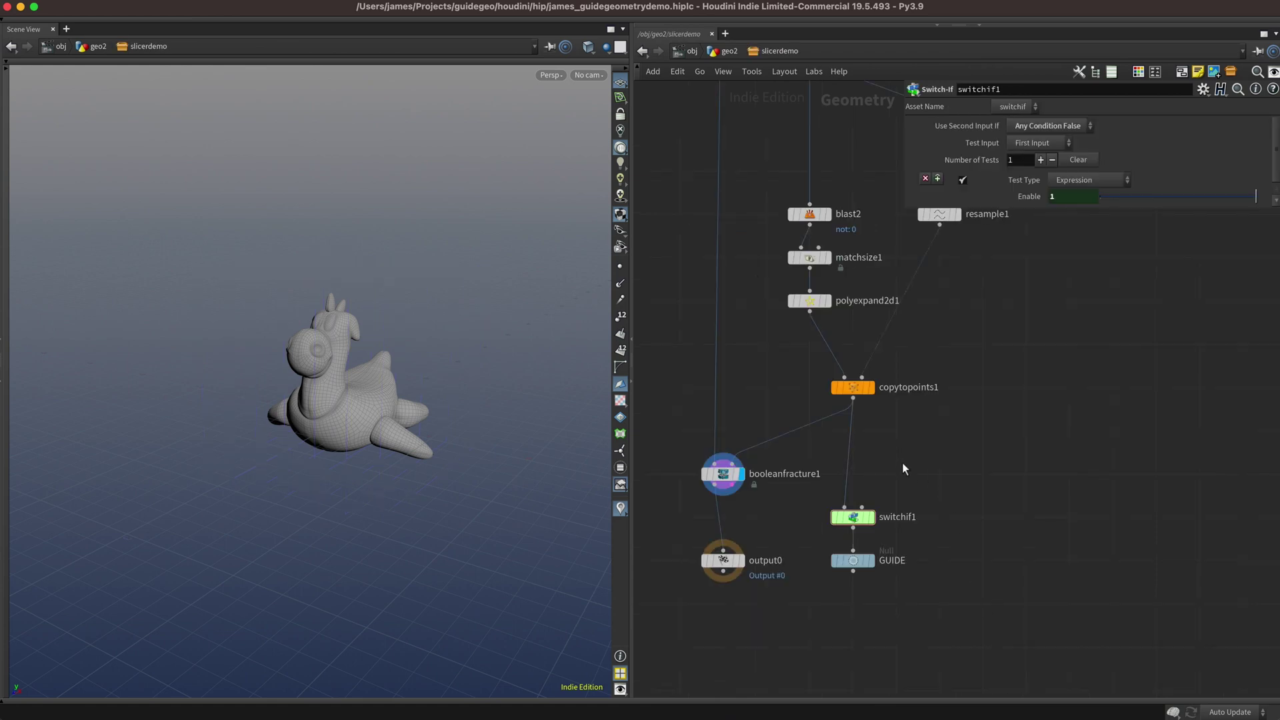
key("Tab")
type("point wrangle")
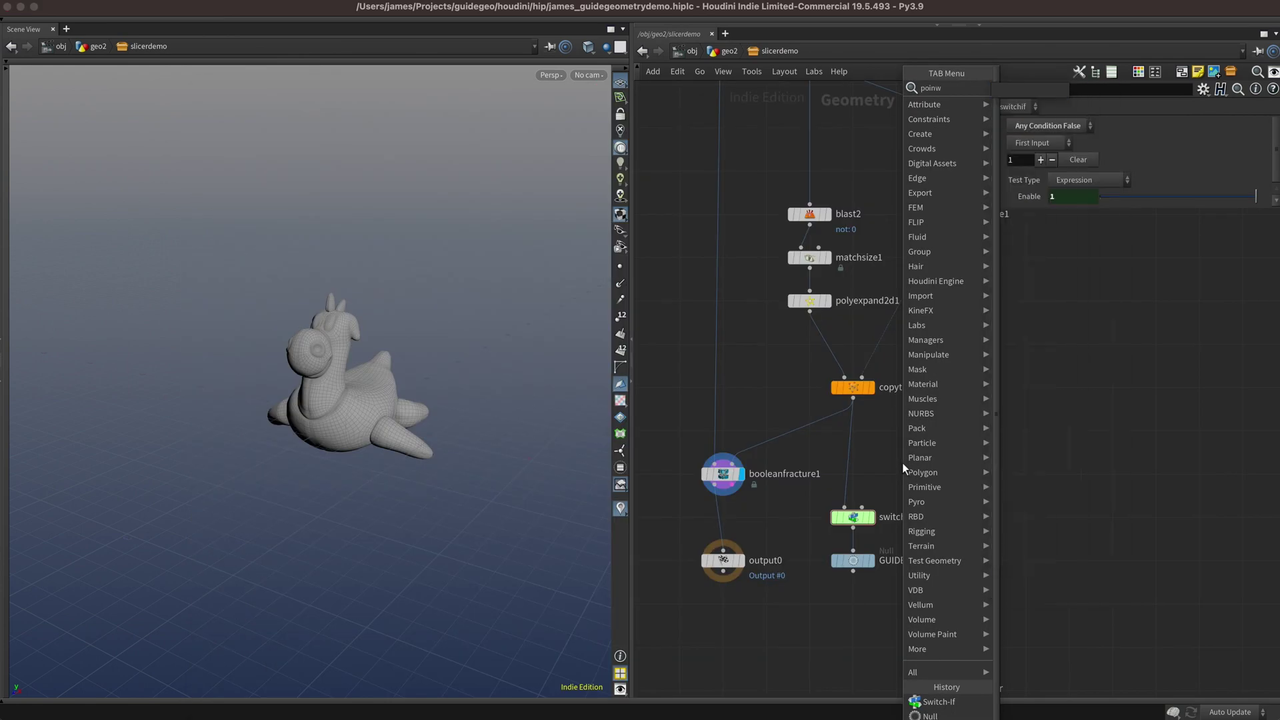
key("Return")
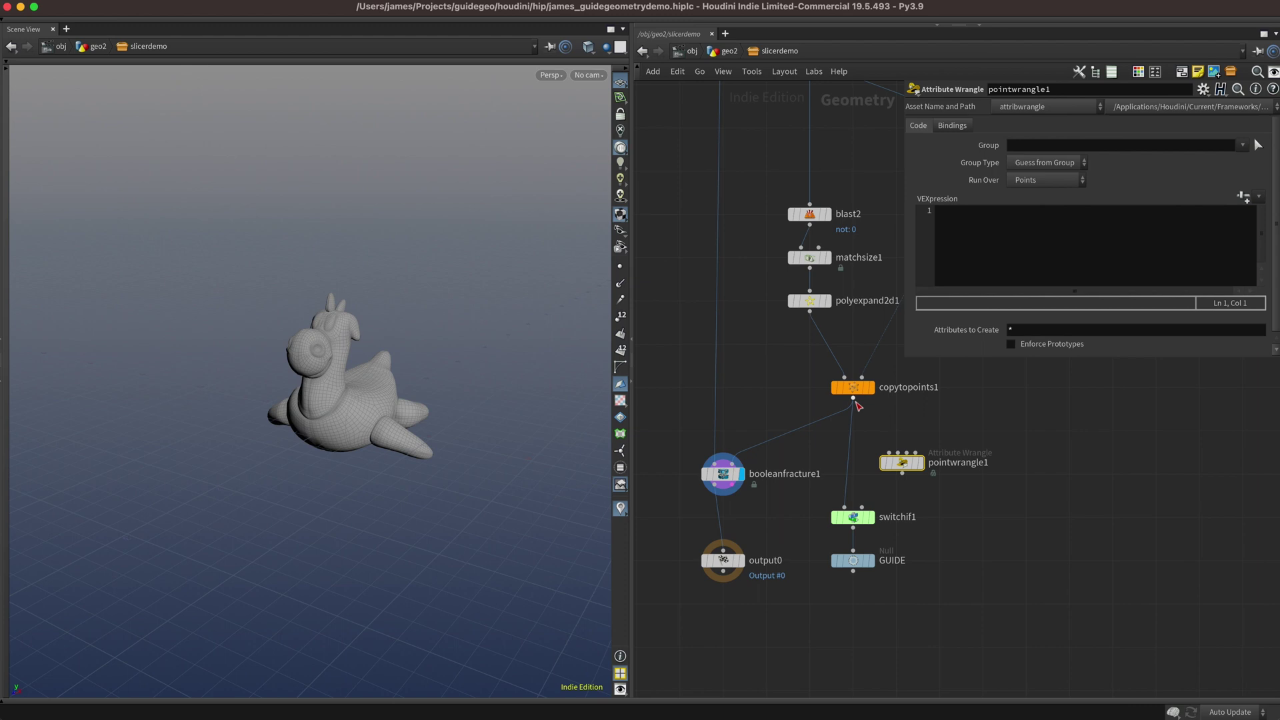
left_click(853, 399)
left_click(897, 460)
left_click_drag(902, 463, 854, 474)
Enter the VEX 'v@Cd = rand(i@primnum +9348);' and display the GUIDE null's output.
left_click(1035, 221)
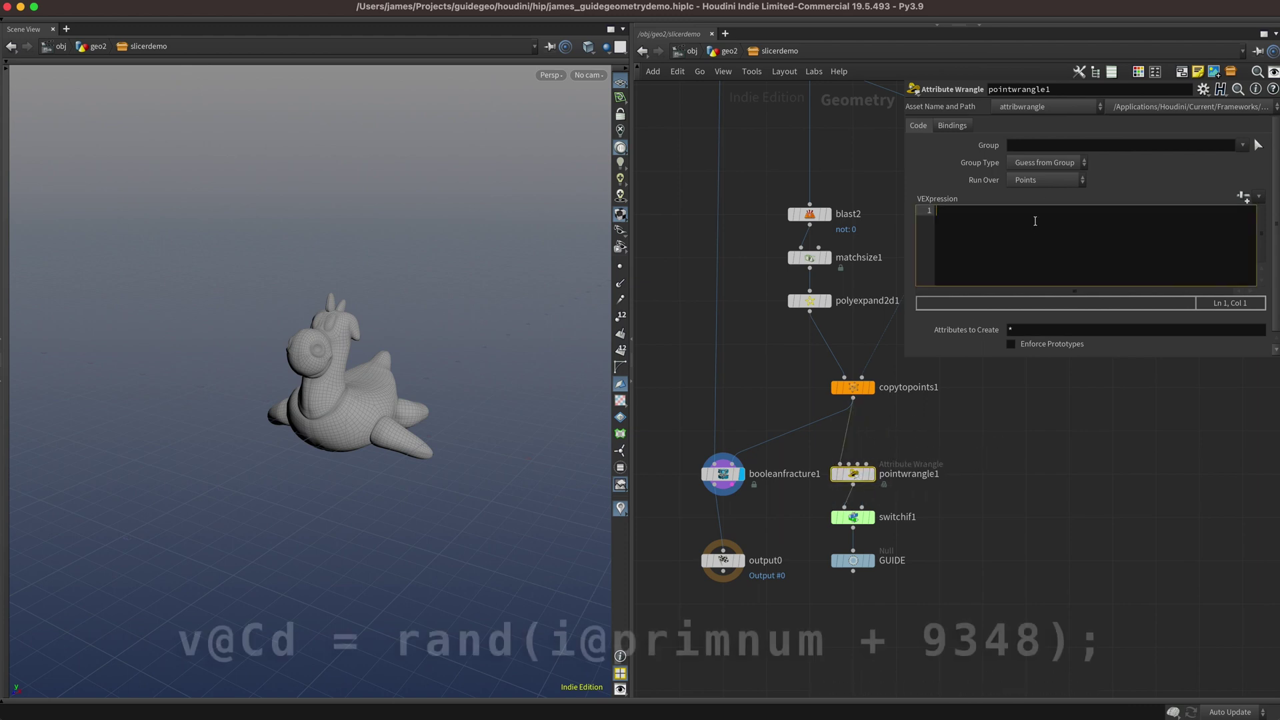
type("v@Cd = ")
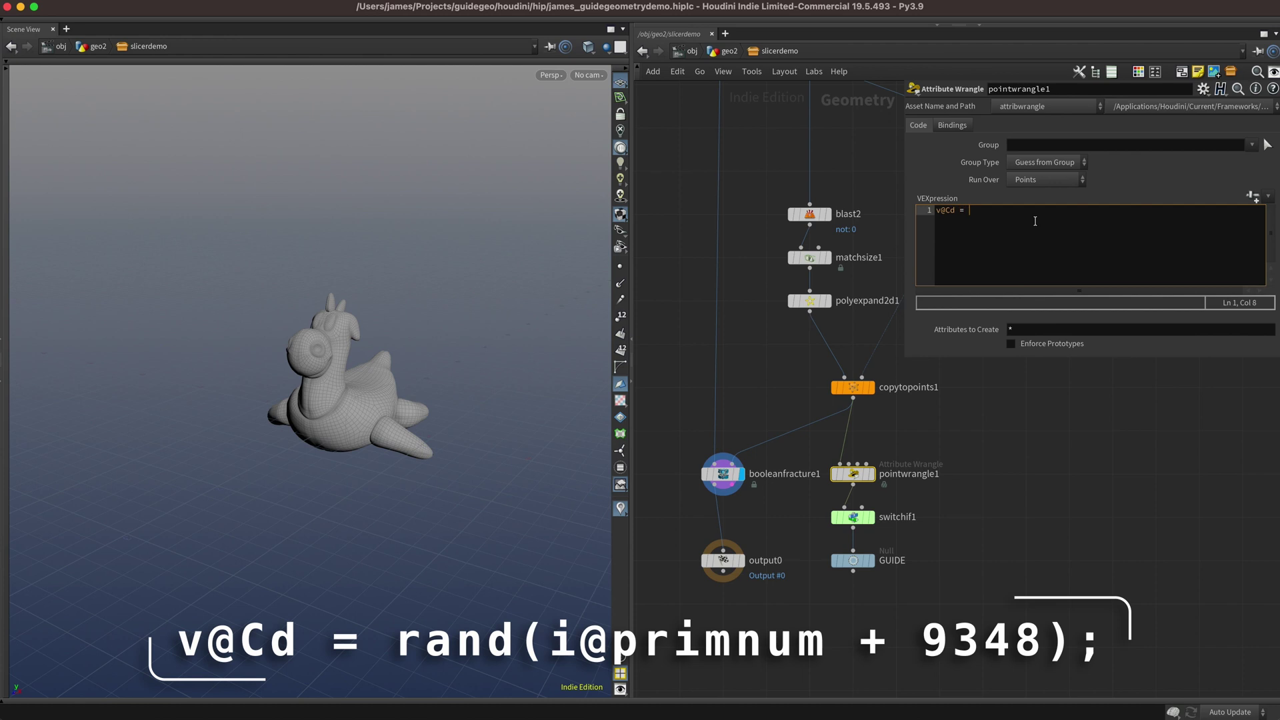
type("rand(i@primnum +9348);")
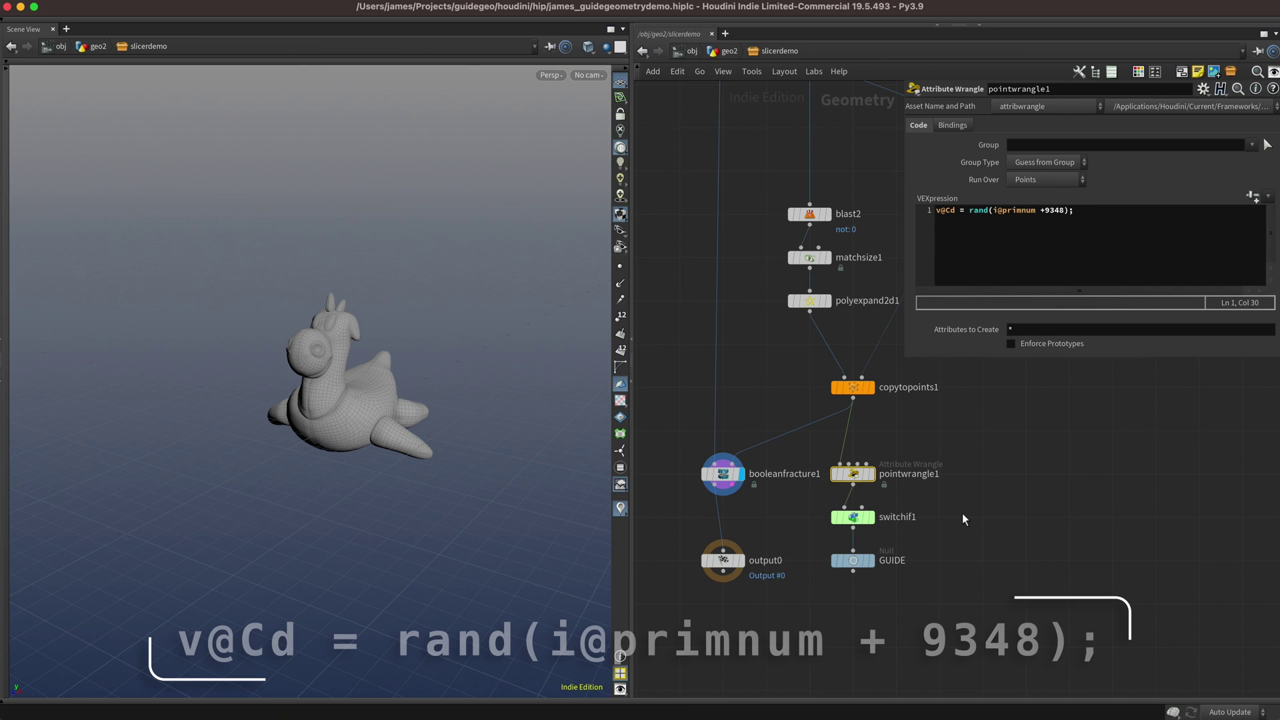
left_click(912, 556)
left_click(869, 560)
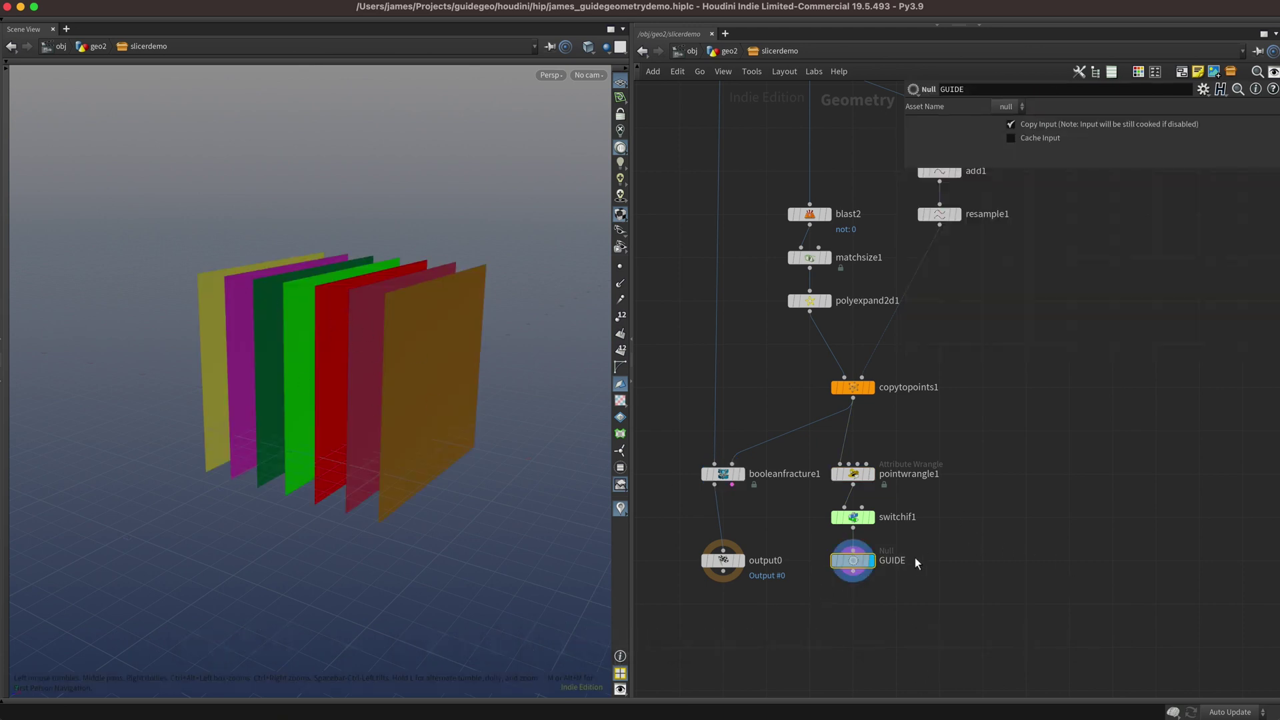
Go back up to the geo2 network to see the coloured guide planes around the toy.
key("u")
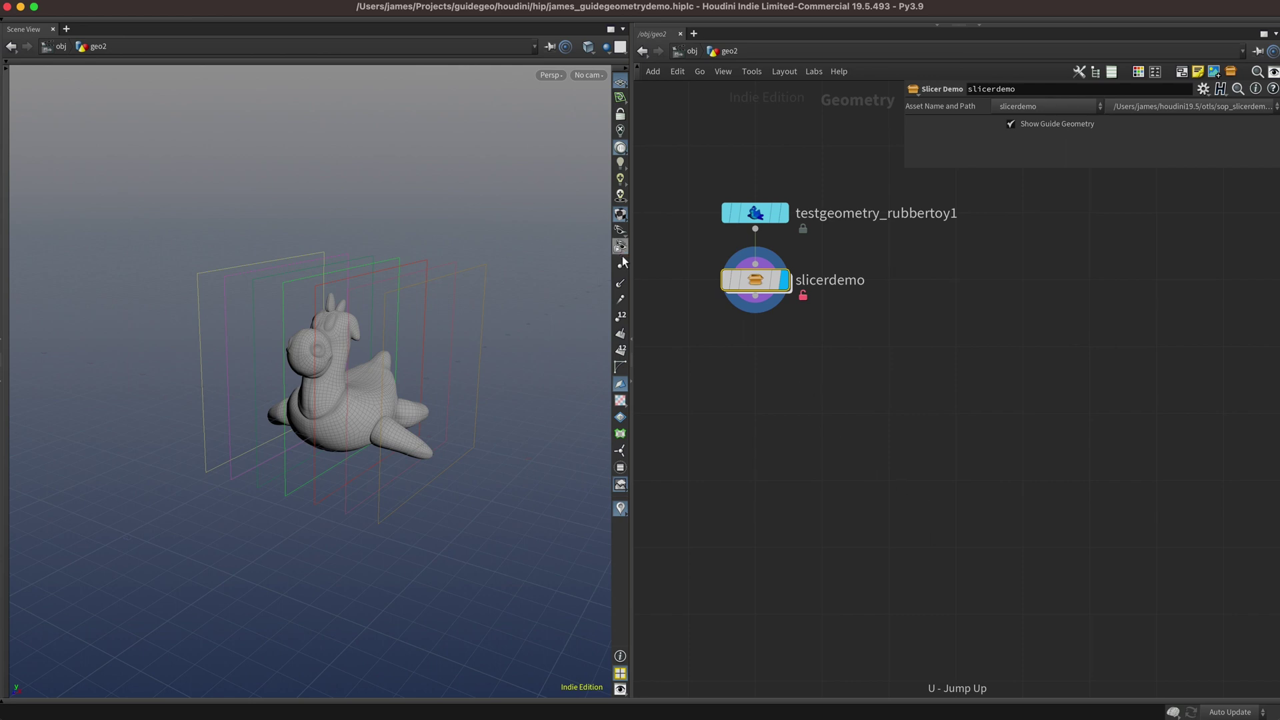